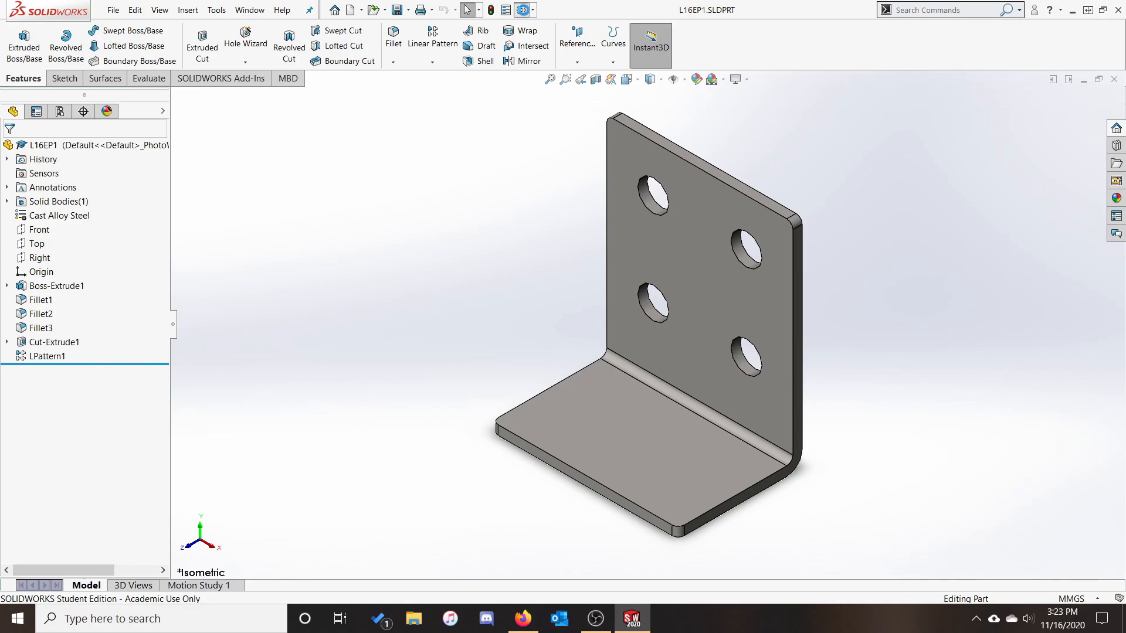
- Set the document's DimXpert location dimension distance tolerance to symmetric ±0.25 mm
click(522, 10)
click(507, 117)
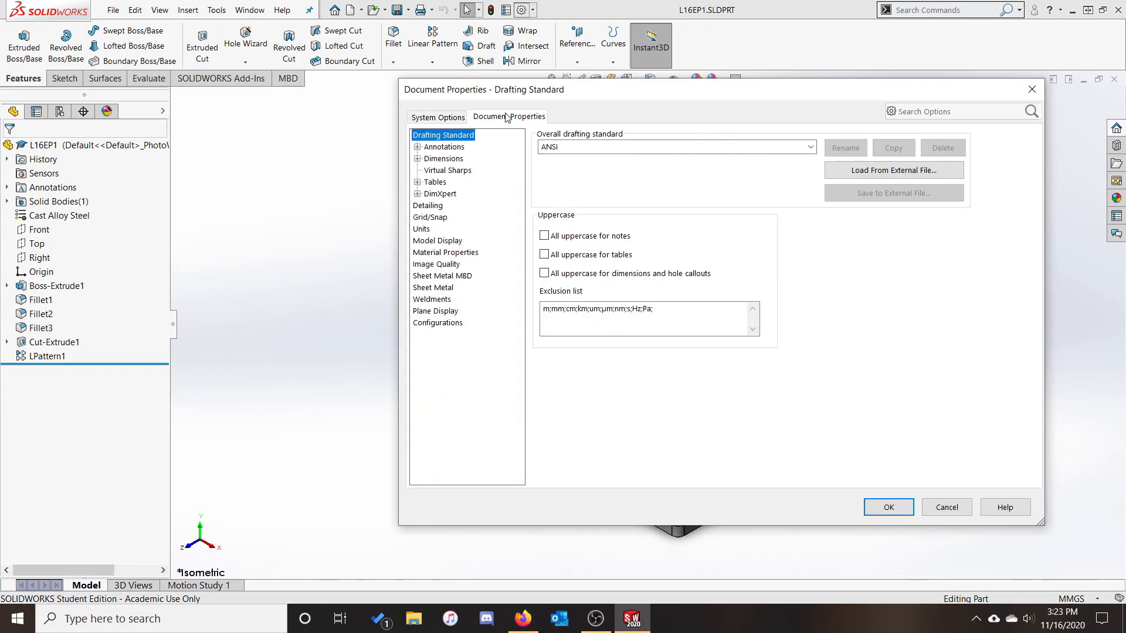
click(417, 194)
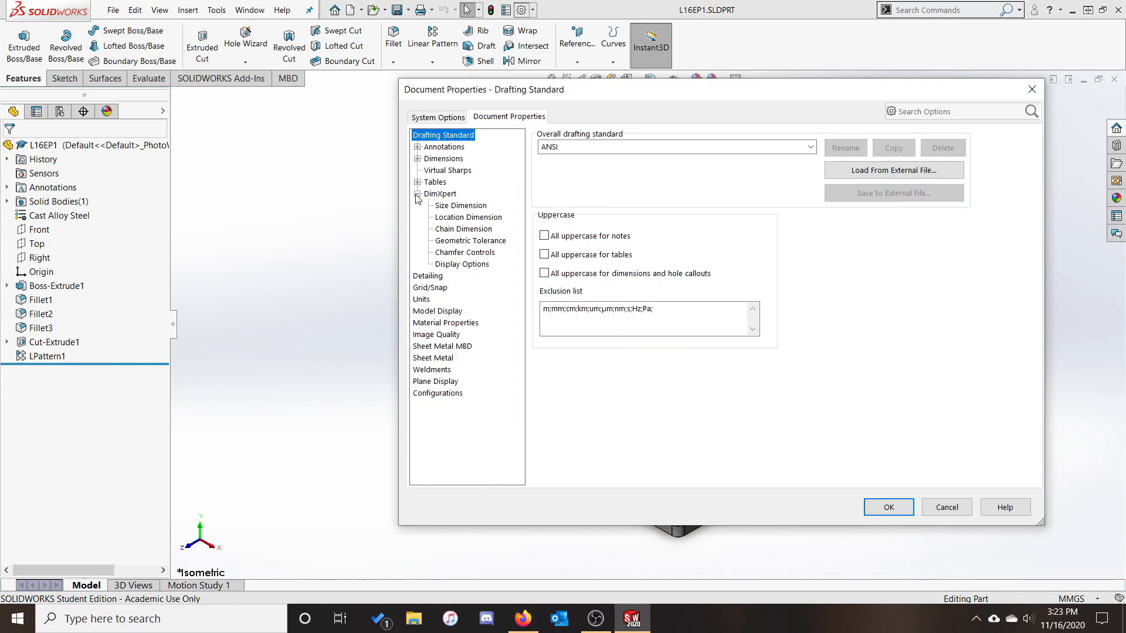
click(461, 206)
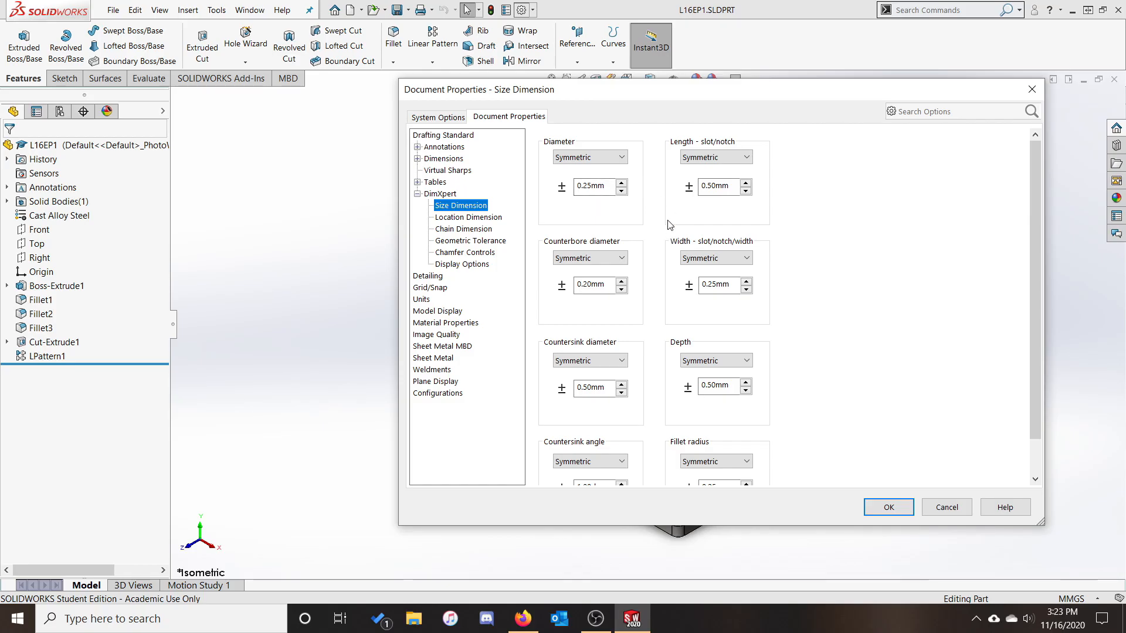
click(466, 217)
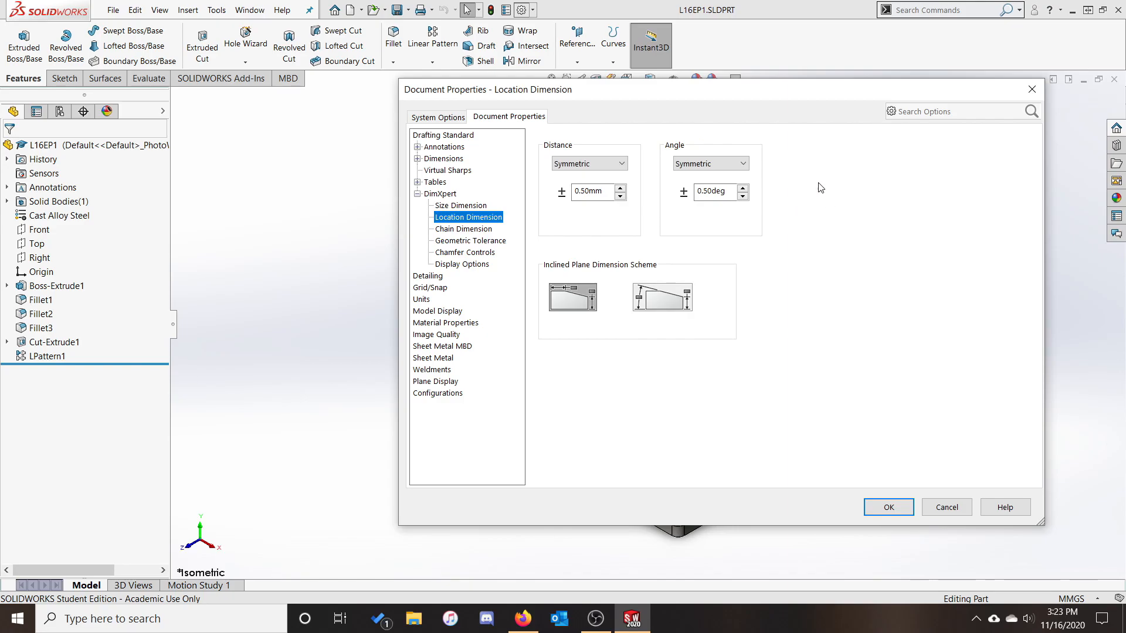
drag(604, 192, 531, 199)
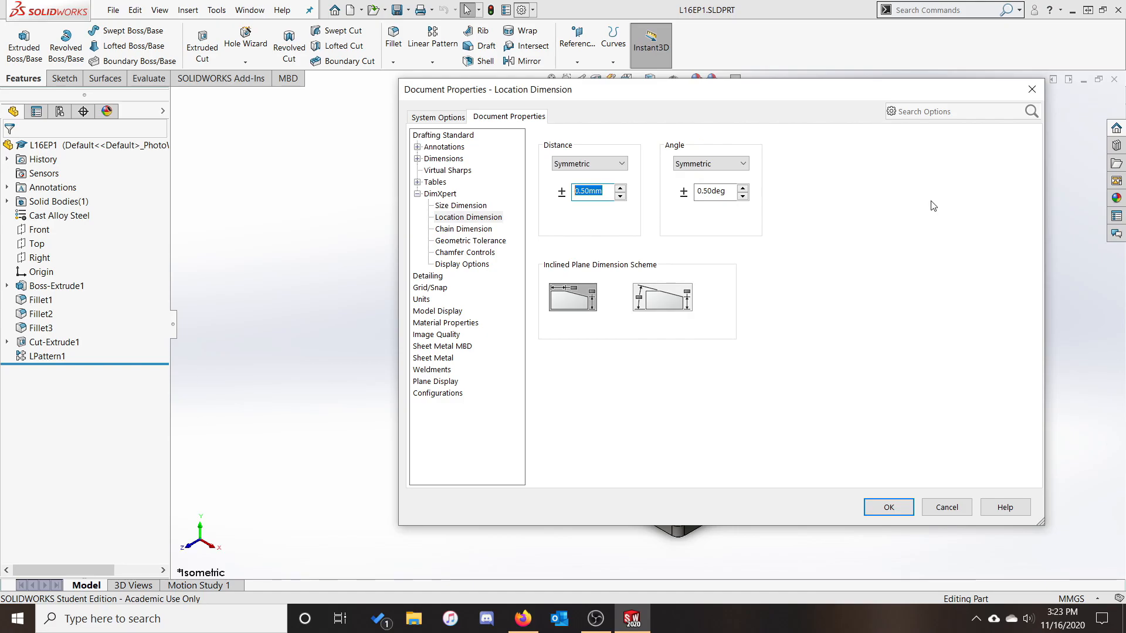
text(0.25)
key(Tab)
click(620, 164)
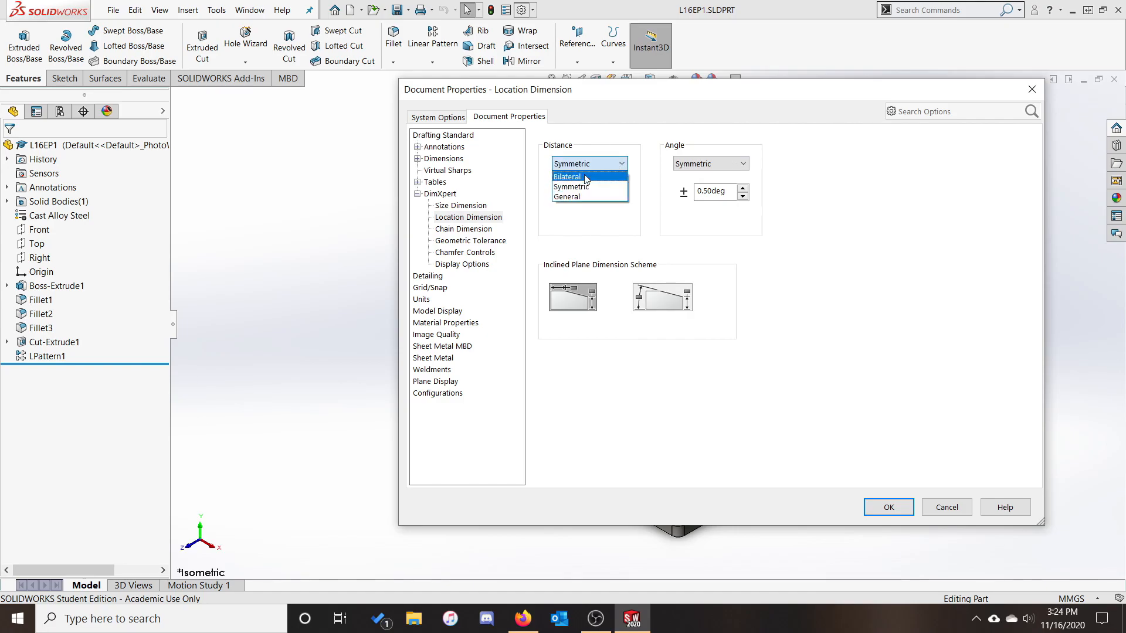
click(873, 254)
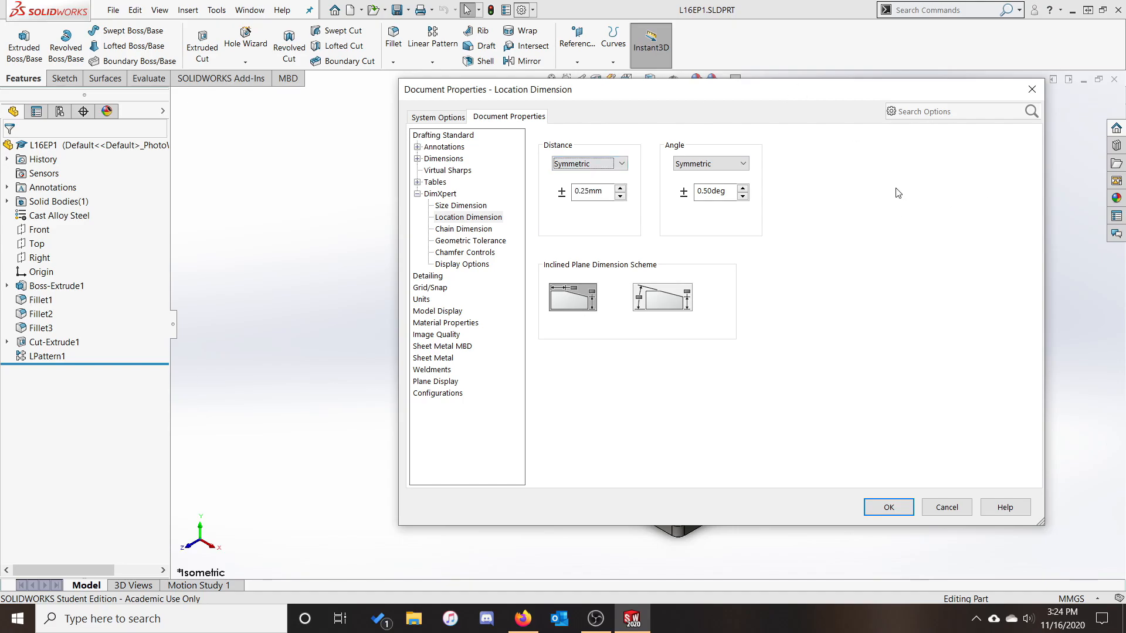
- Set the DimXpert surface datum gtol attachment to the style with the datum separate from the tolerance frame, and apply the document properties
click(463, 265)
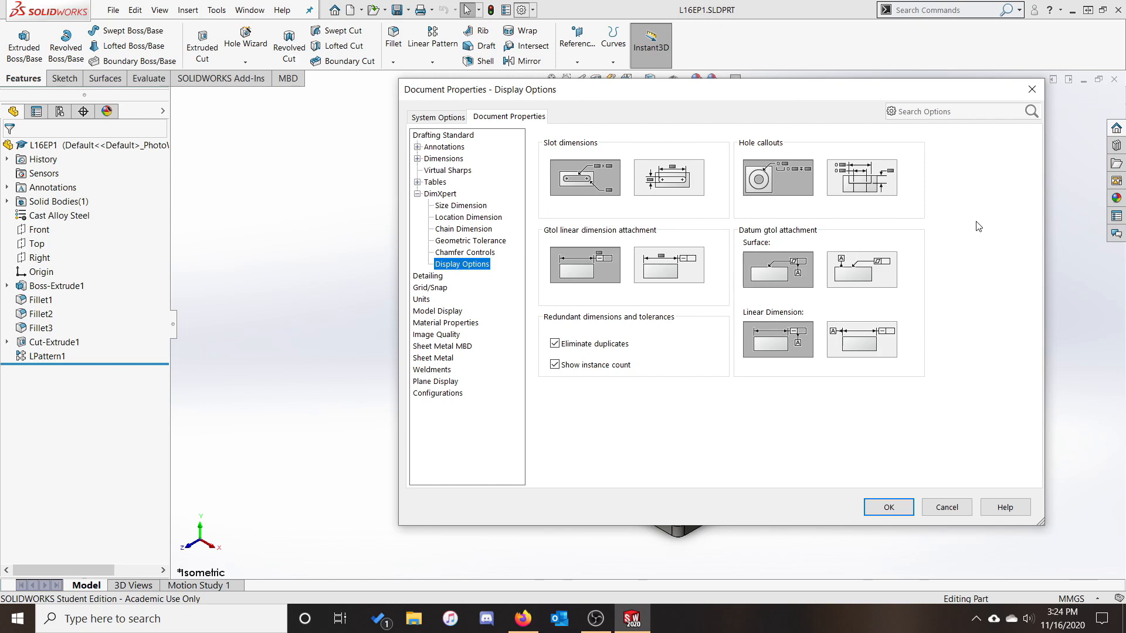
click(850, 261)
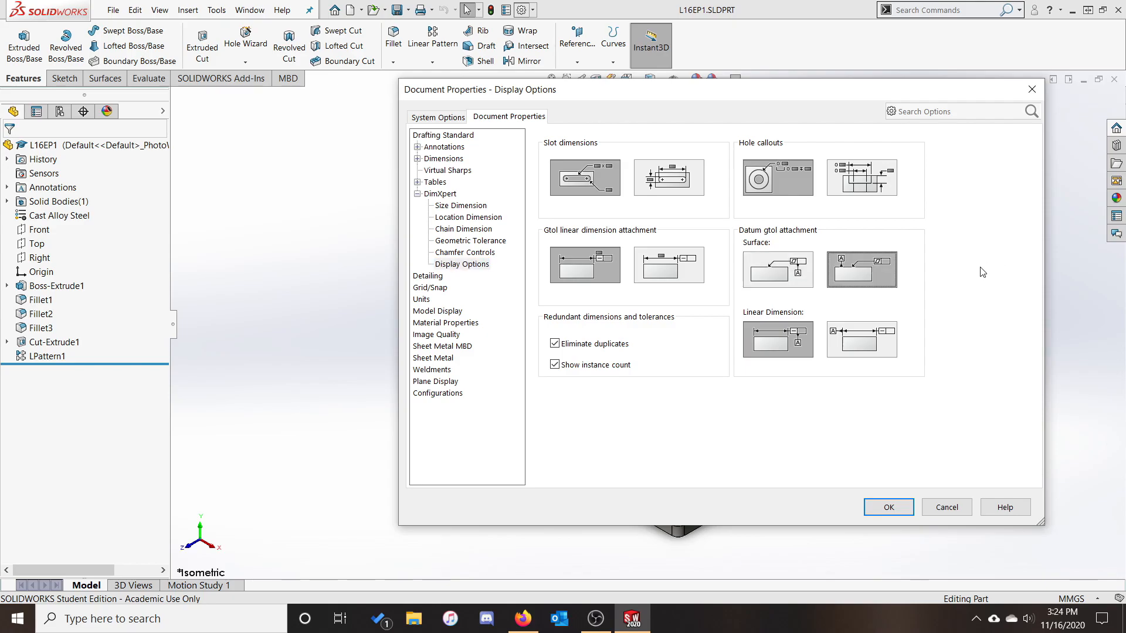
click(900, 509)
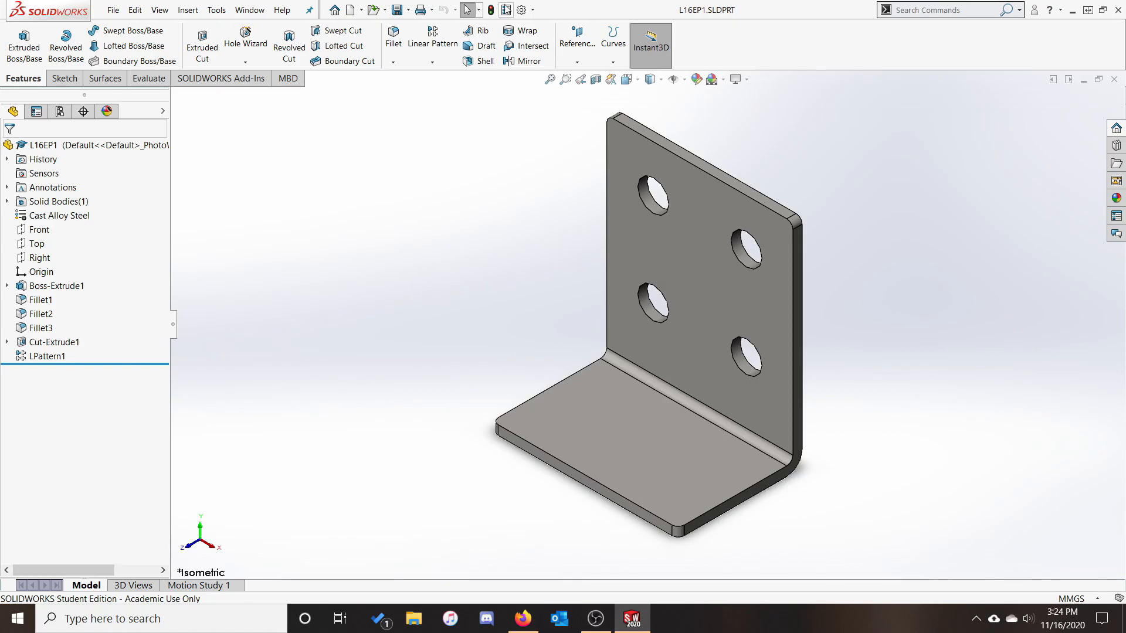
- Add a custom file property named Part Number with the text value Mounting Bracket
click(505, 10)
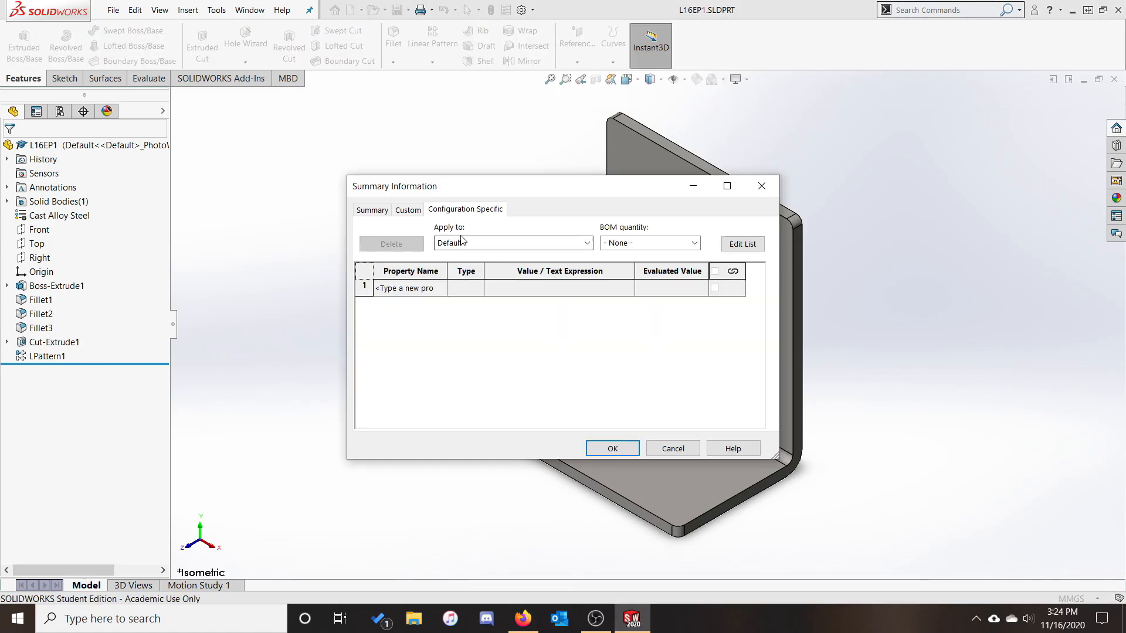
click(408, 210)
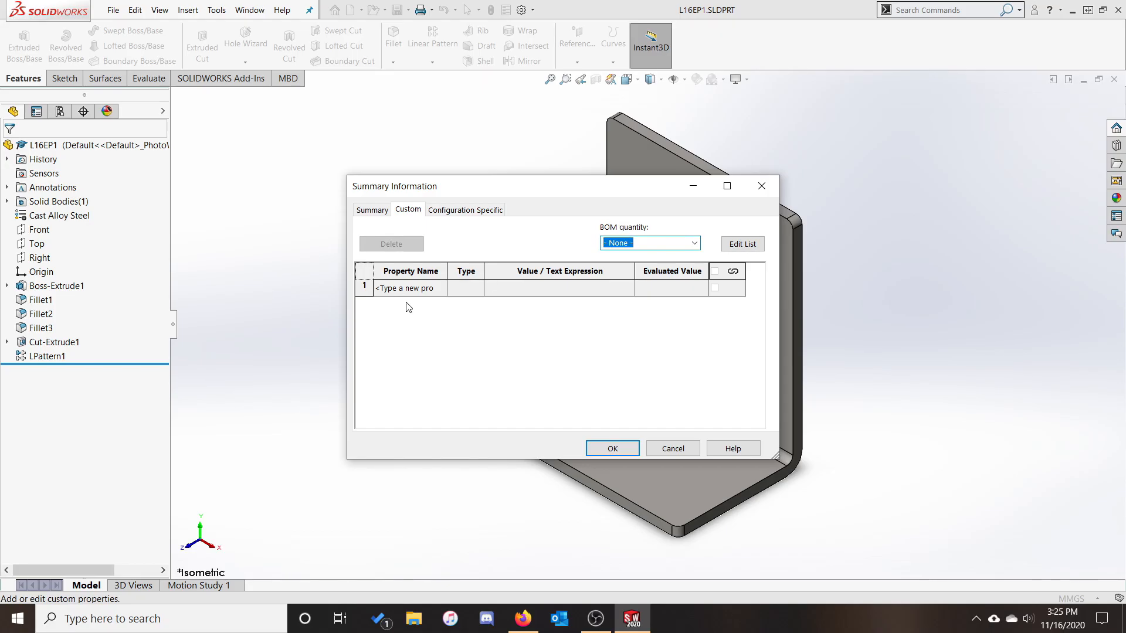
click(411, 287)
text(Part Number)
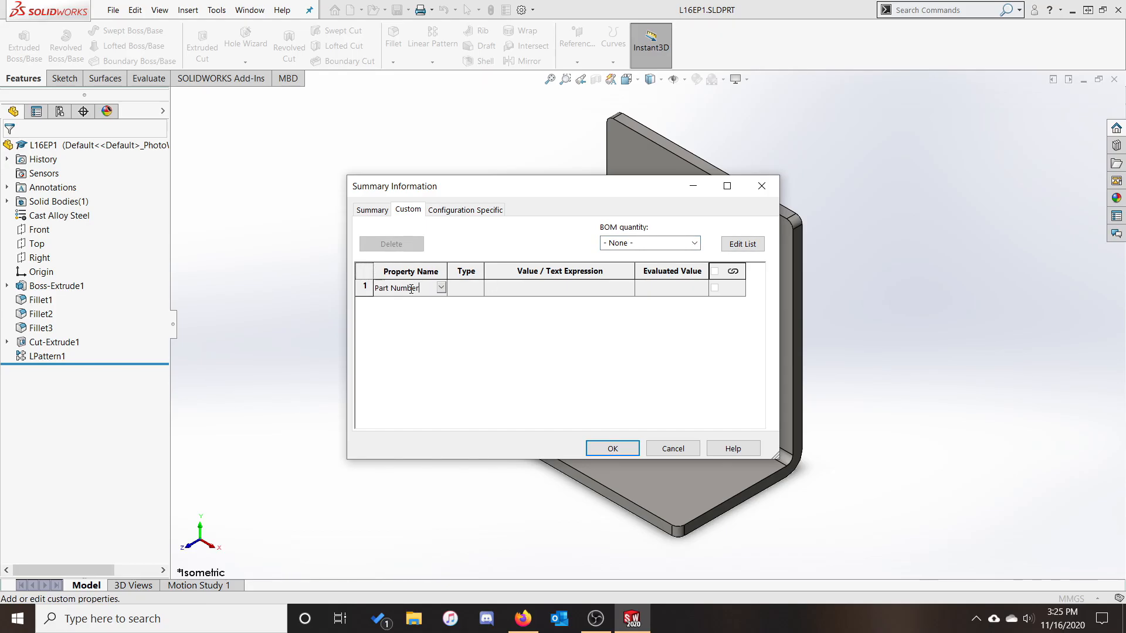
key(Return)
click(561, 288)
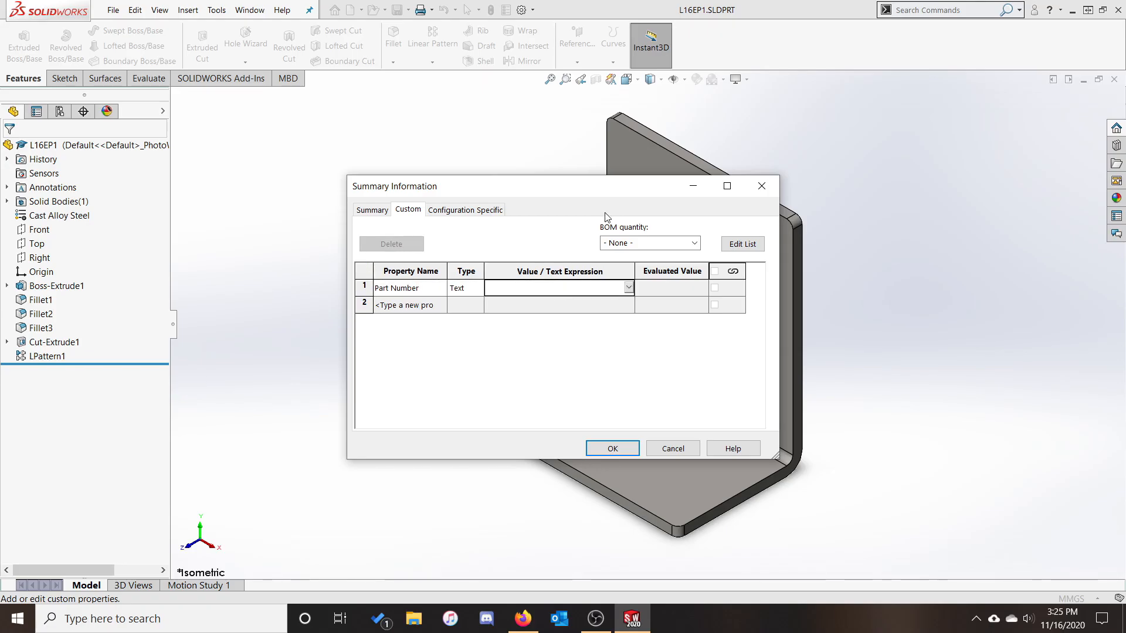
text(Mounting Bracket)
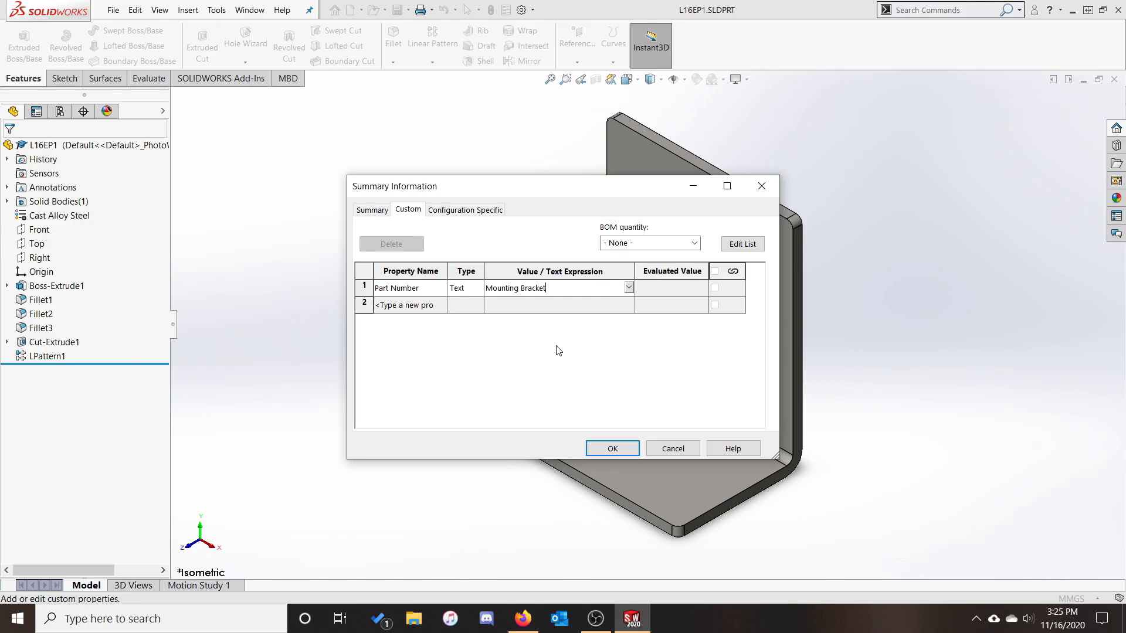
- Add a configuration-specific Mass property for the Default configuration, link its value to the part's mass, and save the properties
click(476, 216)
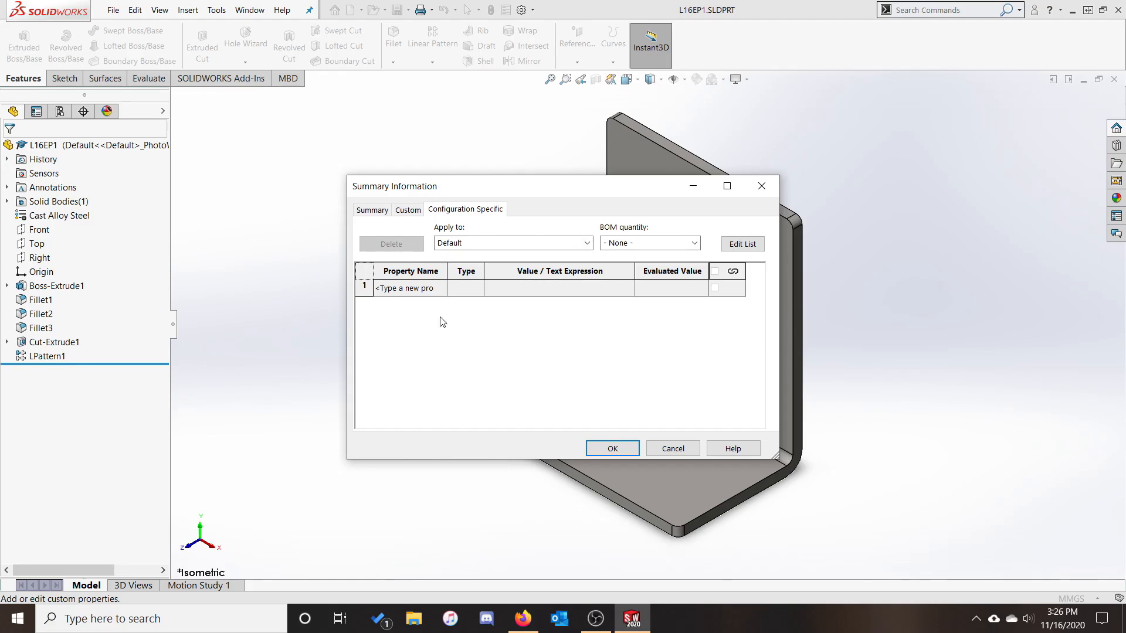
click(424, 289)
text(Mass)
click(590, 287)
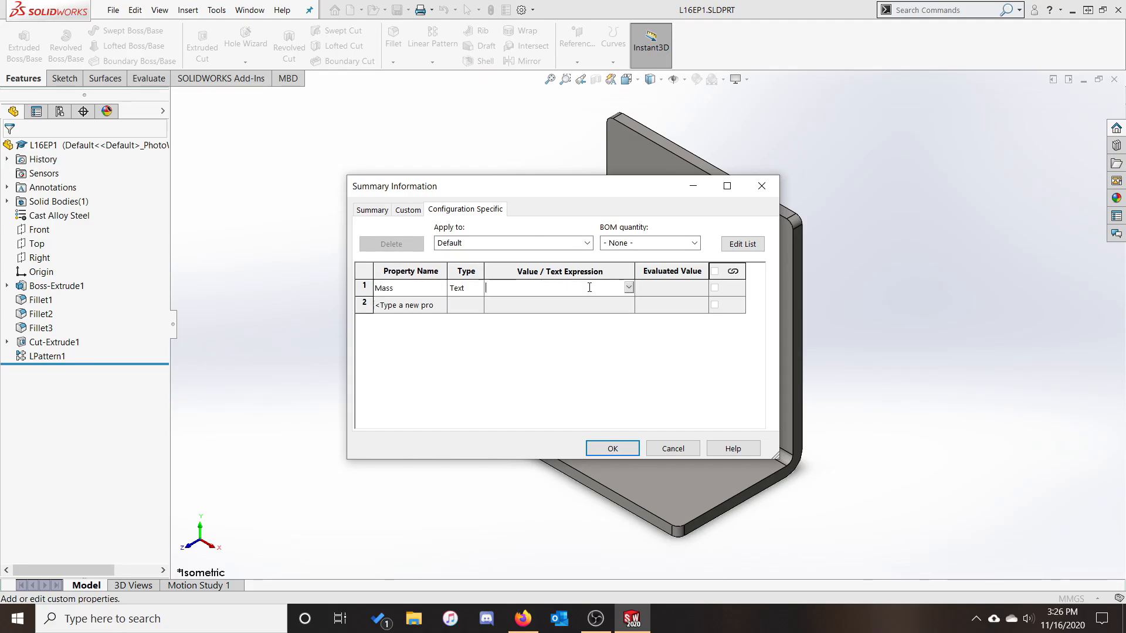
click(629, 288)
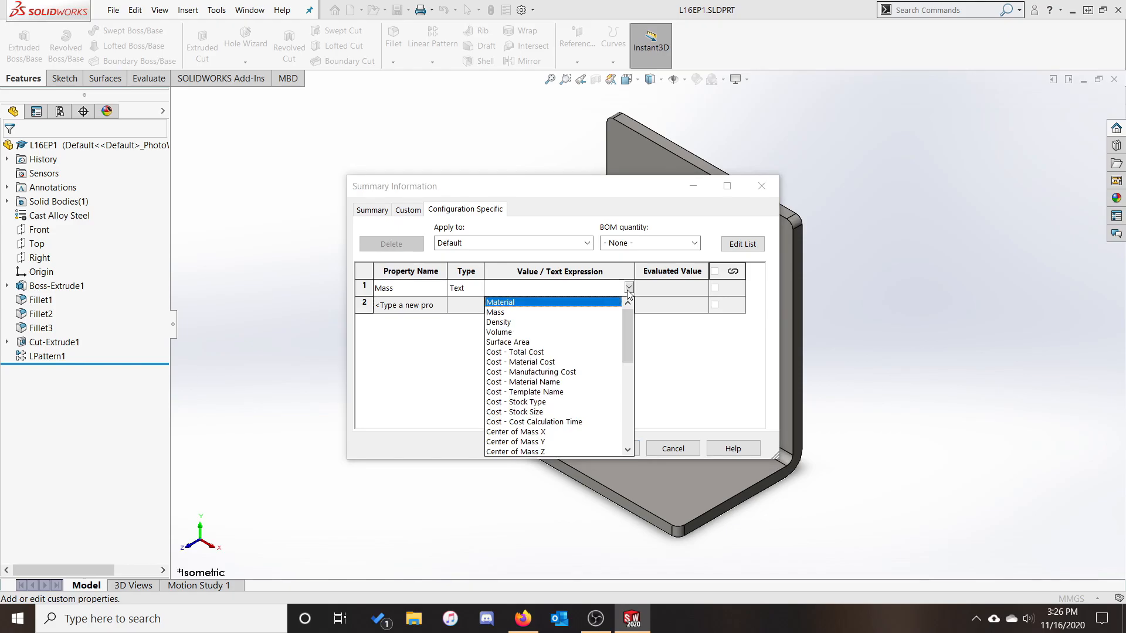
click(504, 312)
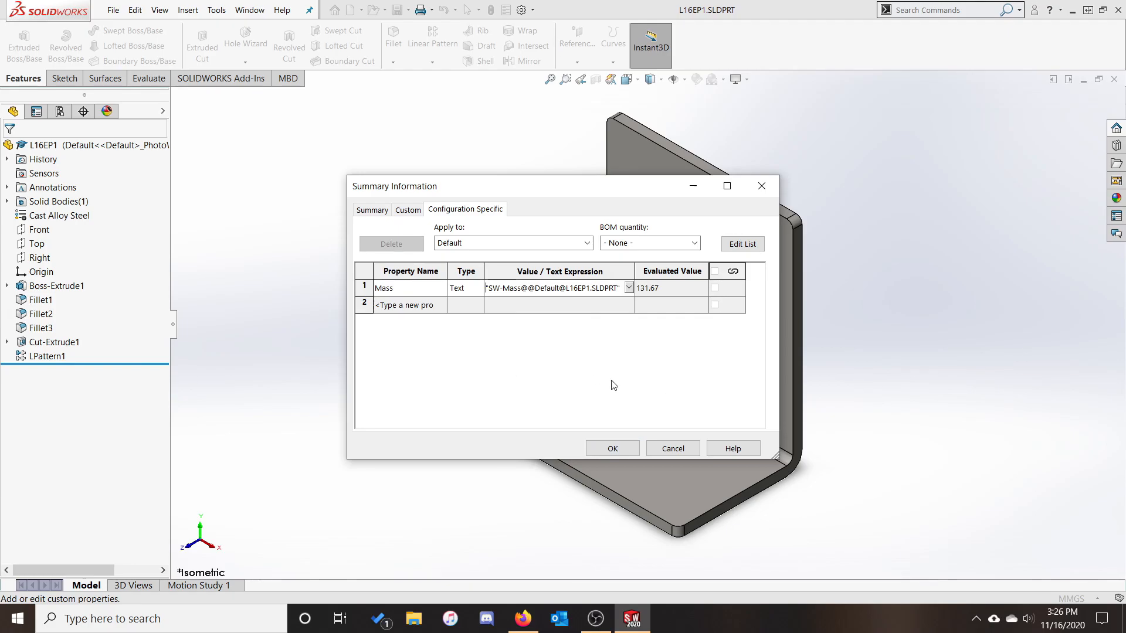
click(630, 449)
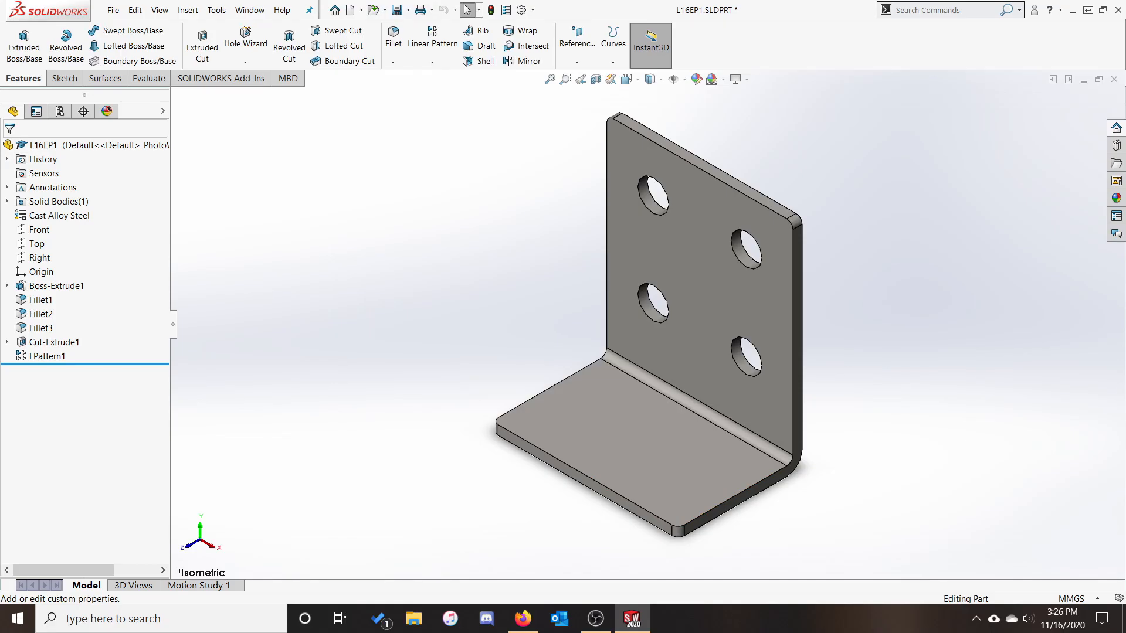
- Start an Auto Dimension Scheme with the L-shaped side face as primary, the vertical flange's outer face as secondary, and the base's underside as tertiary datum
click(288, 79)
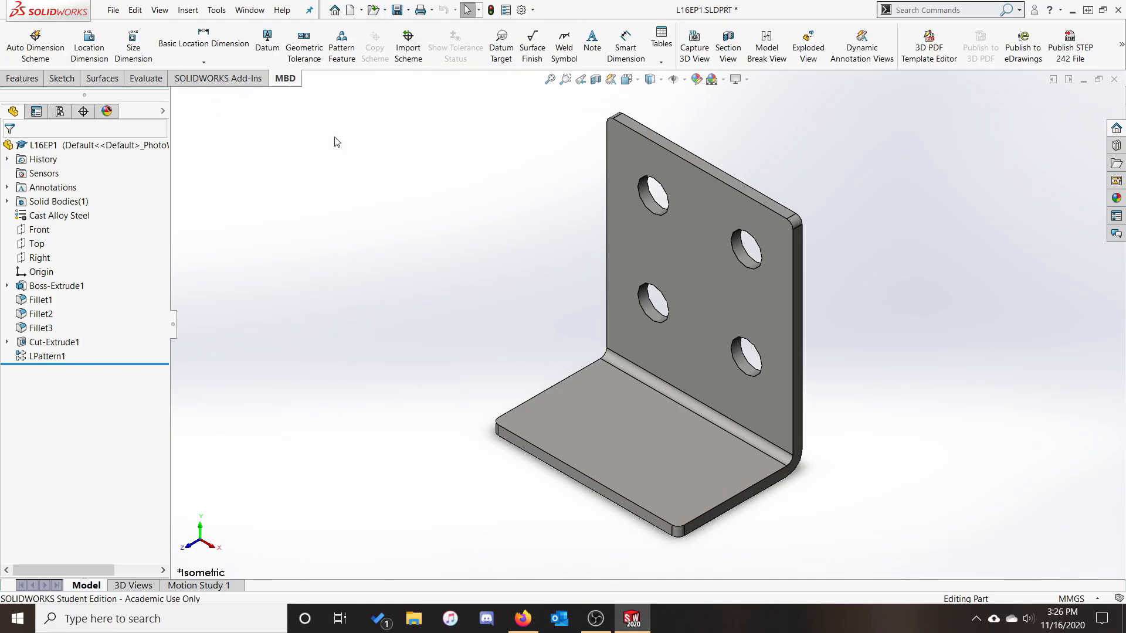
click(32, 51)
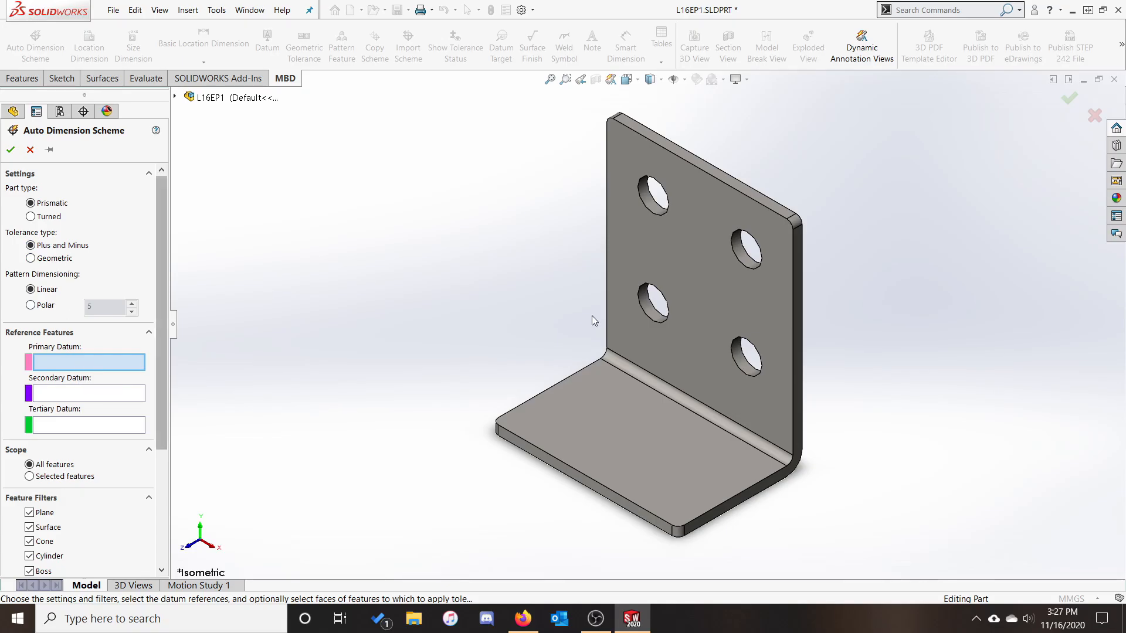
click(799, 289)
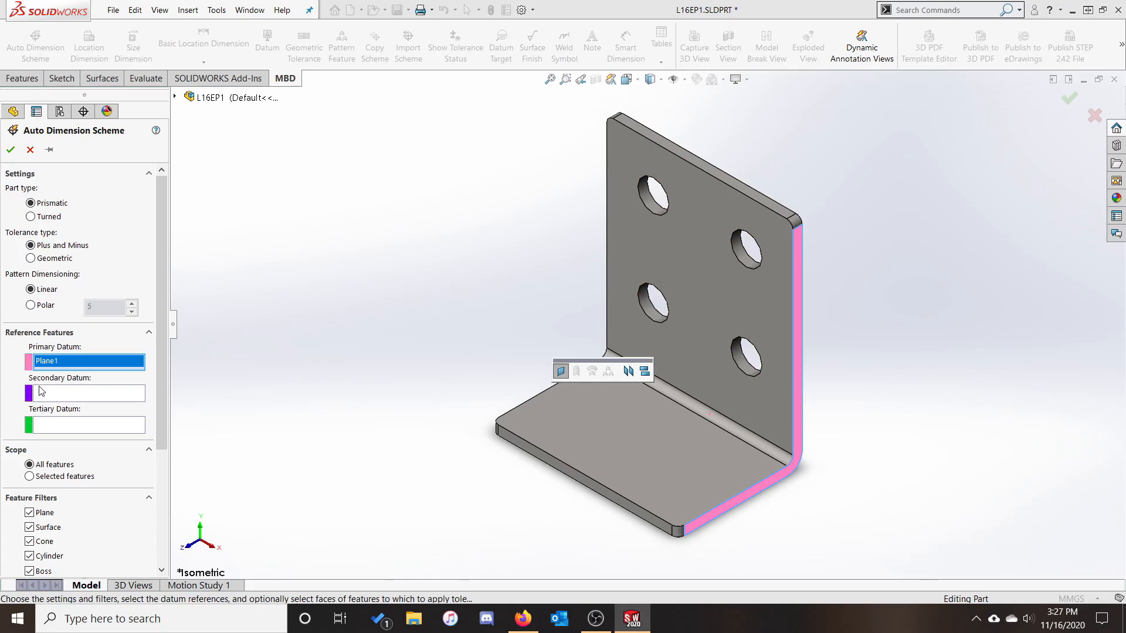
click(78, 394)
middle_drag(794, 334, 776, 319)
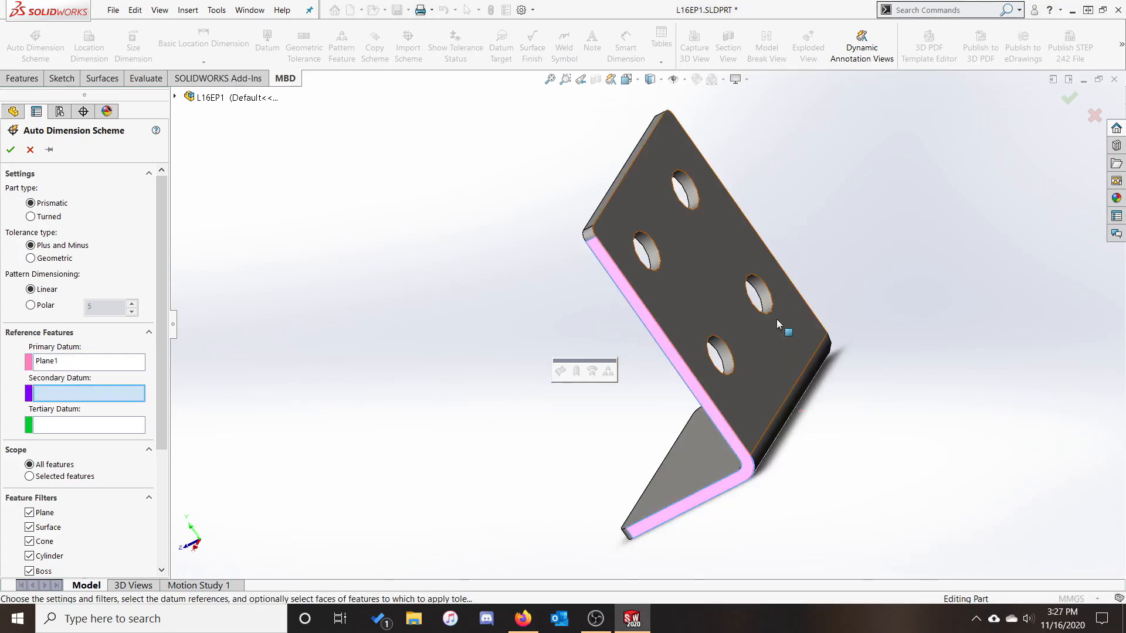
click(776, 319)
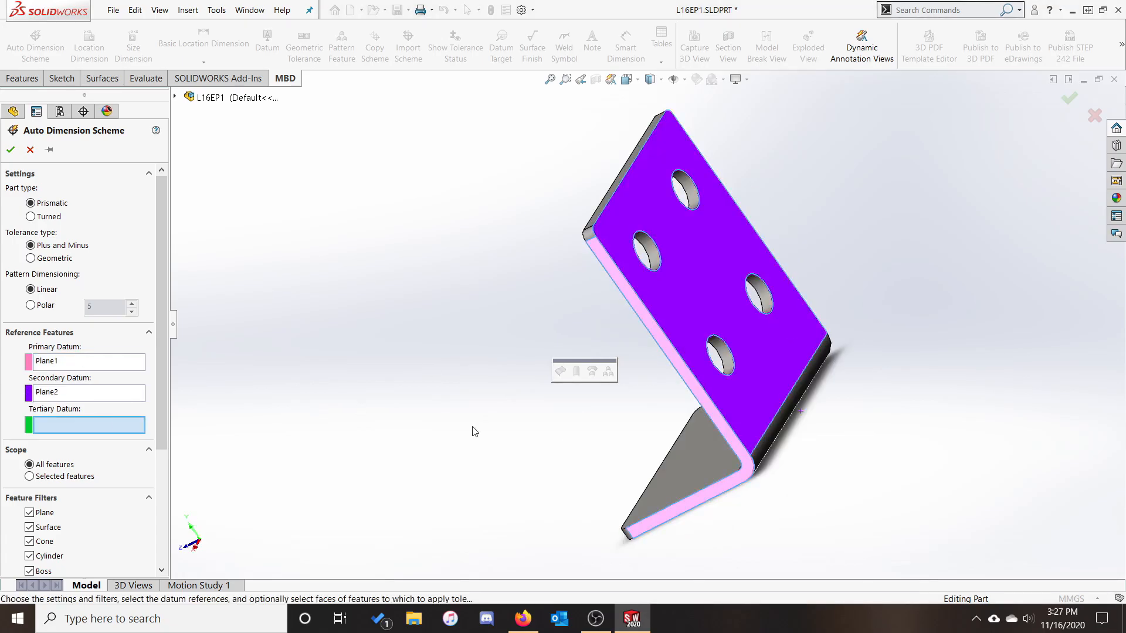
middle_drag(562, 437, 735, 457)
click(735, 458)
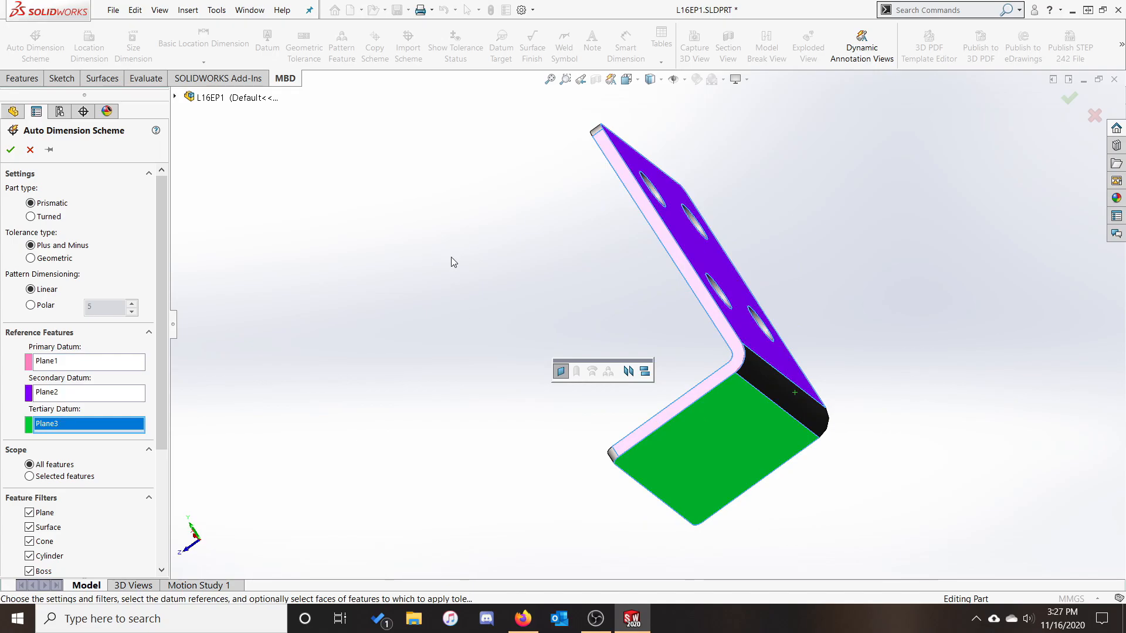
- Exclude simple holes from the feature filters and generate the automatic dimension scheme
middle_drag(447, 276, 555, 345)
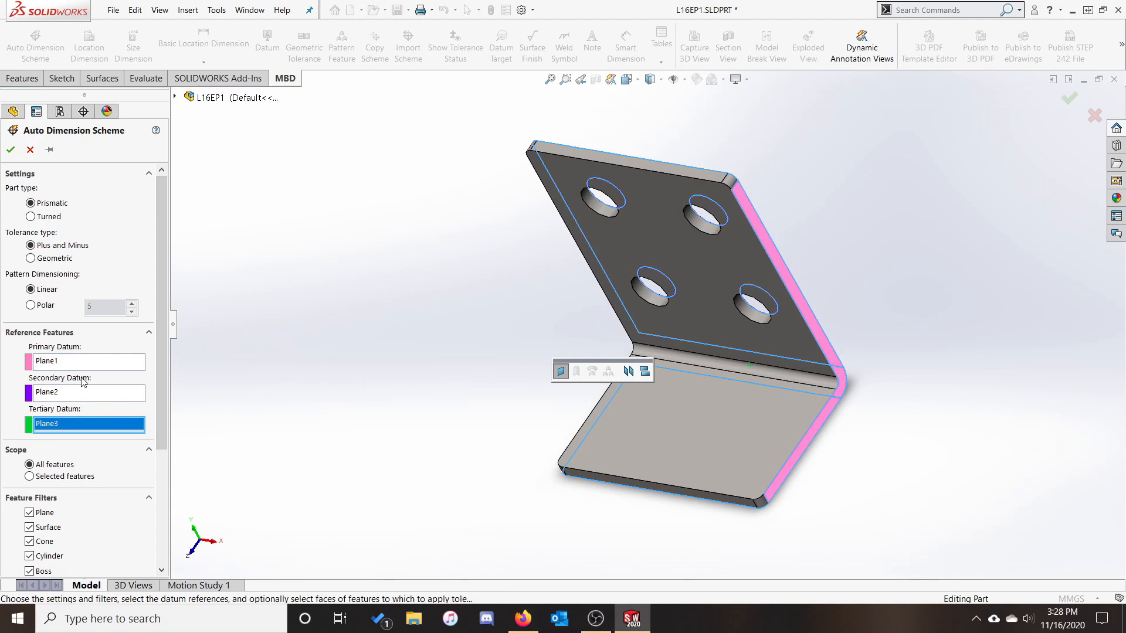
scroll(155, 481, down, 3)
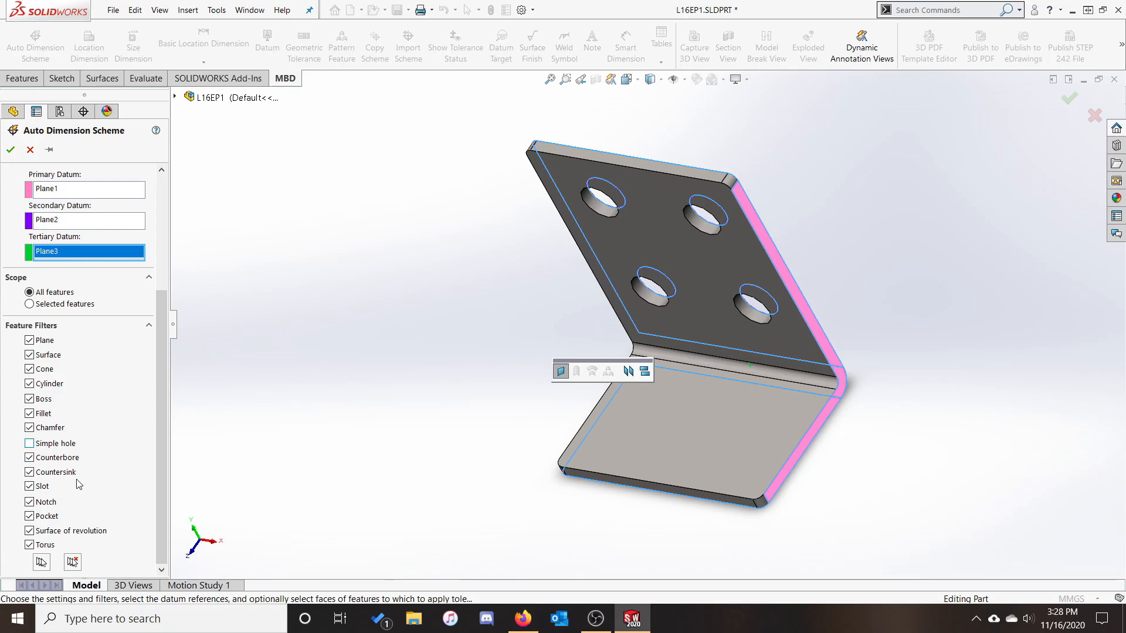
click(11, 150)
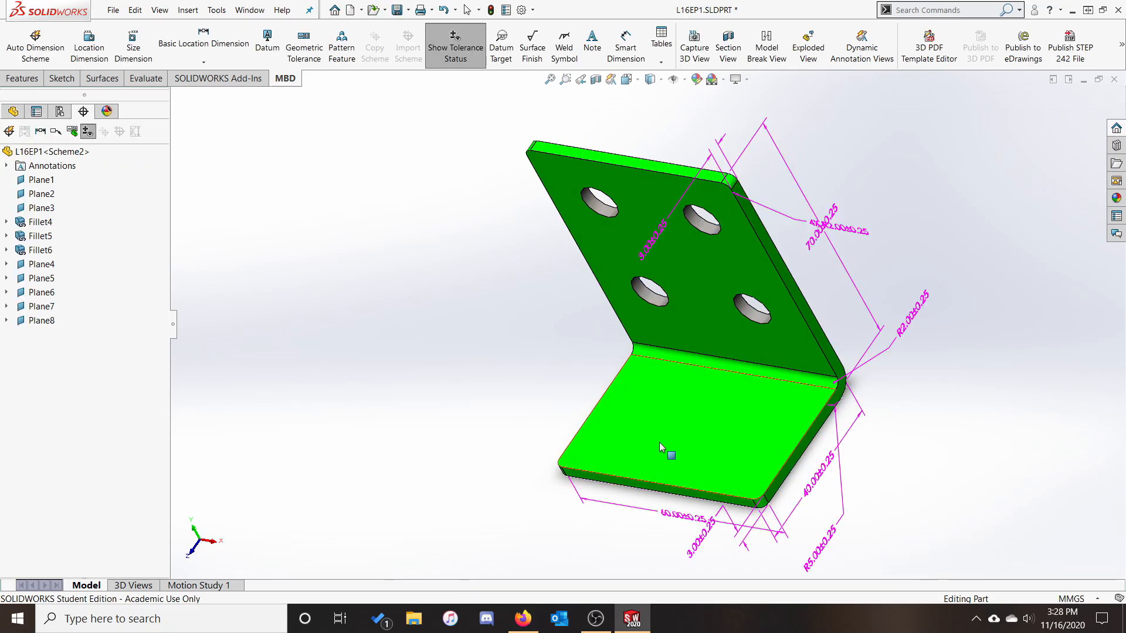
- Move the R5.00 outer bend radius dimension clear of the bracket beside the bend, and delete it
mouse_move(931, 452)
middle_down()
mouse_move(924, 432)
mouse_move(914, 462)
middle_up()
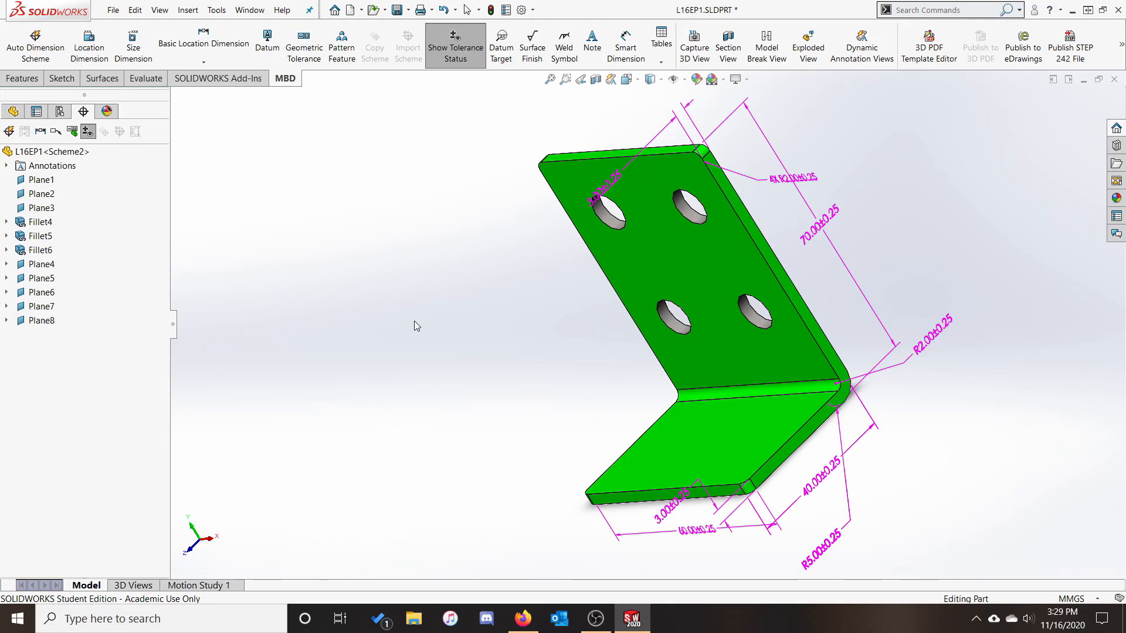
middle_drag(1016, 423, 982, 451)
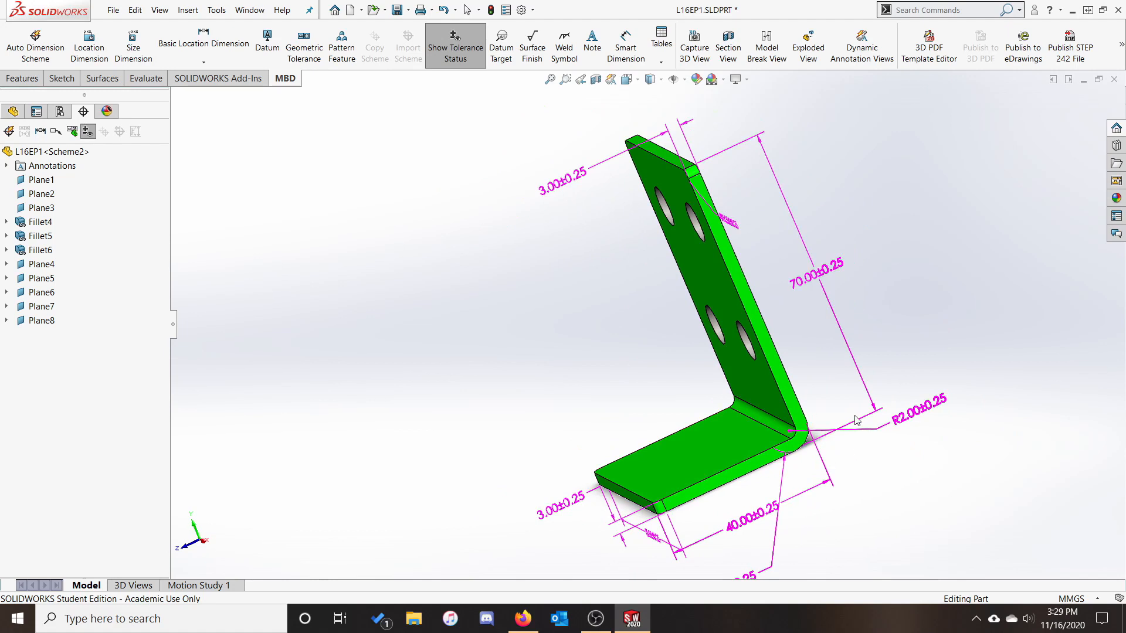
drag(754, 580, 971, 445)
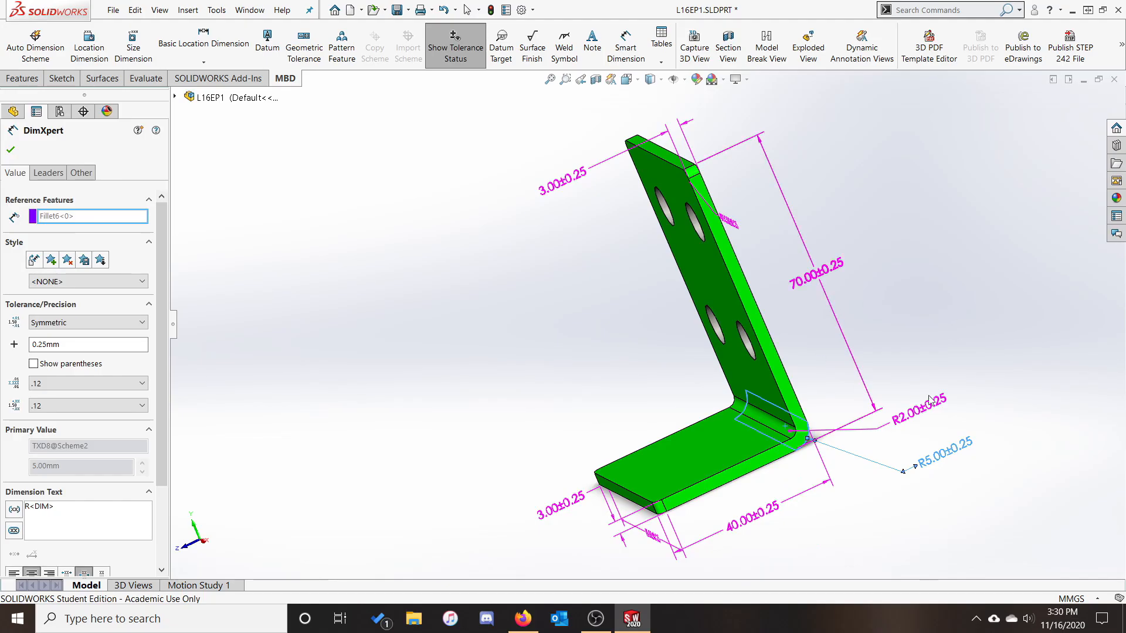
click(968, 308)
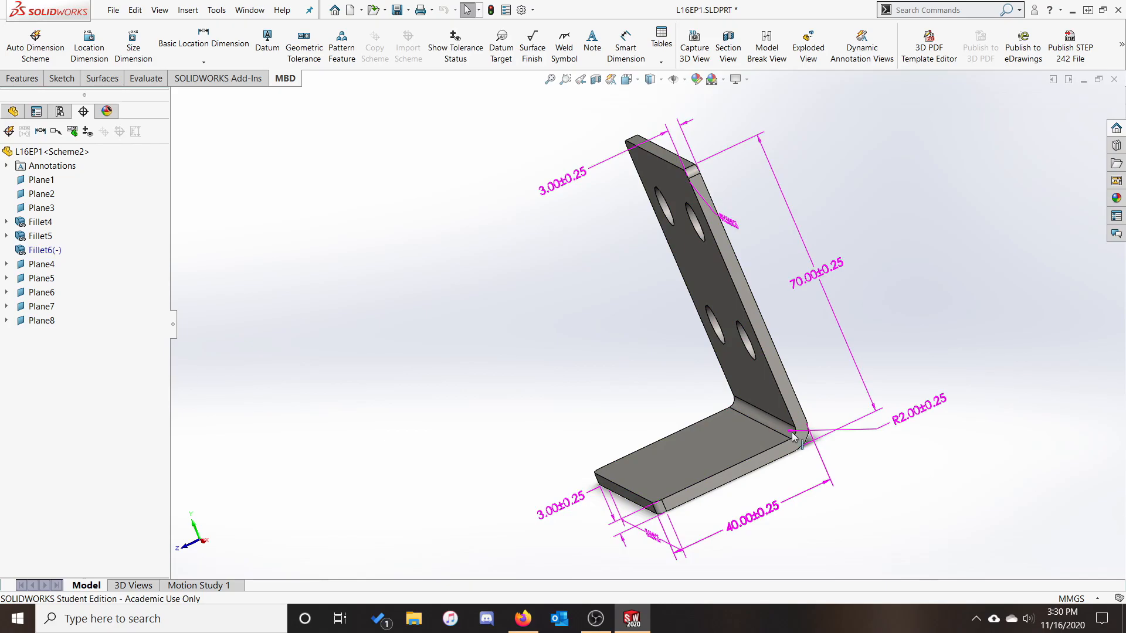
- Show the tolerance status and examine the colouring of the bracket's outer bend fillet
click(467, 57)
middle_drag(1032, 512, 934, 466)
scroll(1004, 510, down, 1)
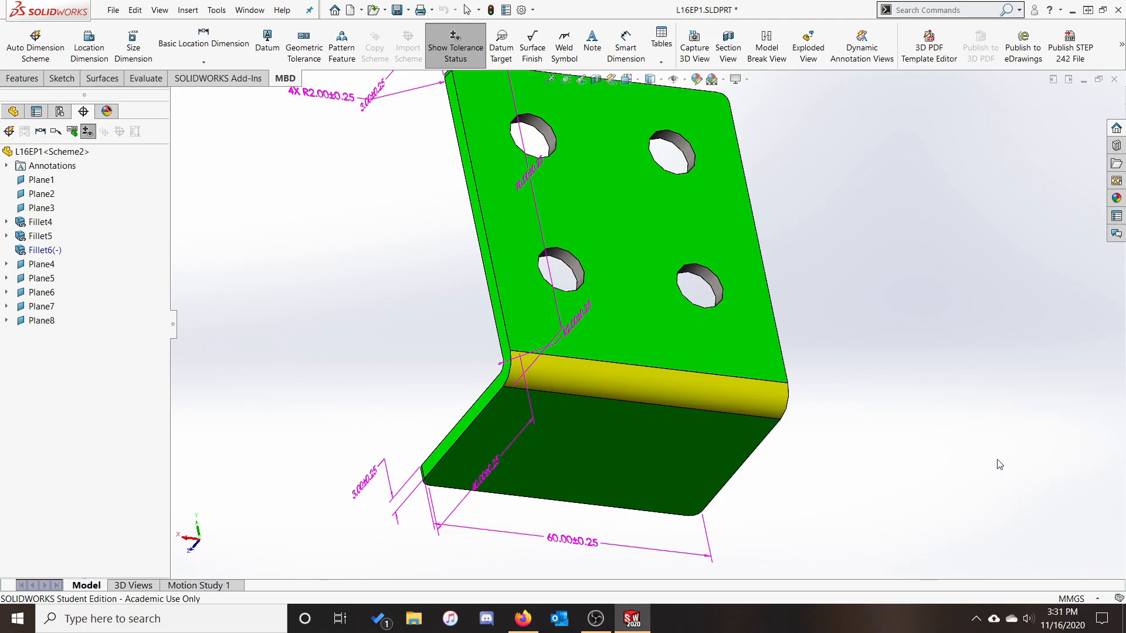
middle_drag(1004, 452, 856, 427)
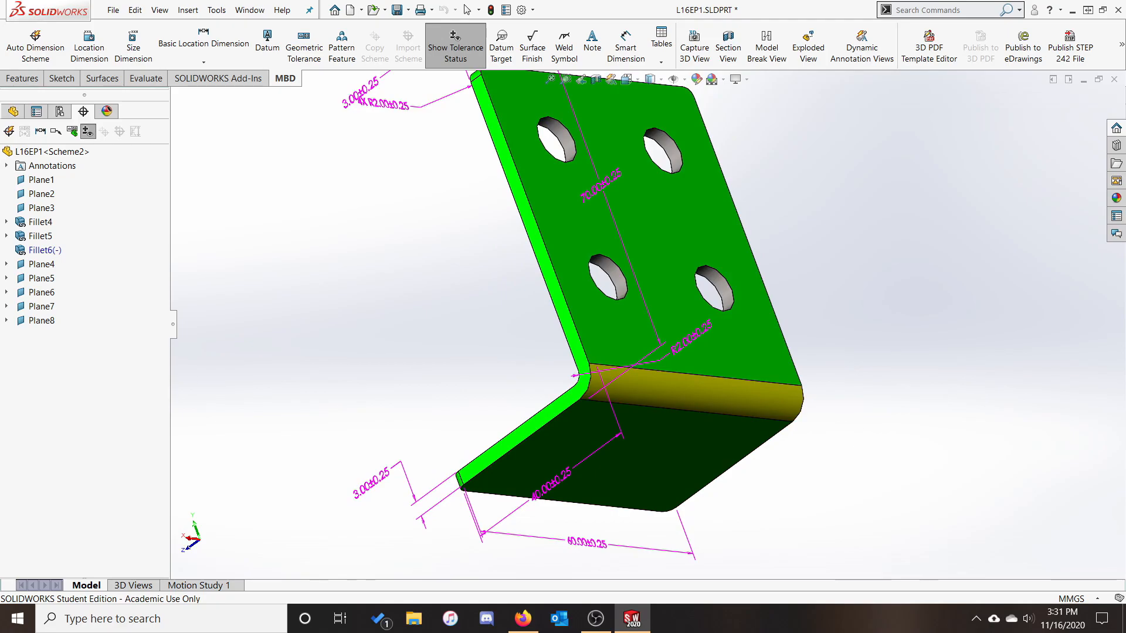
- Group the four holes in the vertical flange as a collection, finding all holes on the same face
middle_drag(925, 441, 989, 453)
ctrl+middle_drag(746, 295, 744, 336)
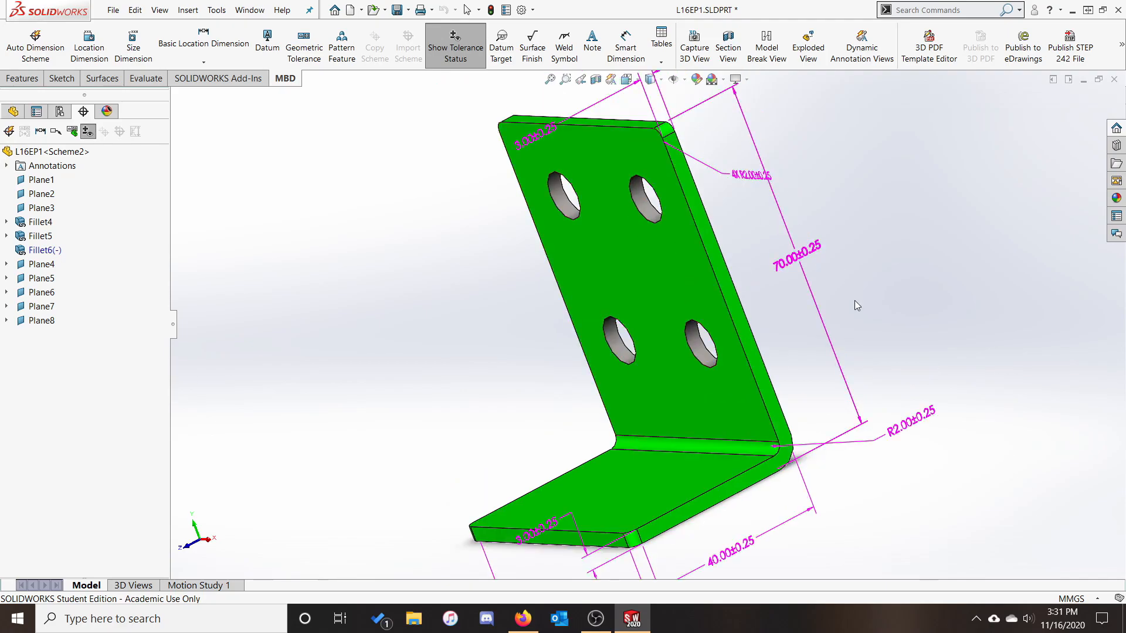
click(341, 45)
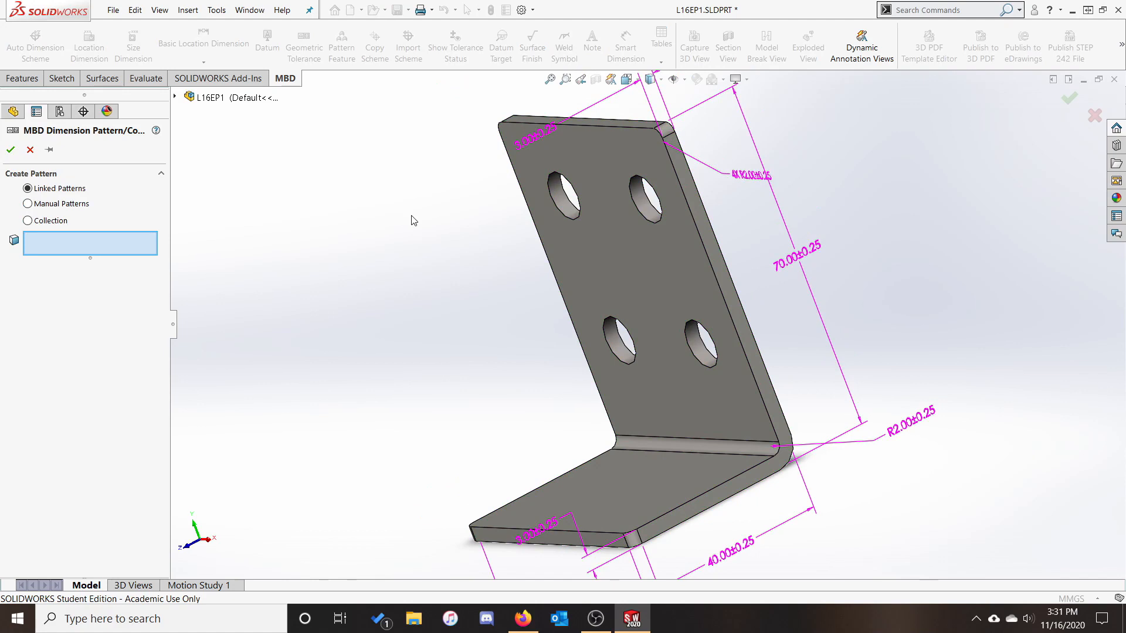
click(52, 221)
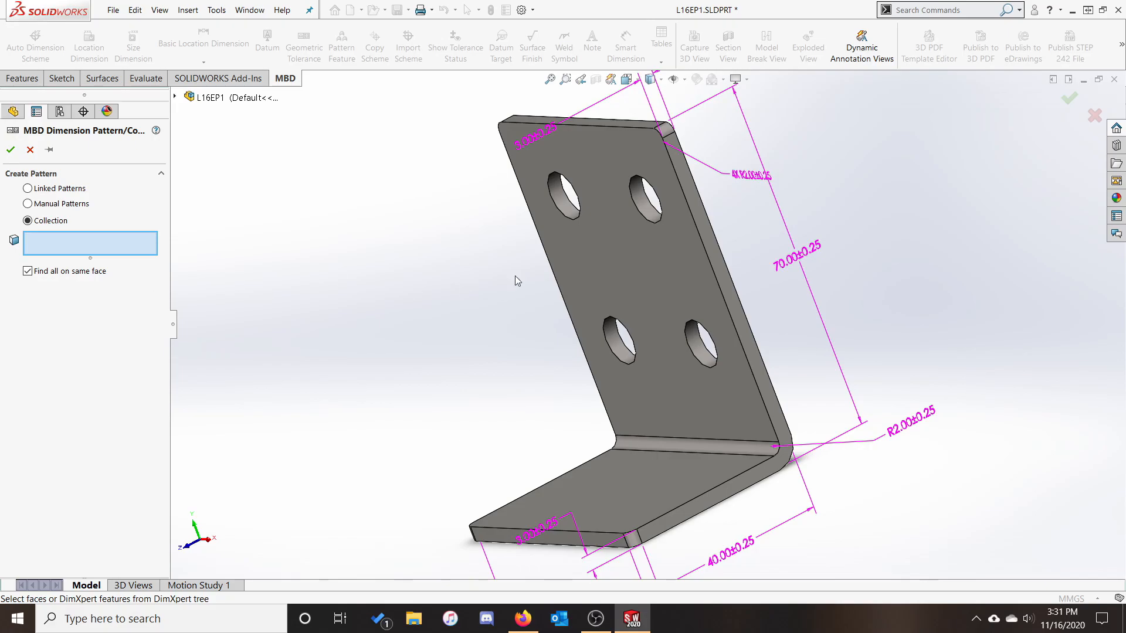
click(562, 206)
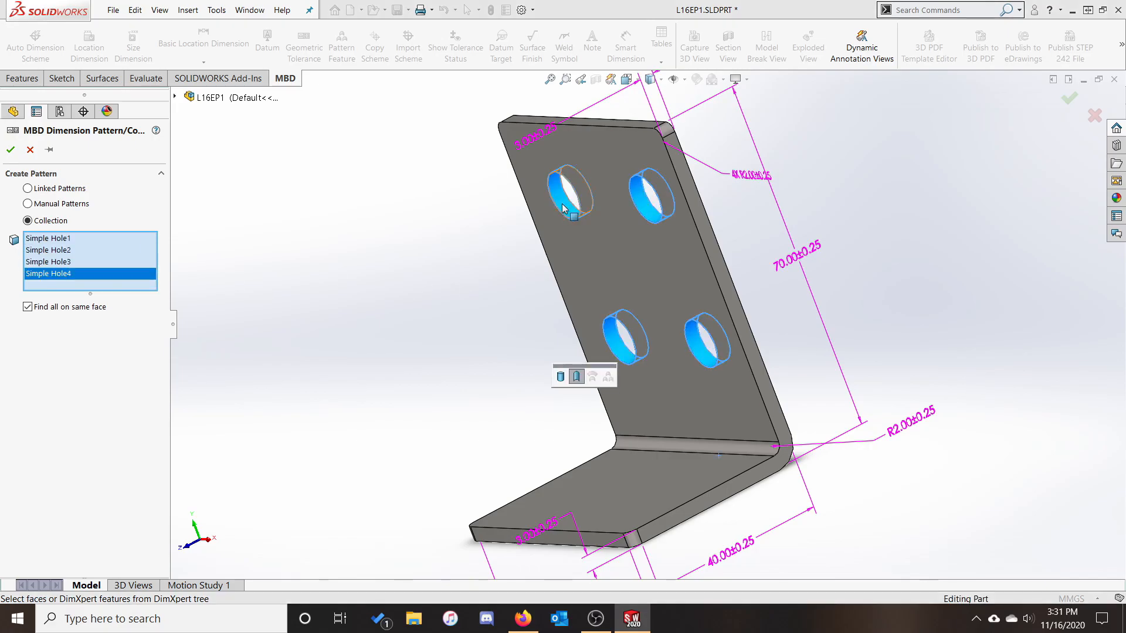
click(10, 150)
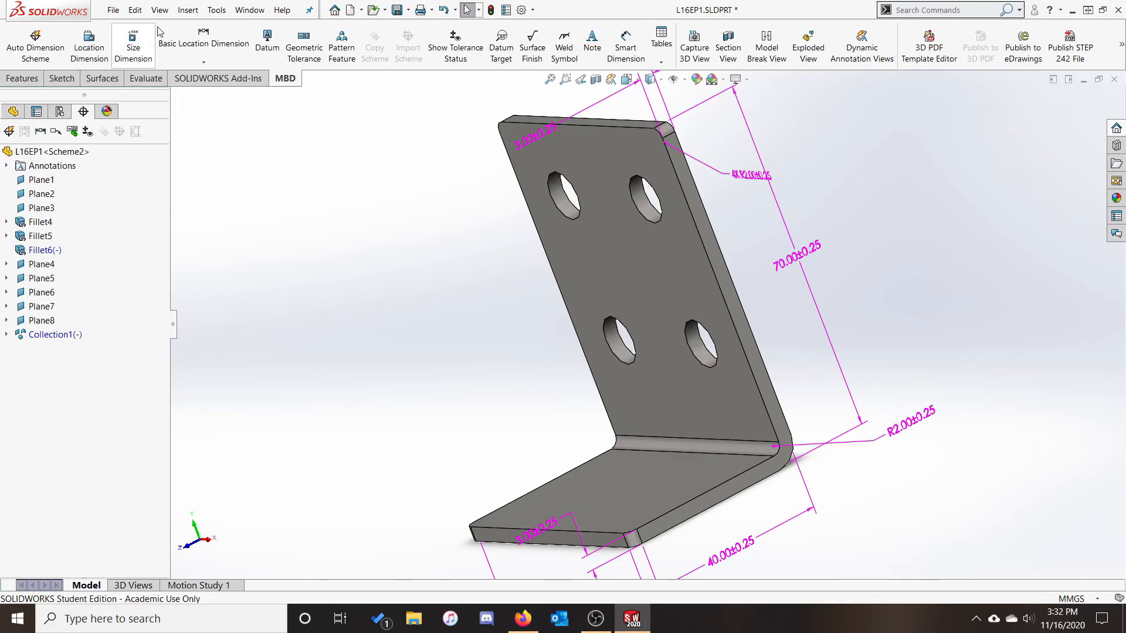
- Add one size dimension covering the pattern of four holes and place it outside the flange near its upper-left hole
click(135, 47)
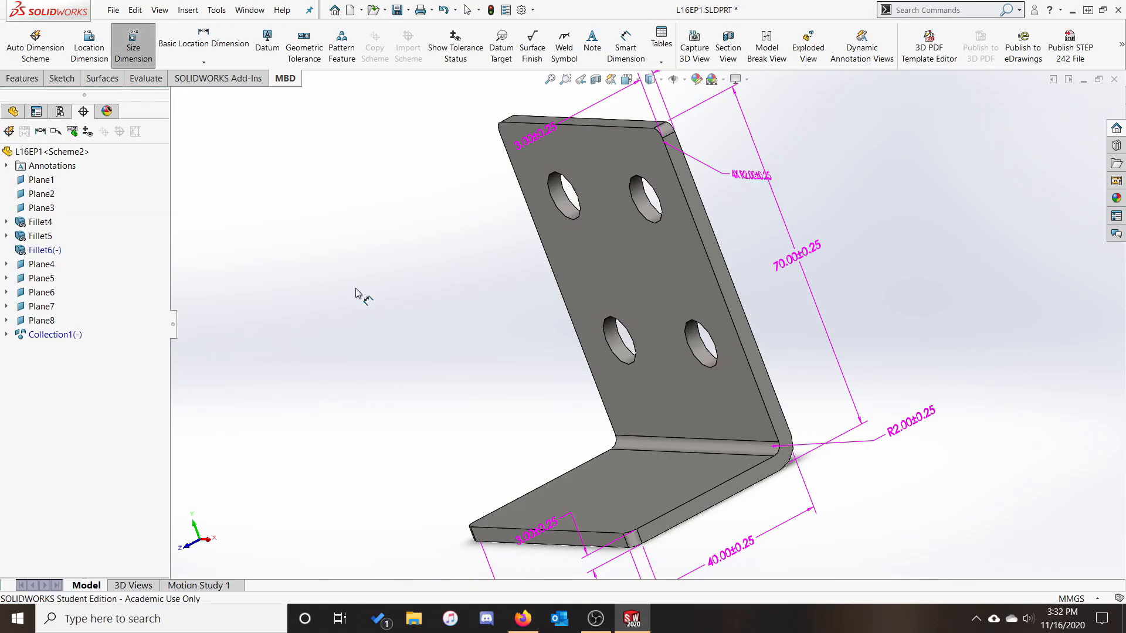
click(564, 202)
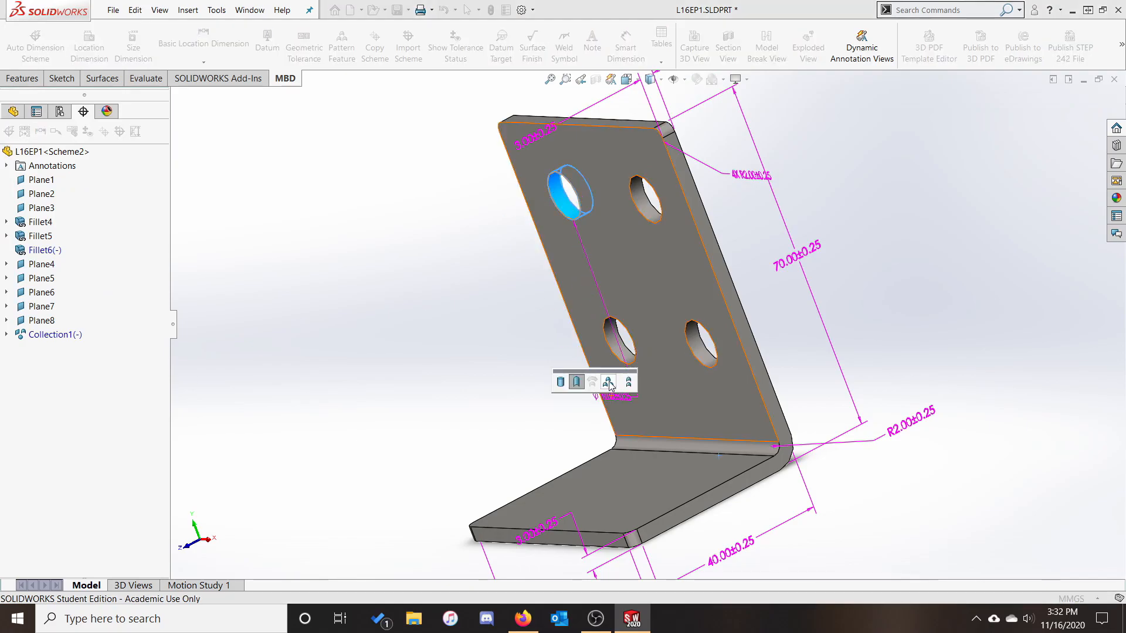
click(608, 383)
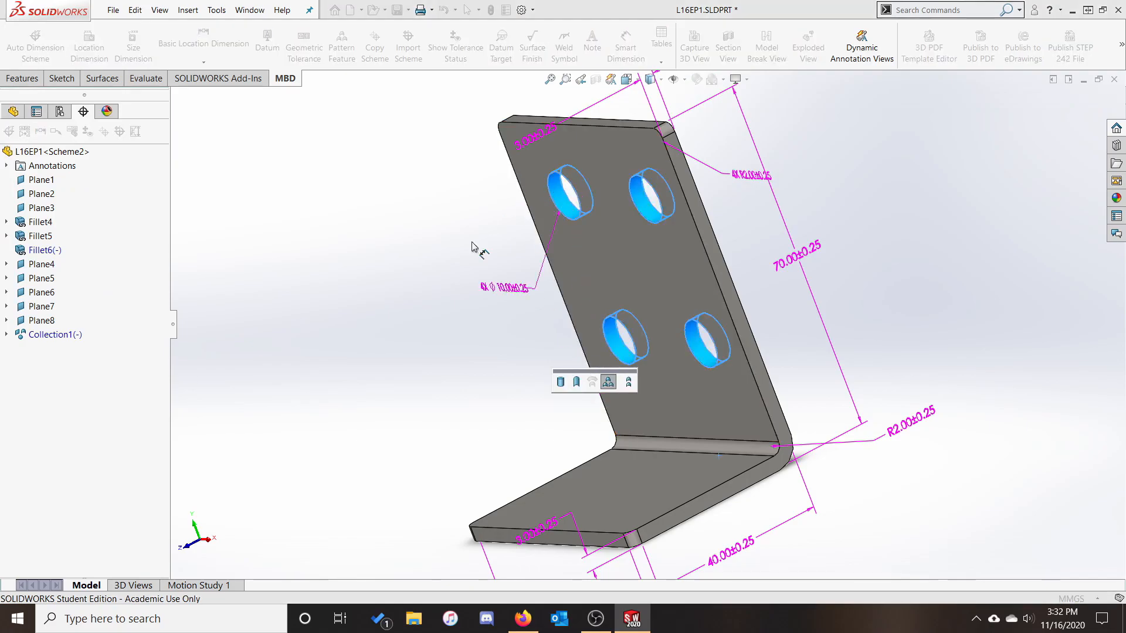
click(441, 155)
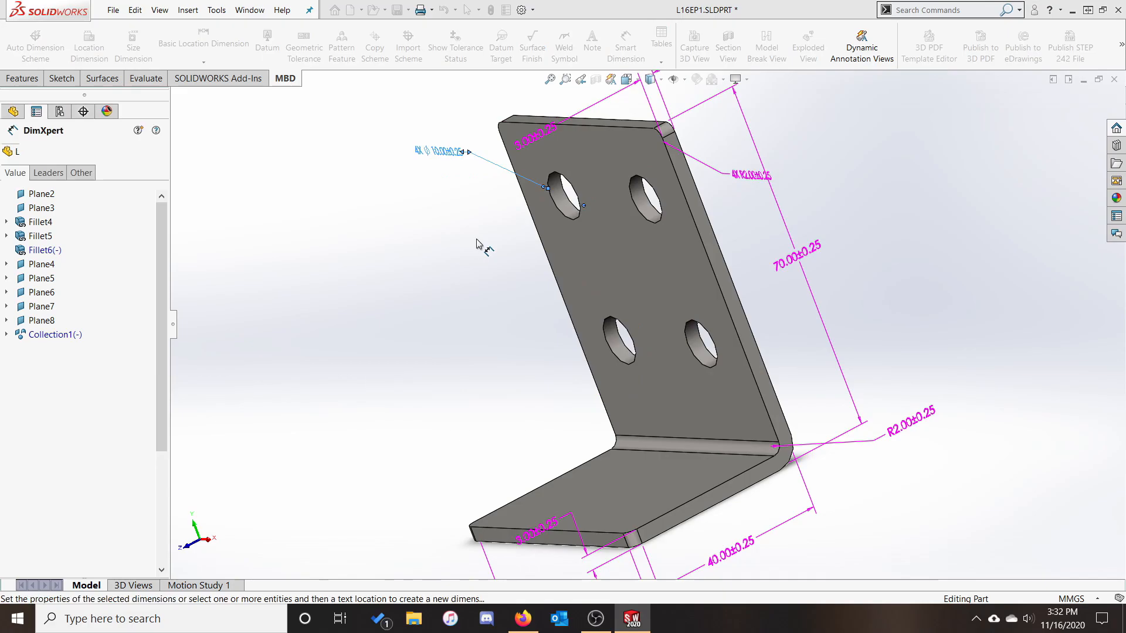
- Add horizontal basic location dimensions above the flange between the two upper holes and from the upper-right hole to the flange's right side
middle_drag(478, 245, 491, 238)
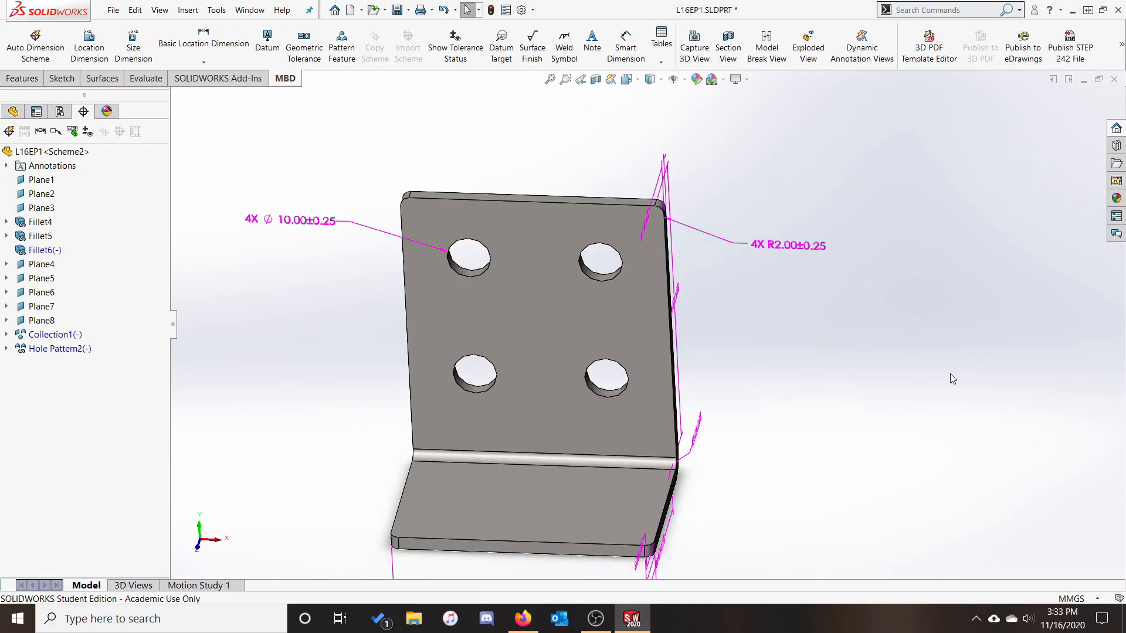
click(200, 34)
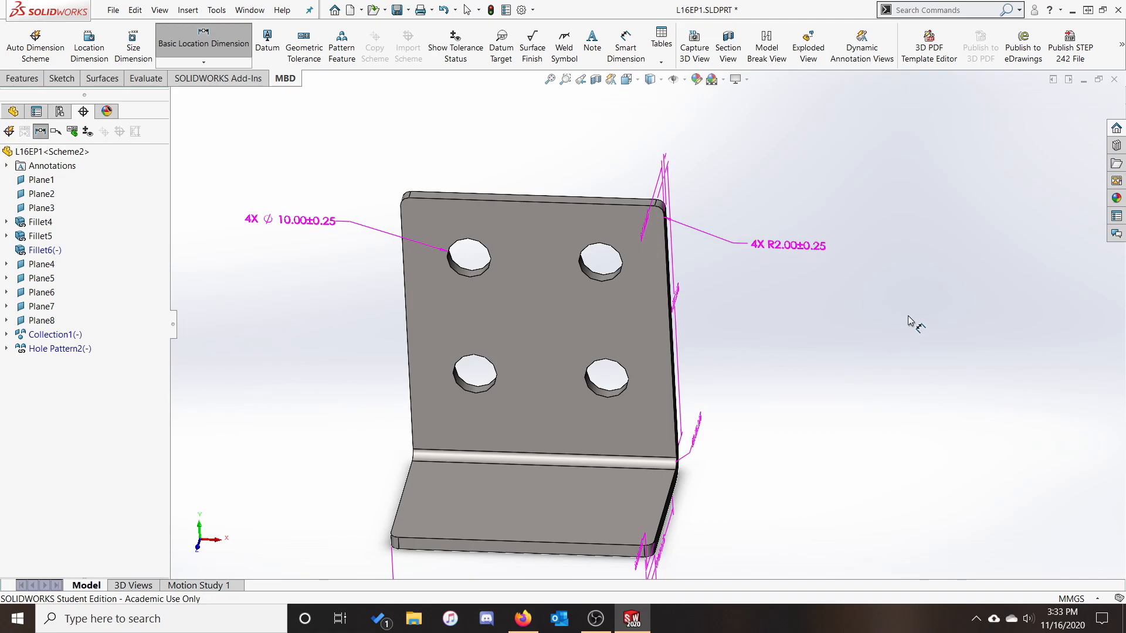
click(456, 268)
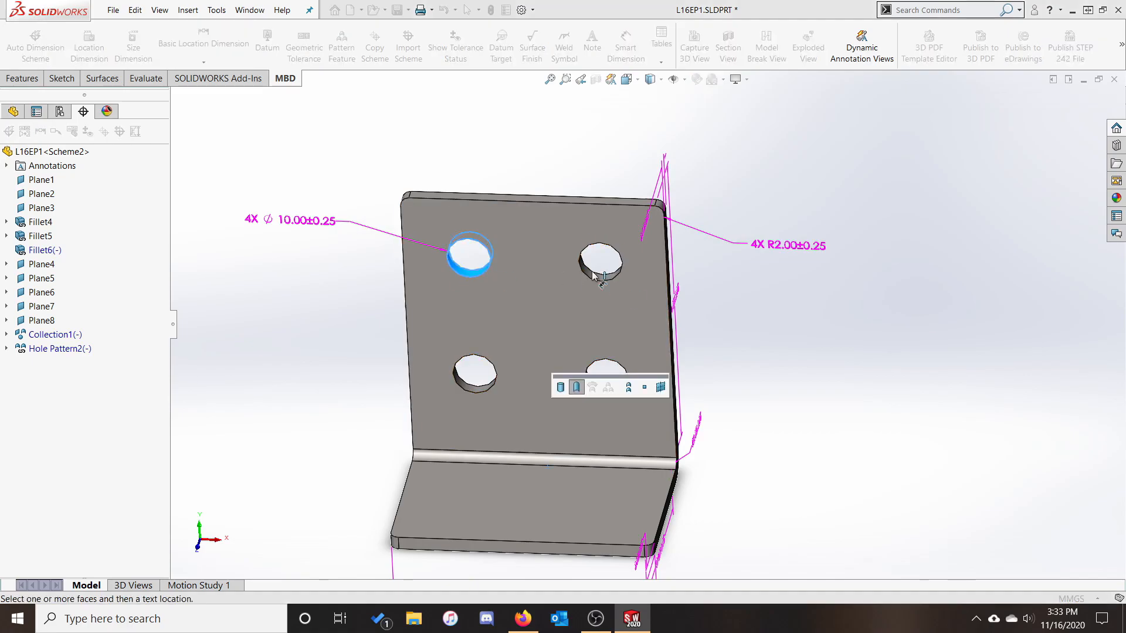
click(607, 275)
click(540, 147)
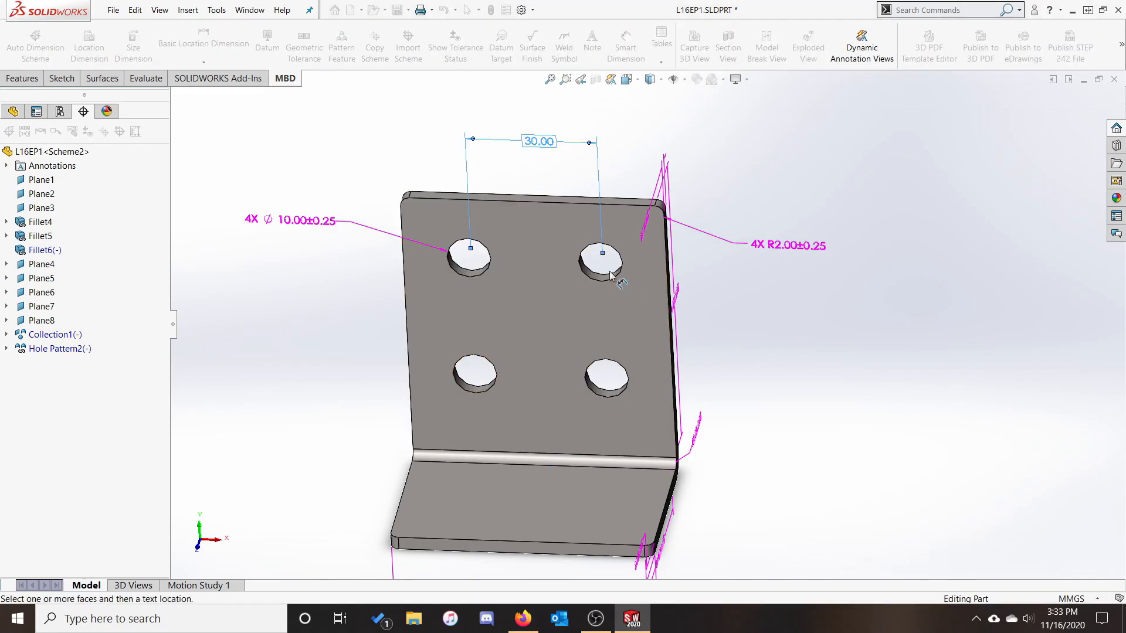
click(670, 265)
click(630, 134)
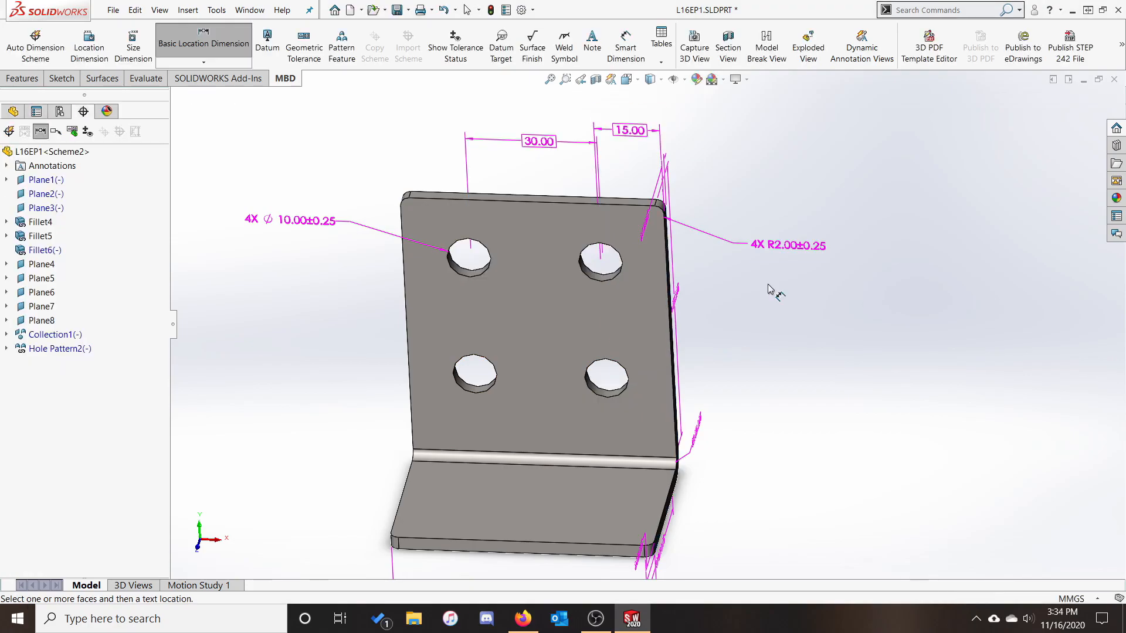
- Add vertical basic location dimensions beside the flange from its top face to the upper-right hole and between the two right-hand holes
click(602, 264)
click(629, 205)
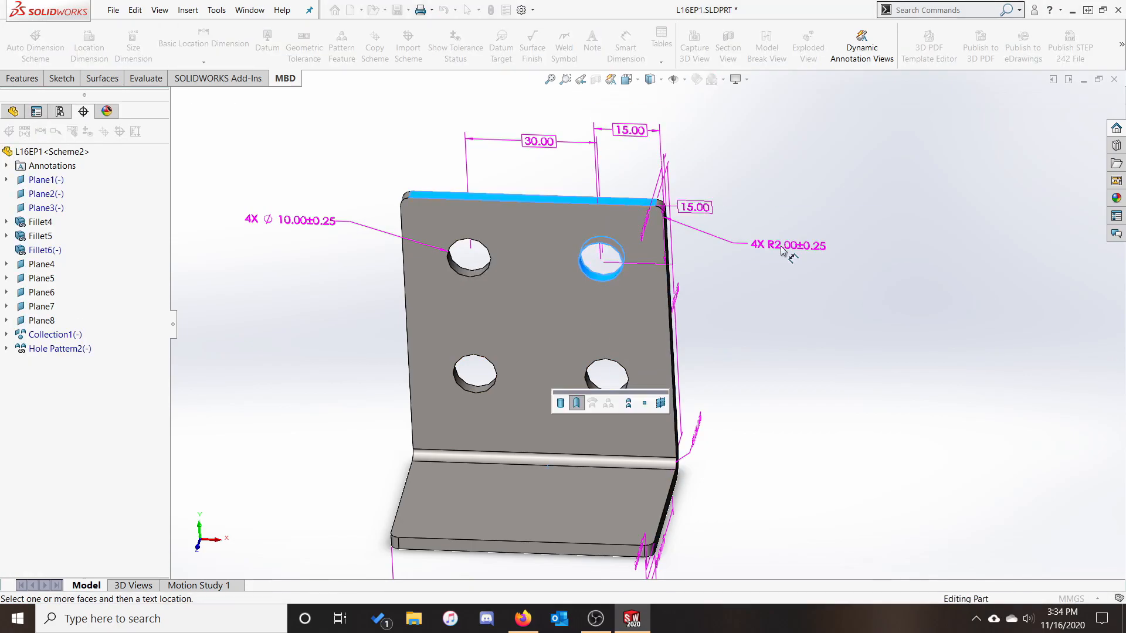
click(842, 236)
click(602, 278)
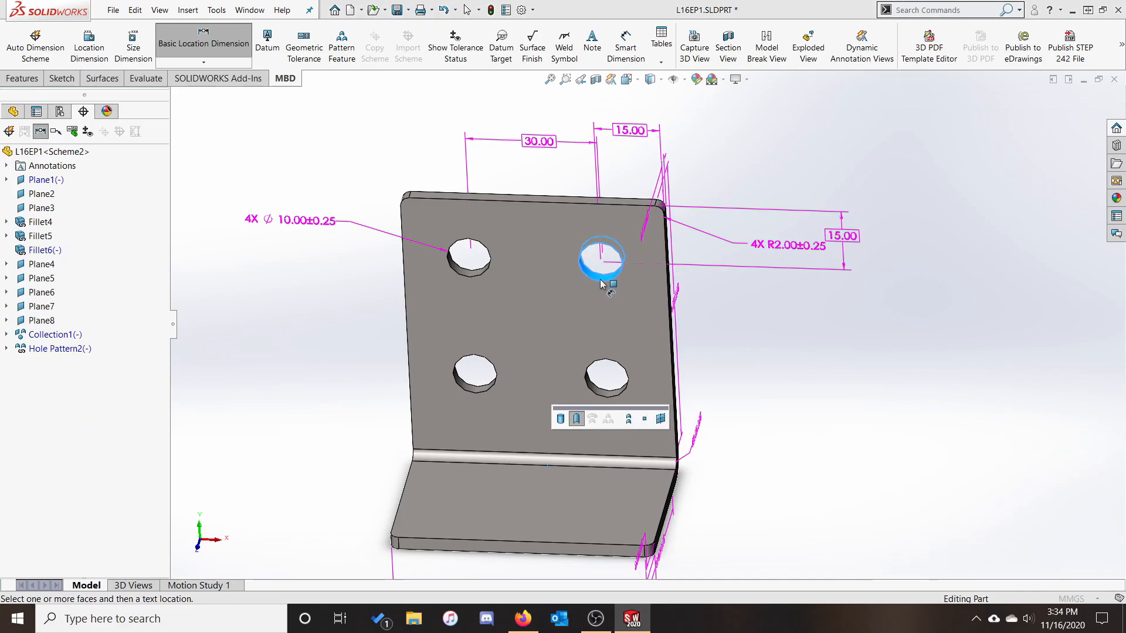
click(620, 397)
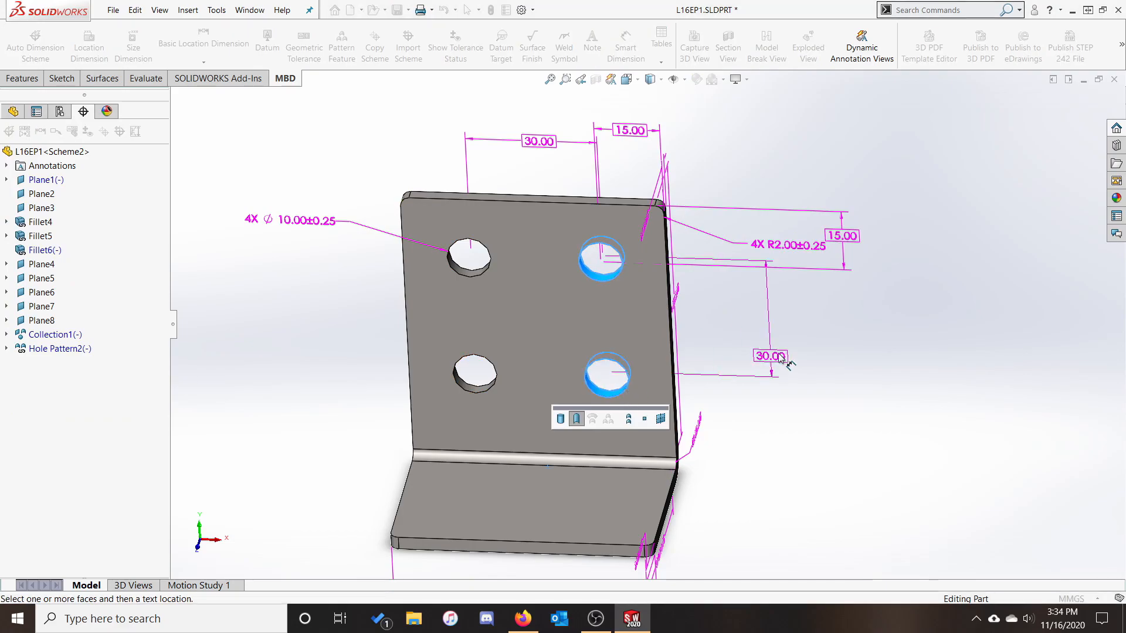
click(845, 346)
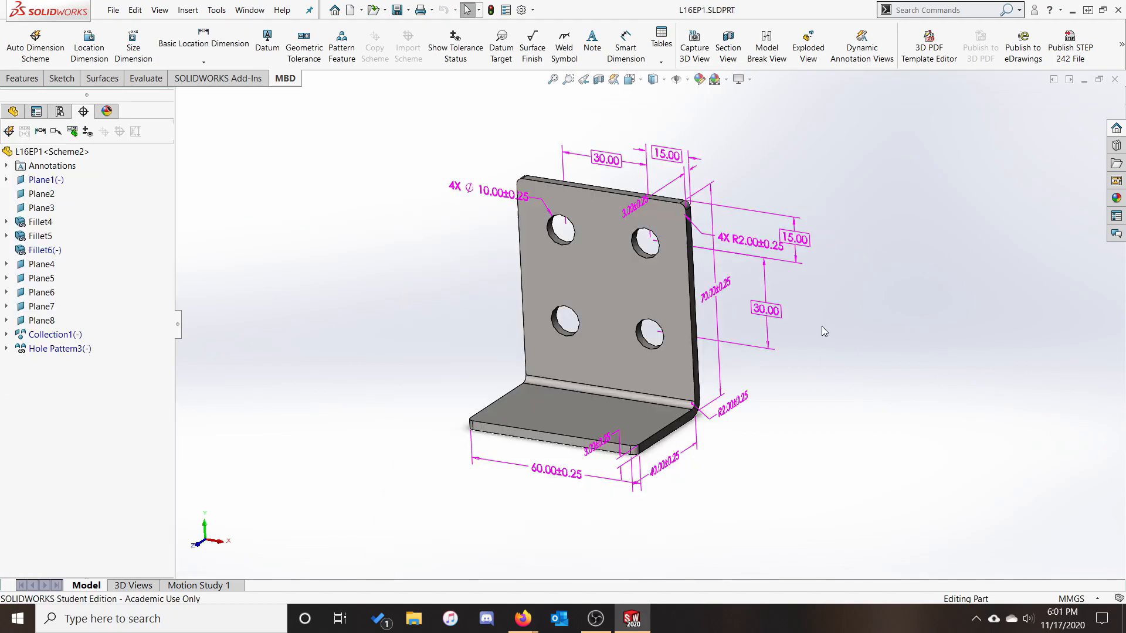
- Attach datum A to the vertical flange's outer face and place its label beside the flange
click(765, 309)
click(271, 41)
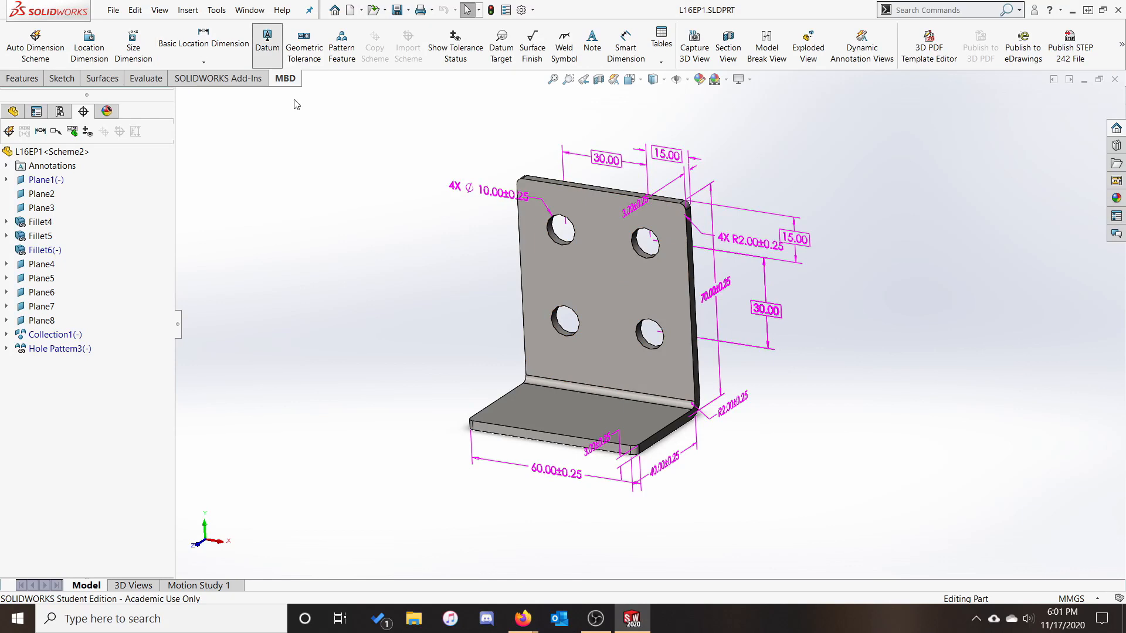
middle_drag(924, 325, 583, 289)
middle_drag(693, 291, 723, 260)
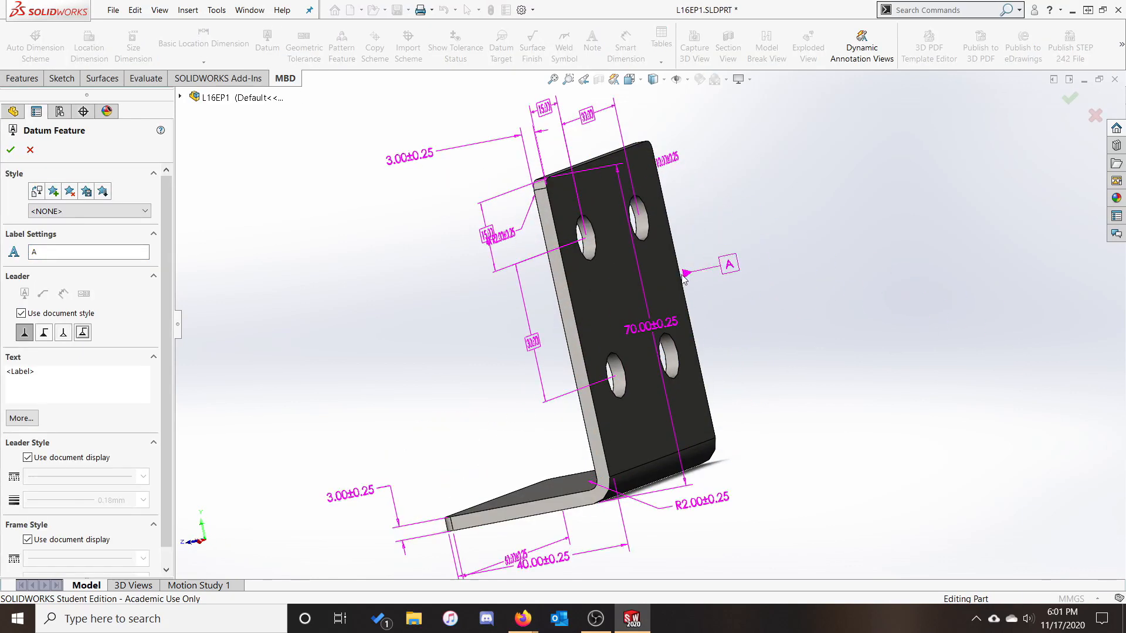
click(657, 279)
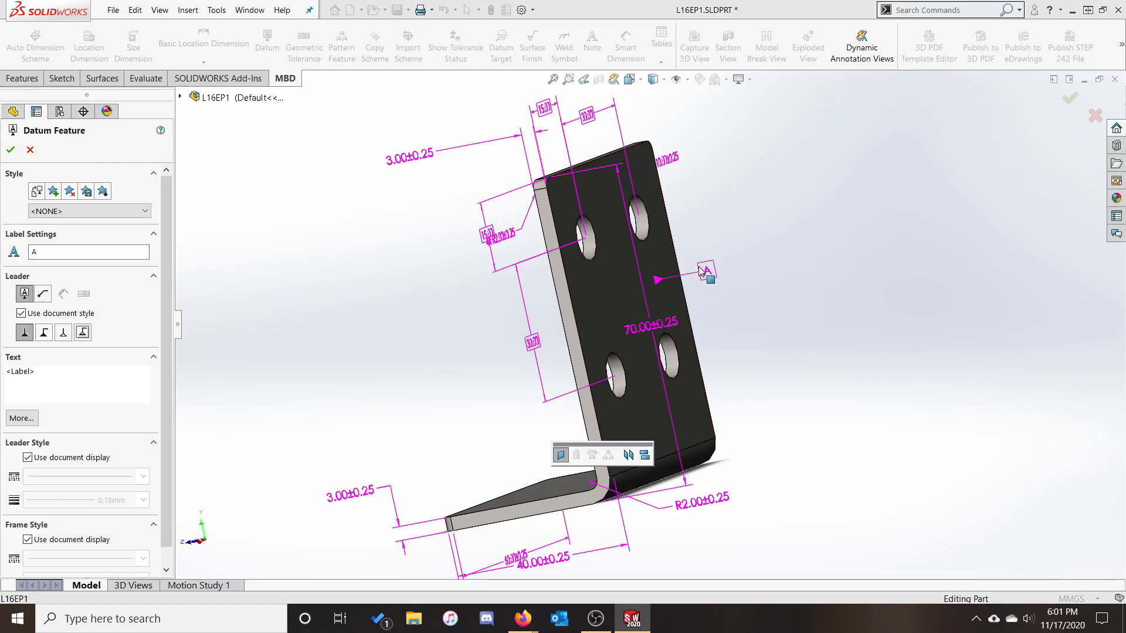
click(715, 269)
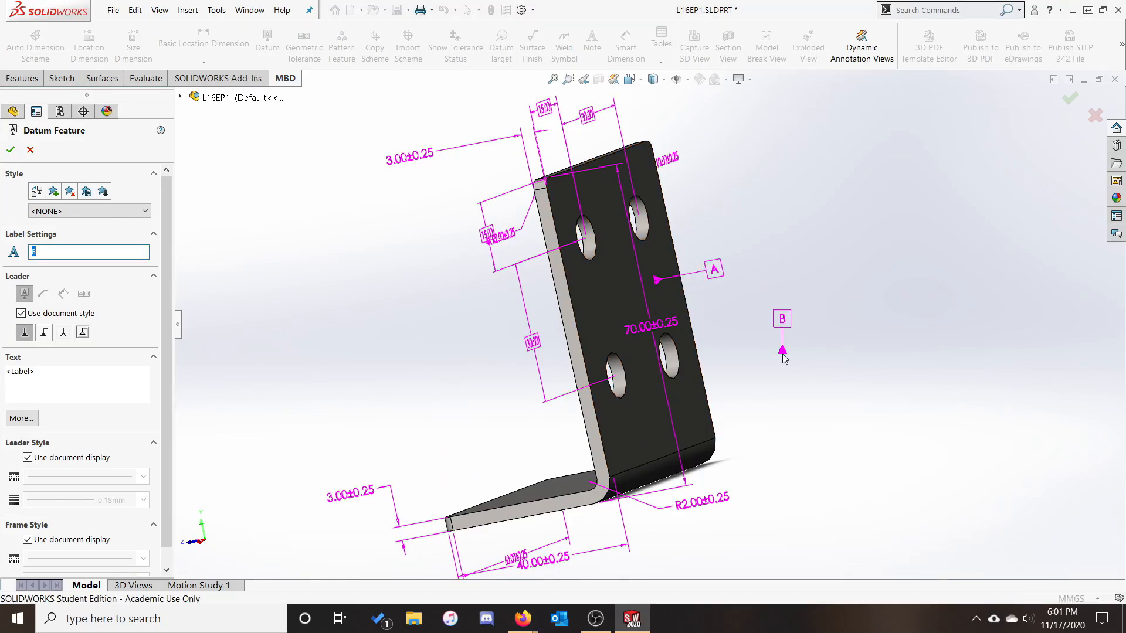
- Attach datum B to the underside of the bracket's base and place its label below it
middle_drag(784, 360, 815, 287)
click(608, 480)
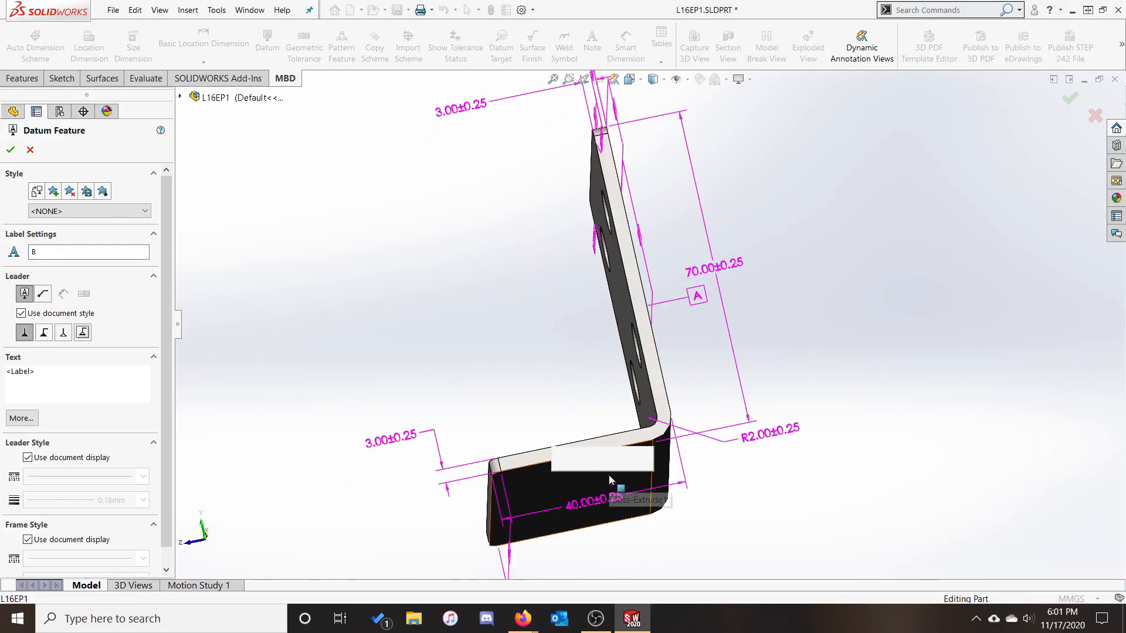
click(625, 544)
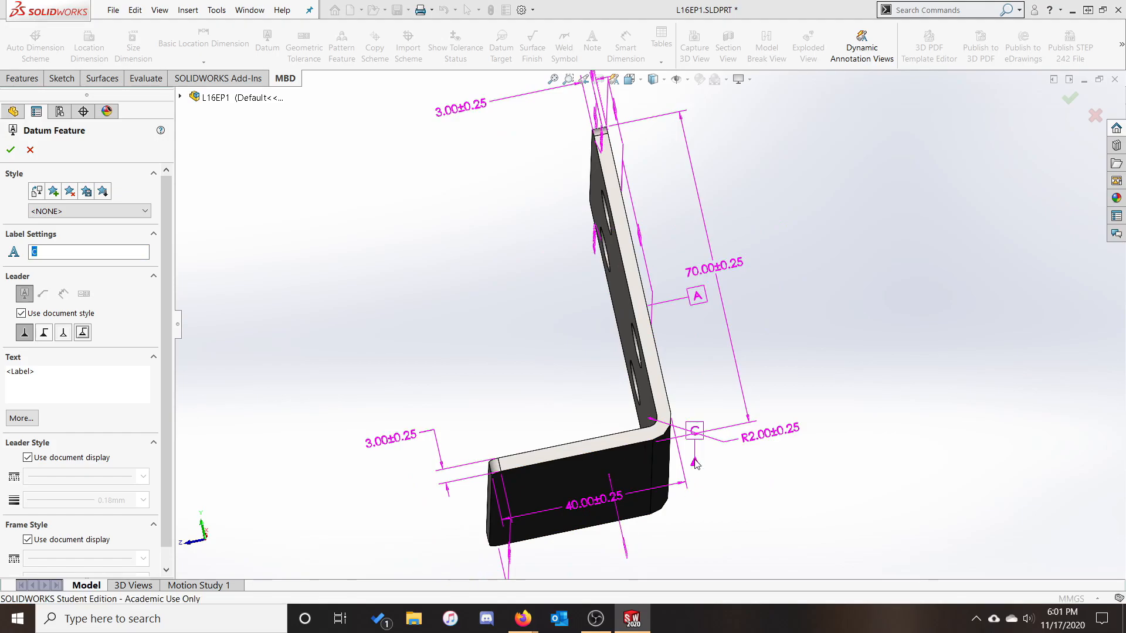
- Attach datum C to the L-shaped side face near the bend and fit the whole bracket in view
middle_drag(671, 390, 709, 442)
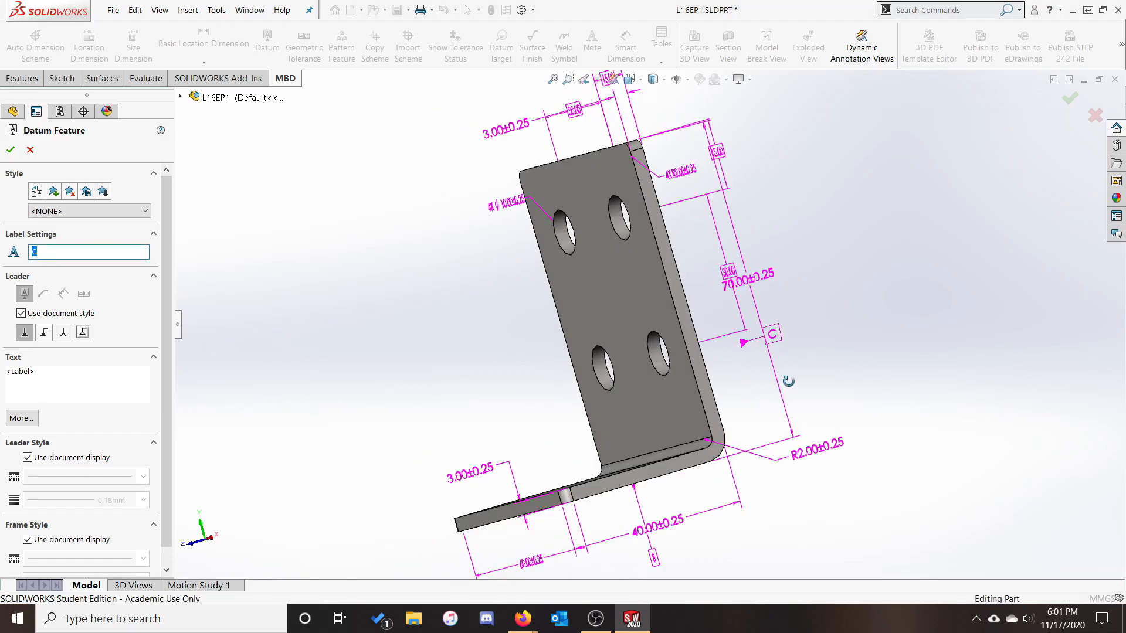
click(711, 406)
click(780, 413)
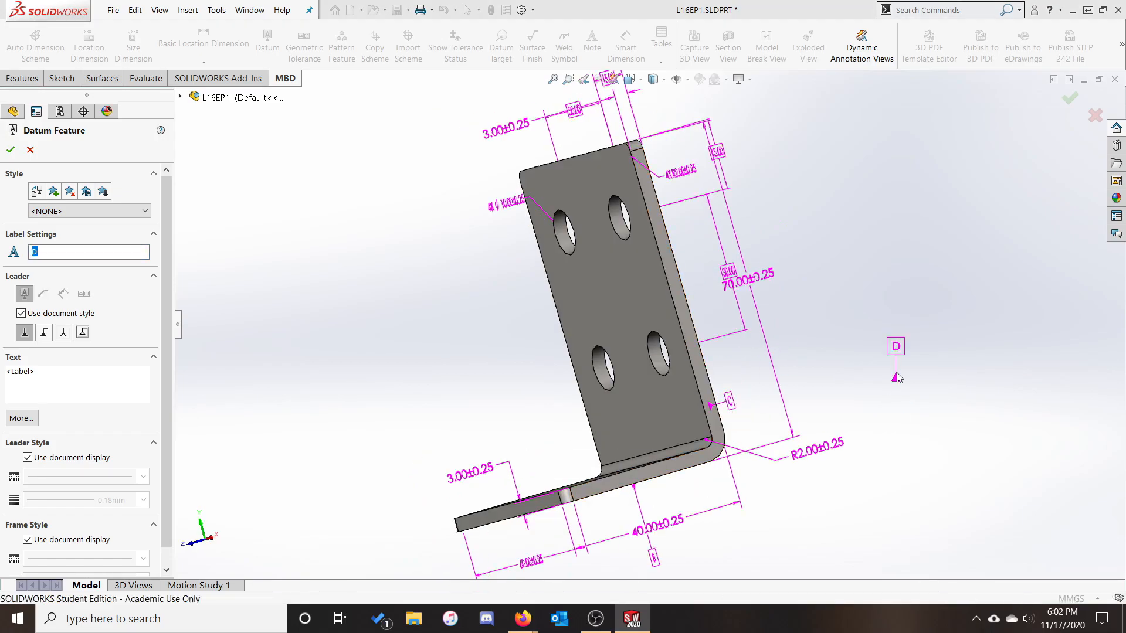
middle_drag(921, 258, 943, 287)
key(f)
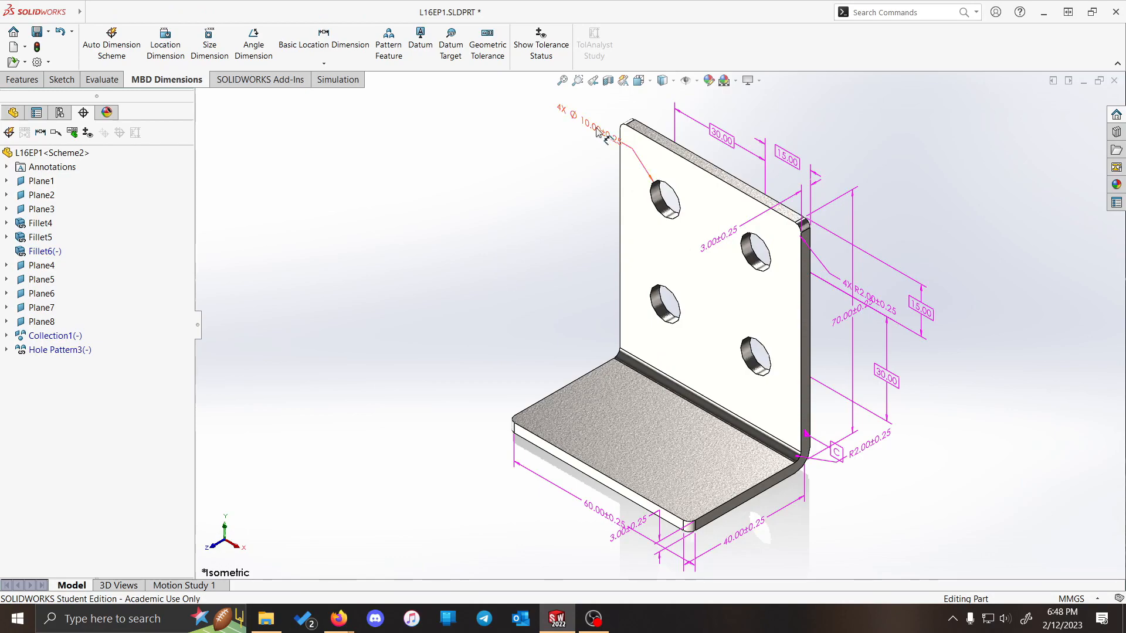
- Start a position geometric tolerance attached to the size dimension of the four holes
click(561, 109)
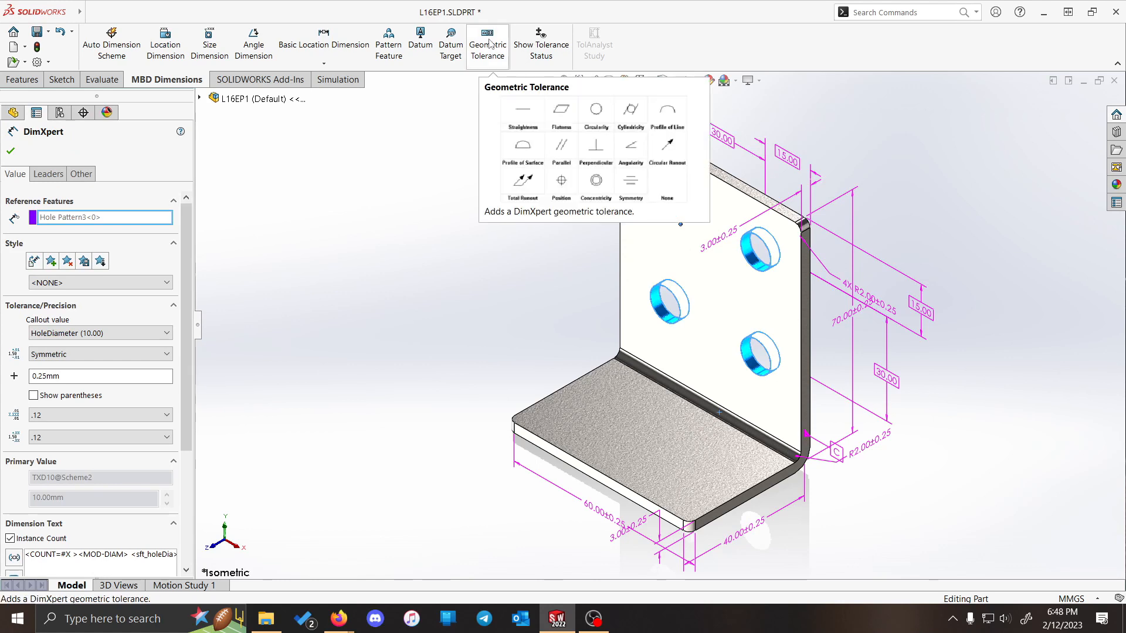
click(487, 46)
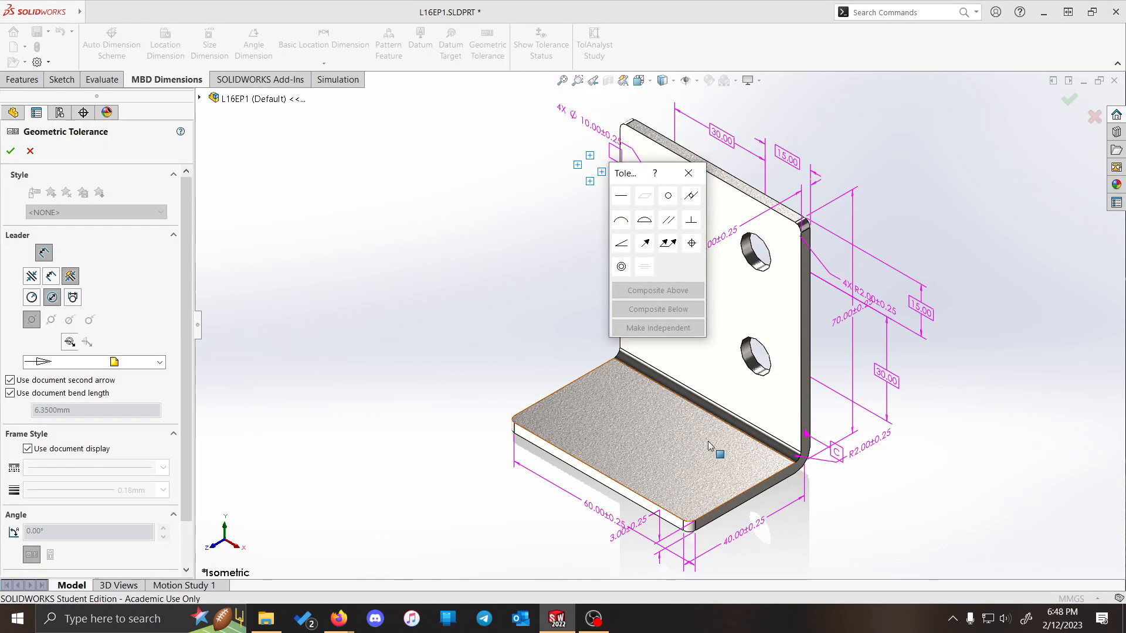
click(691, 242)
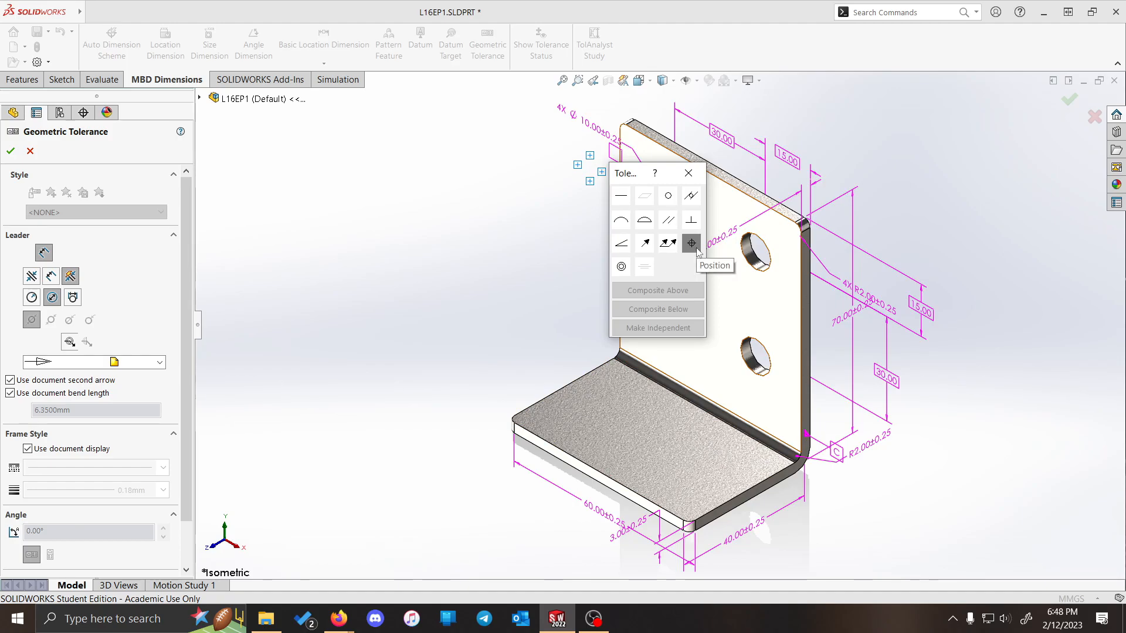
click(697, 249)
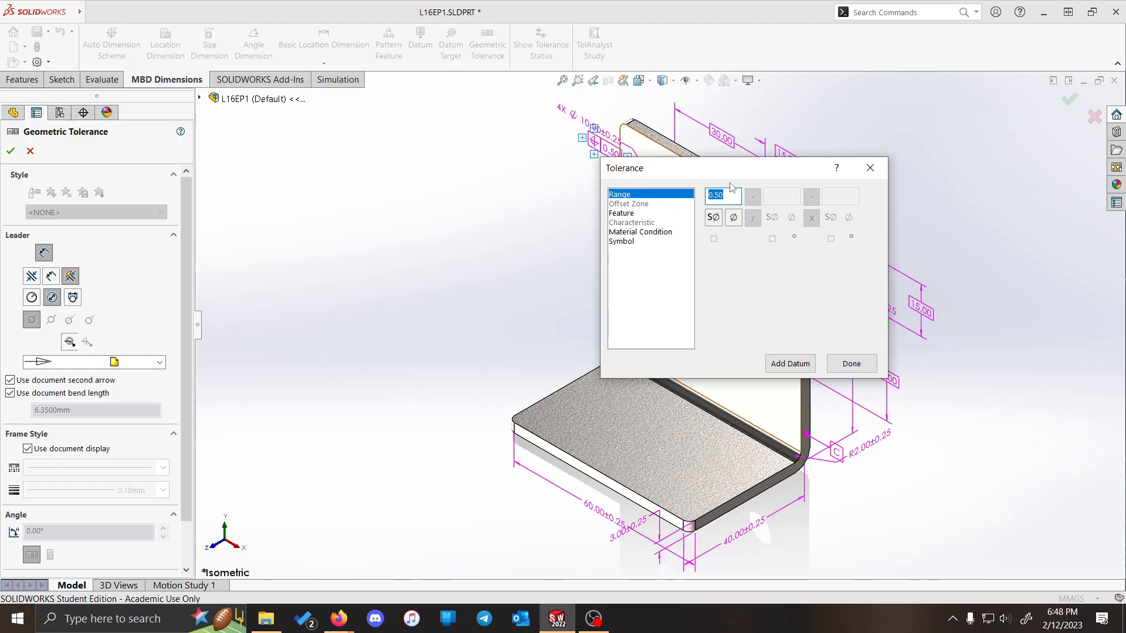
- Set the position tolerance to a diametral zone of 0.25 with the maximum material condition modifier
click(733, 217)
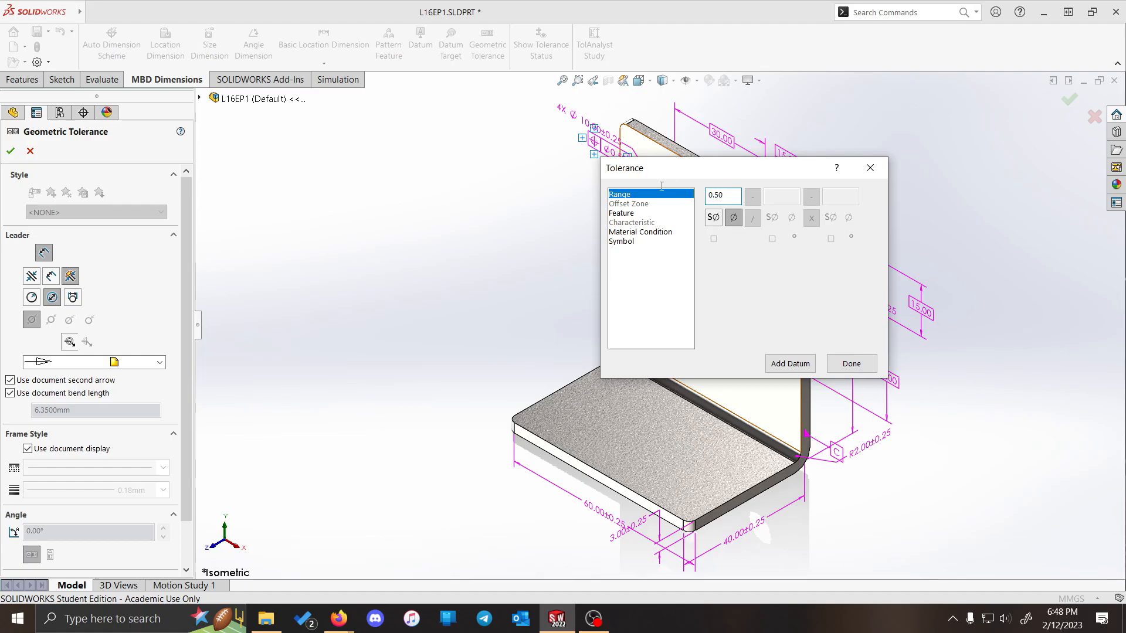
key(shift+Tab)
text(0.25)
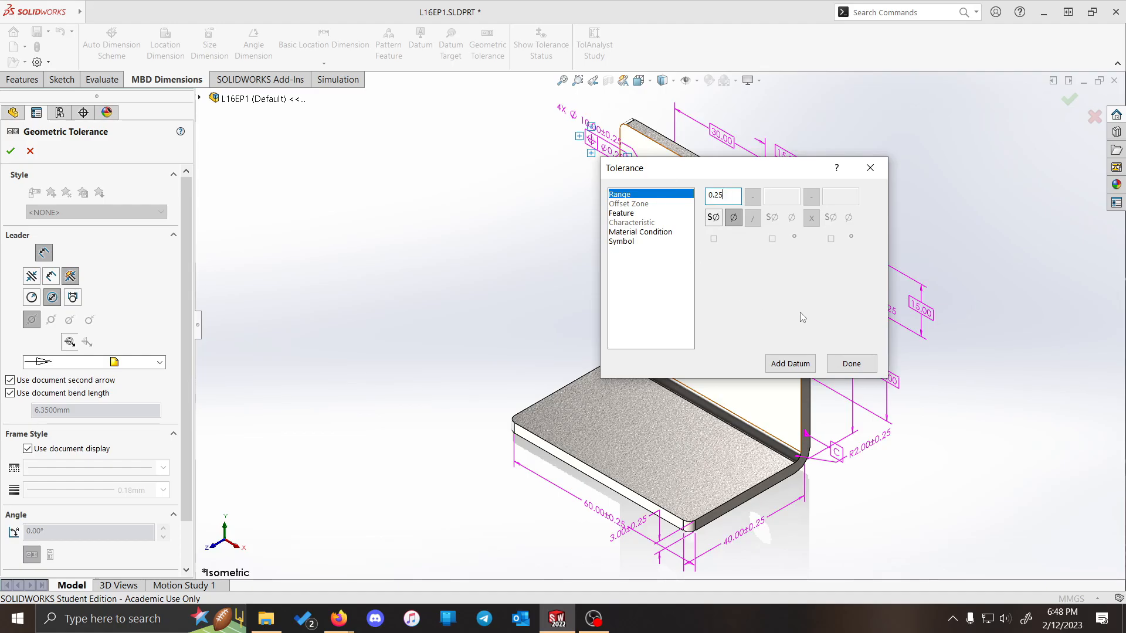
click(654, 232)
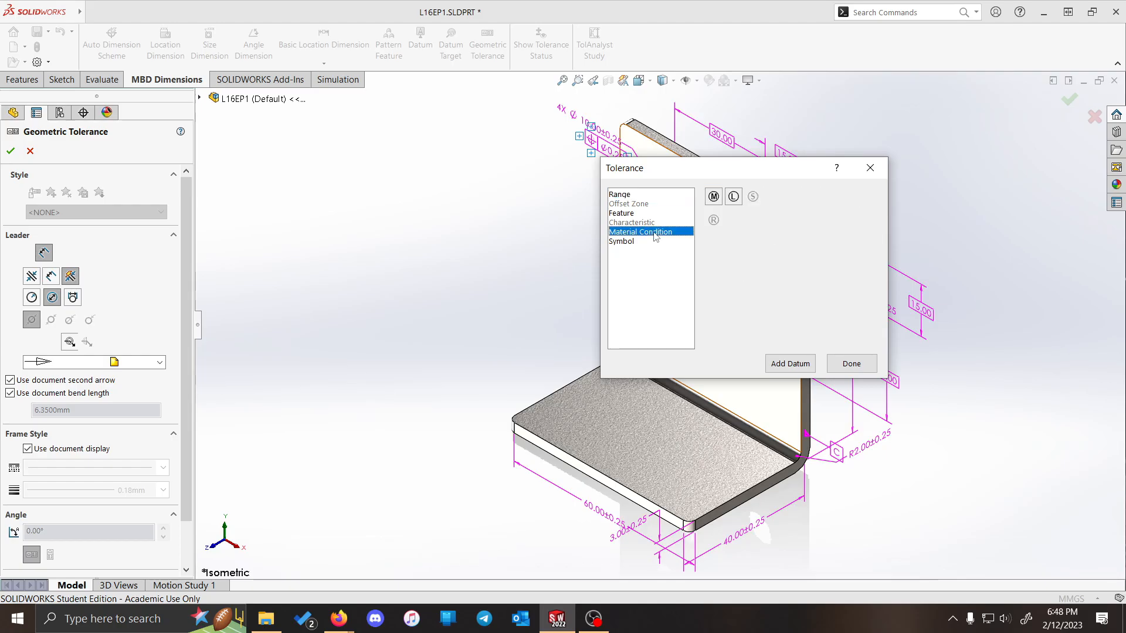
click(714, 197)
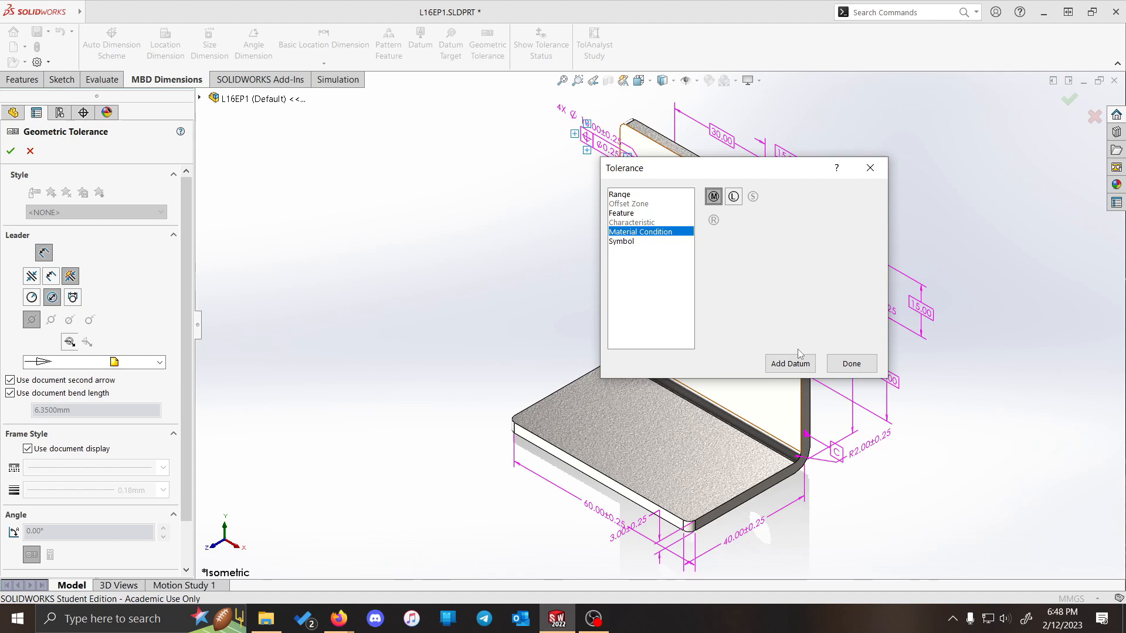
- Add A, B and C as primary, secondary and tertiary datum references to the four-hole position tolerance
click(781, 367)
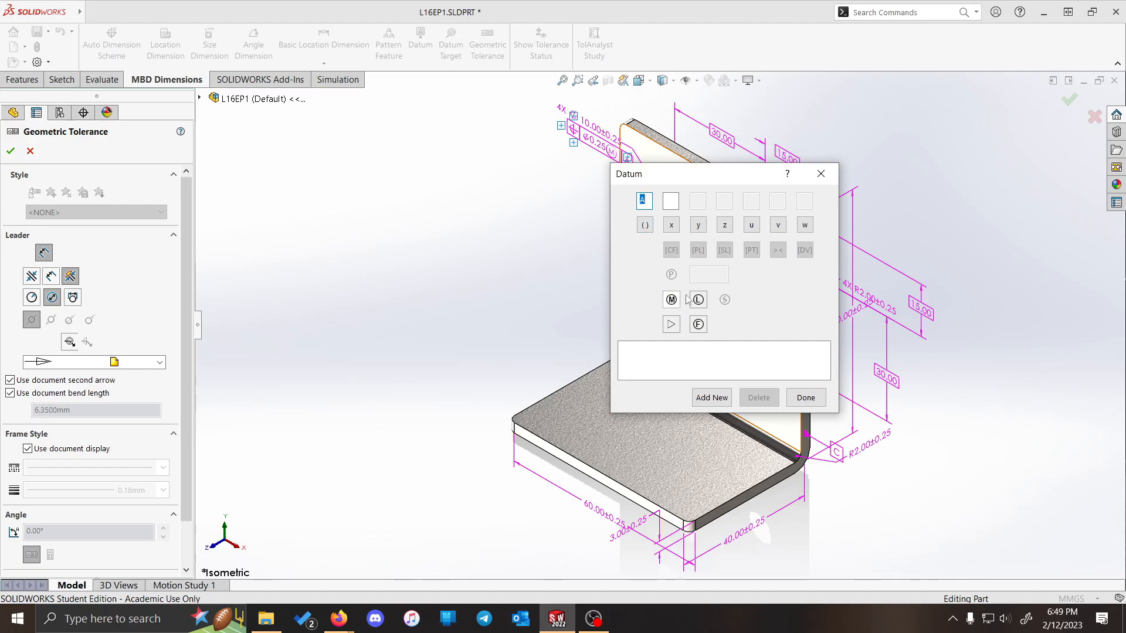
click(711, 398)
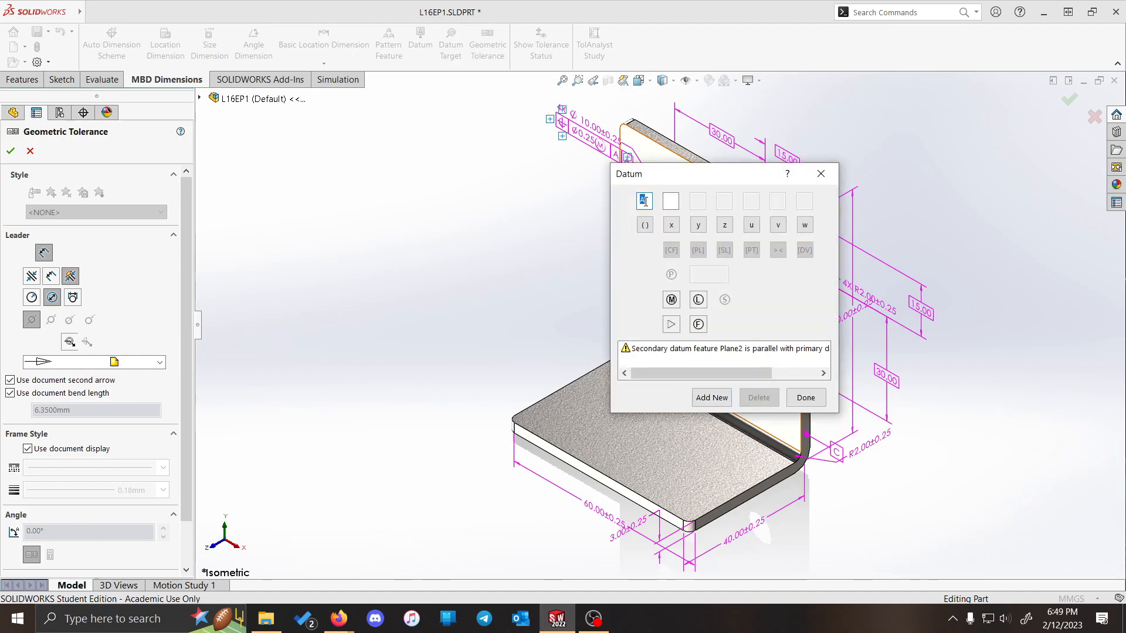
text(B)
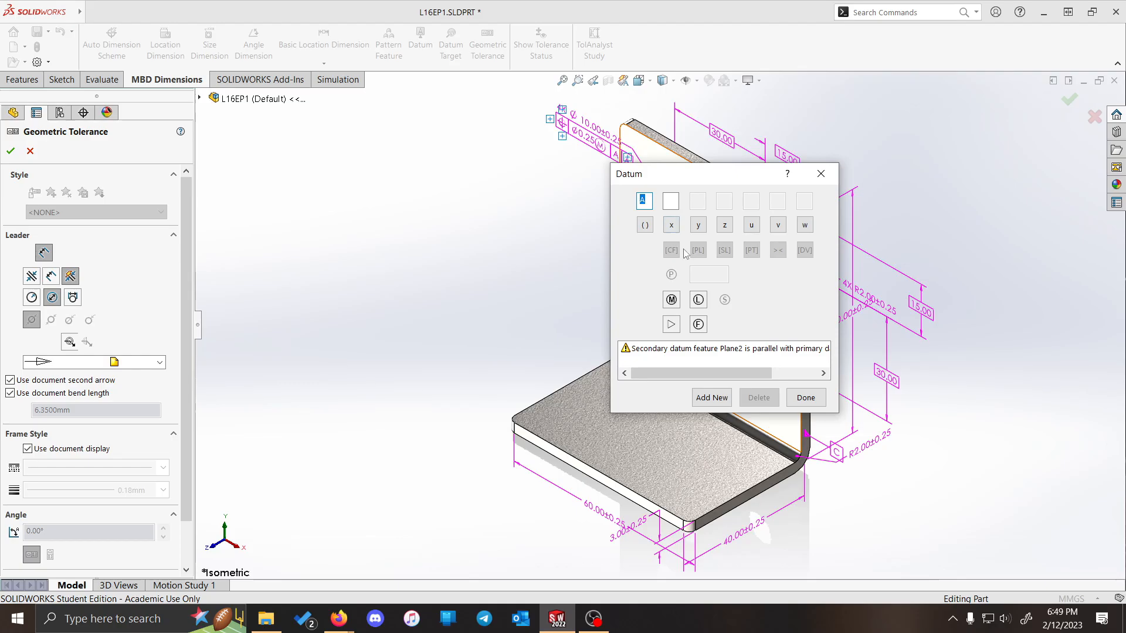
click(711, 397)
text(C)
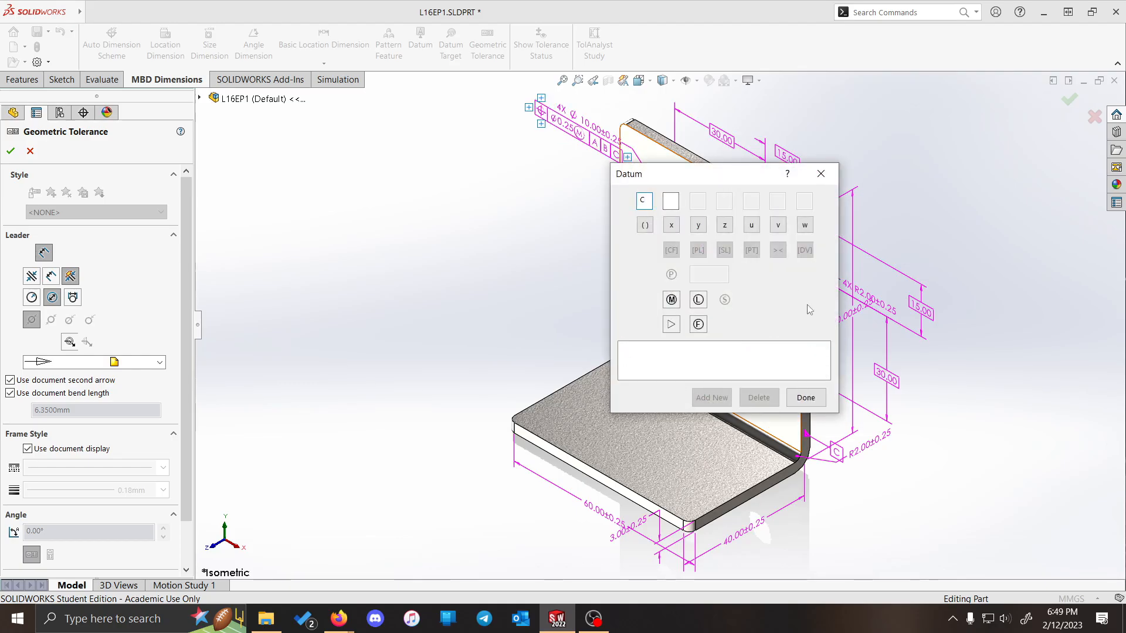
click(805, 397)
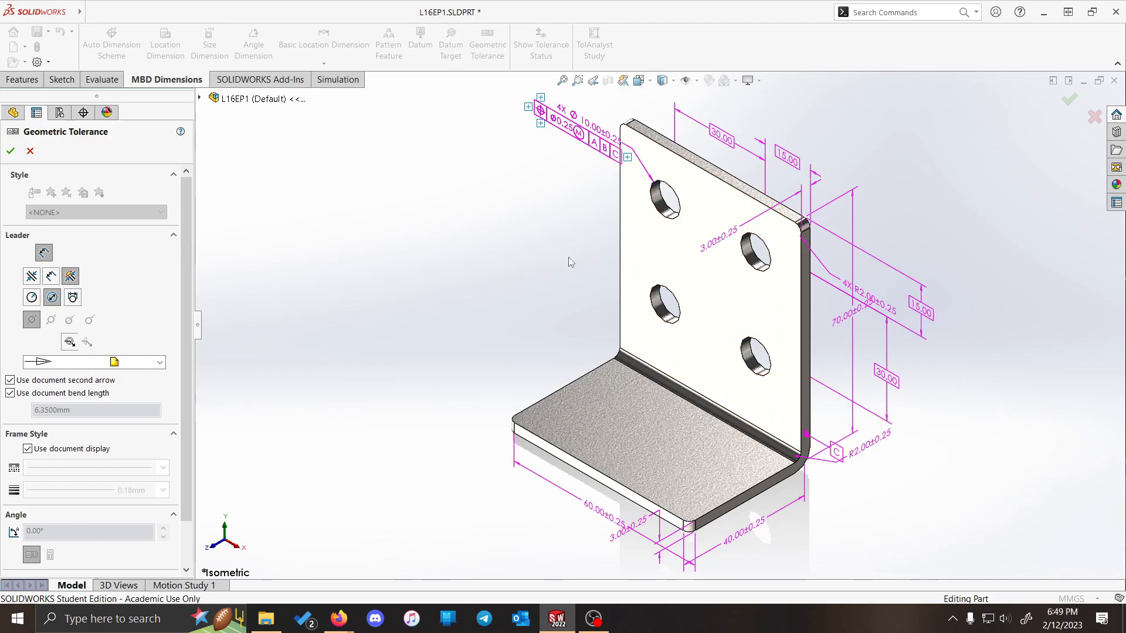
click(526, 273)
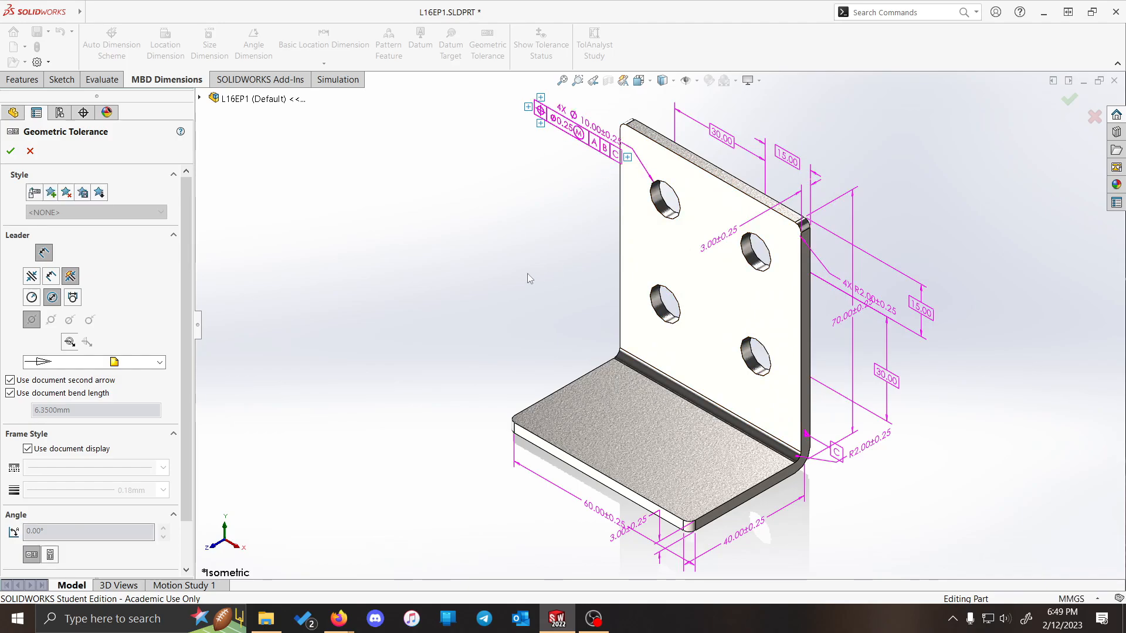
- Apply a flatness tolerance of 0.1 to the upright plate's outer face carrying datum A, placing the frame beside it
middle_drag(1032, 399, 821, 349)
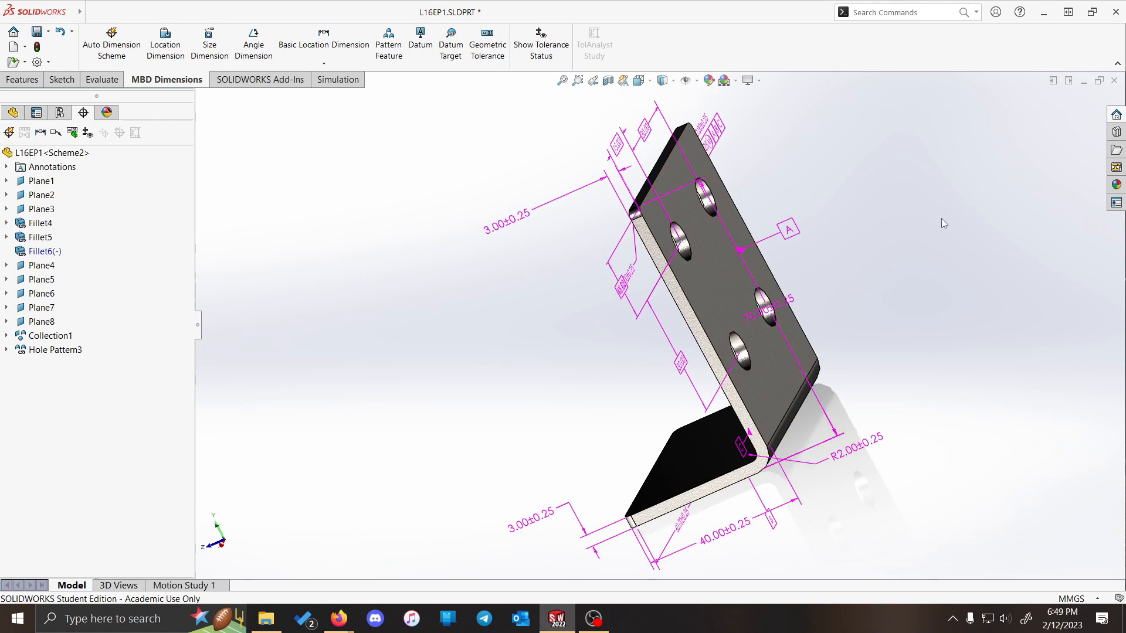
click(497, 36)
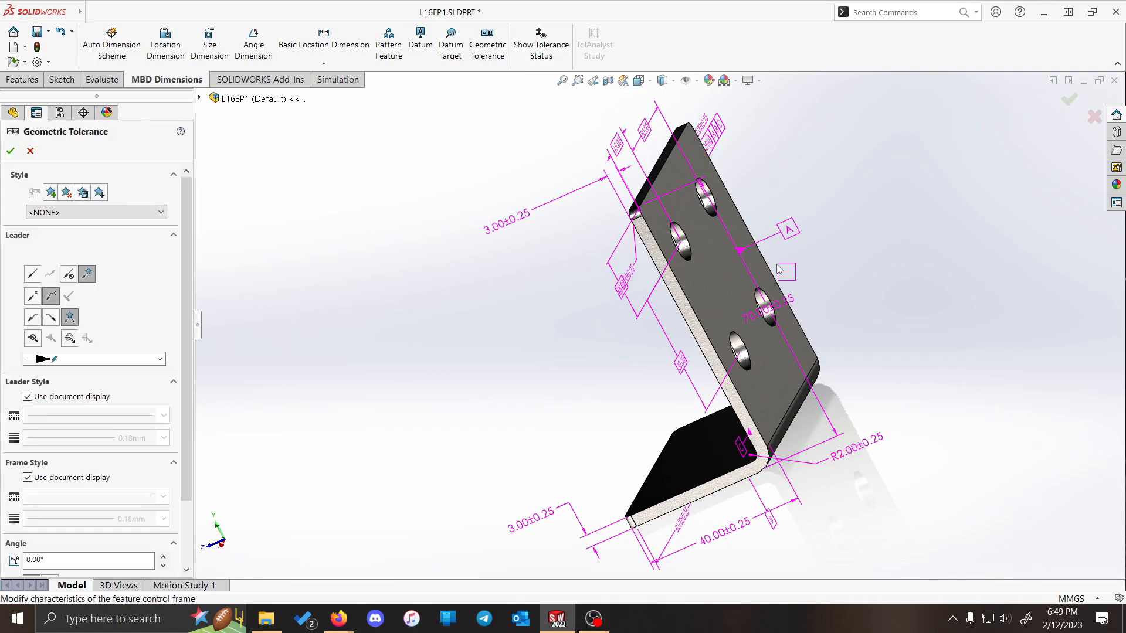
click(756, 274)
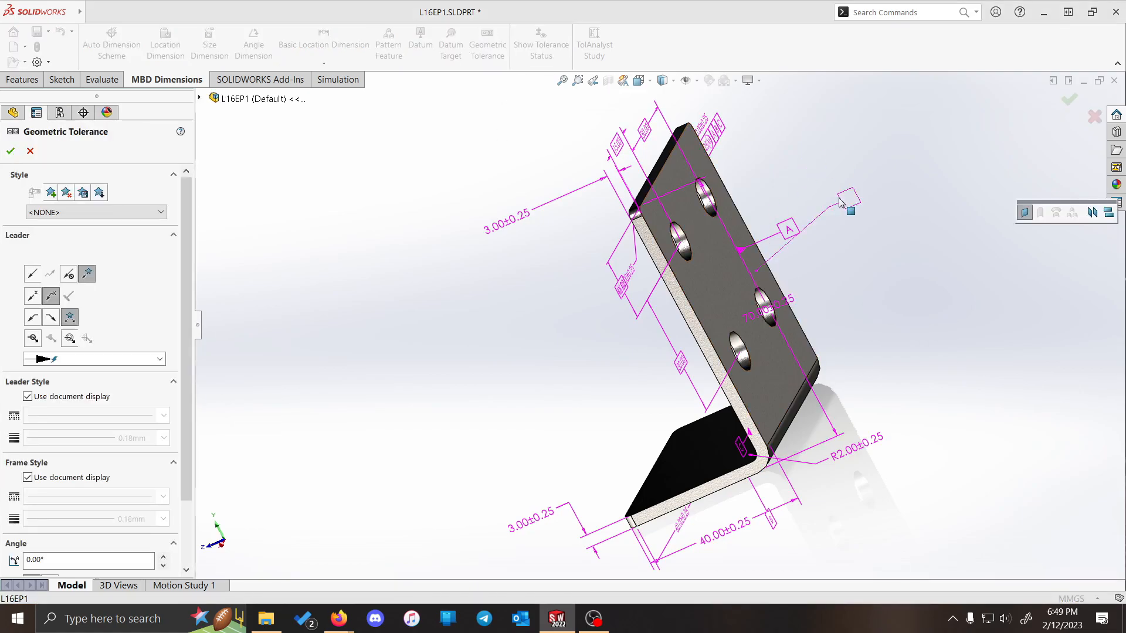
click(824, 264)
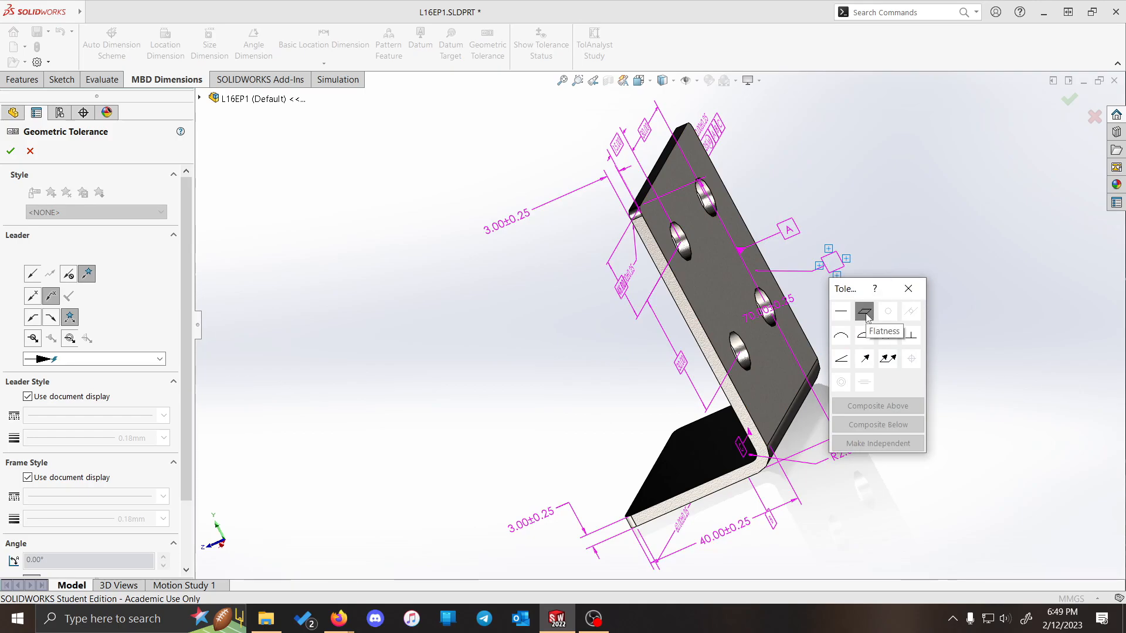
click(867, 318)
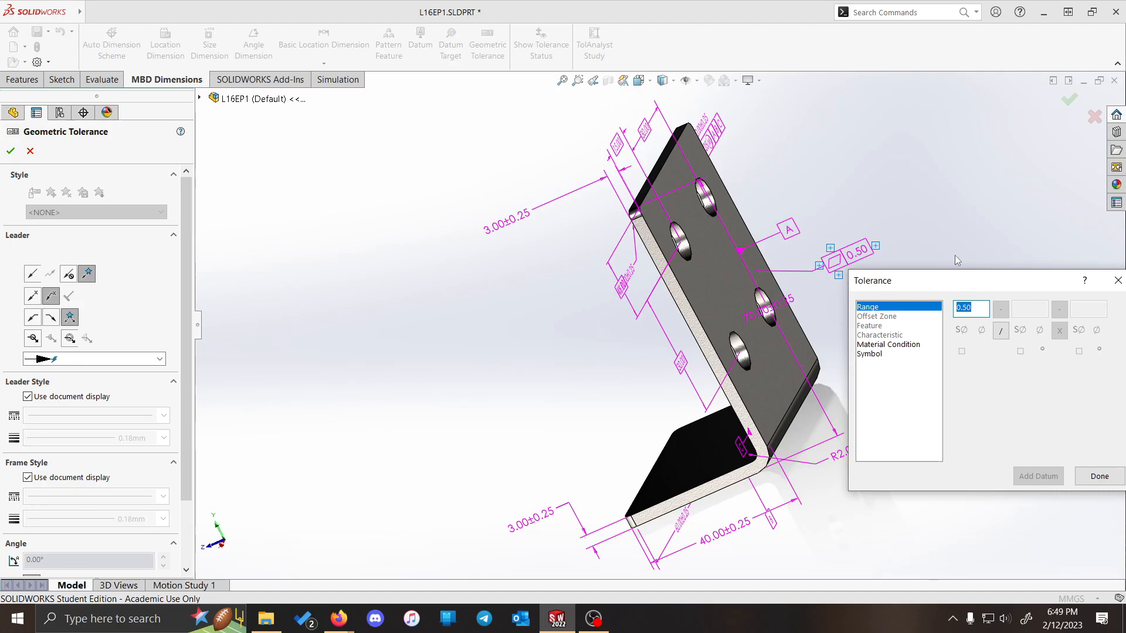
text(0.1)
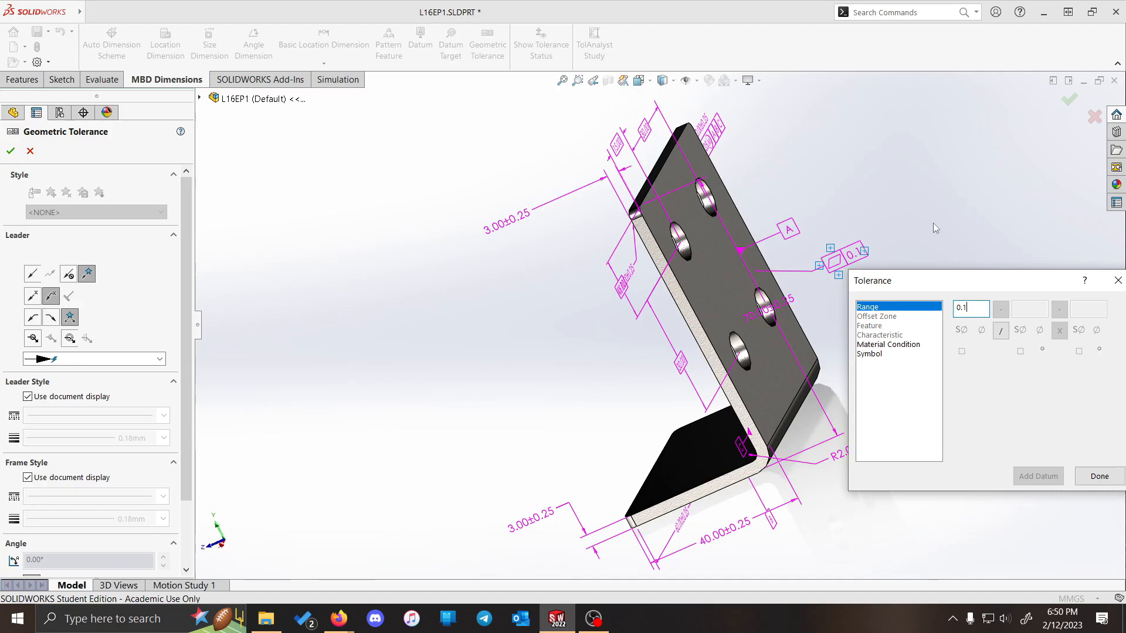
click(1099, 476)
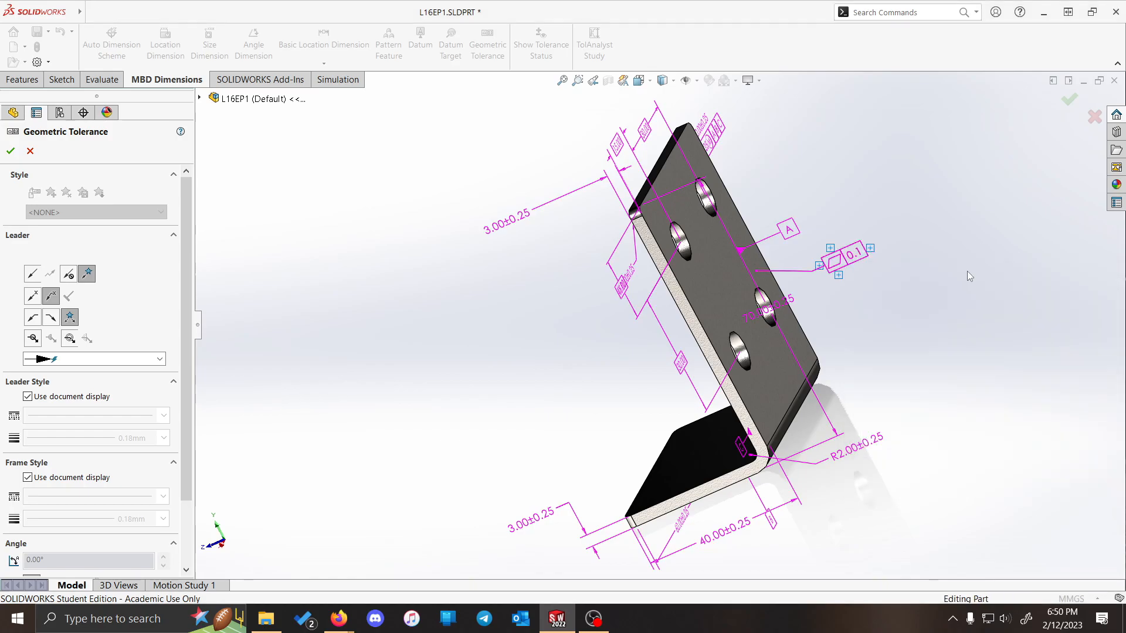
key(Escape)
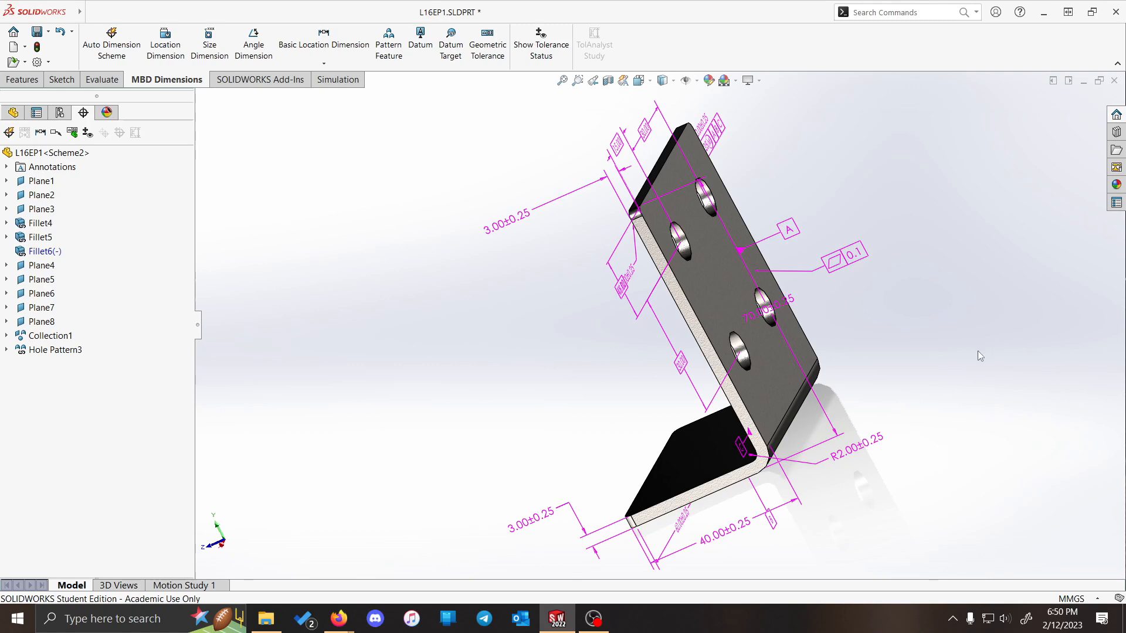
- Place a perpendicularity tolerance of 0.1 on the underside of the base, with its frame beside the bend
middle_drag(916, 359, 850, 296)
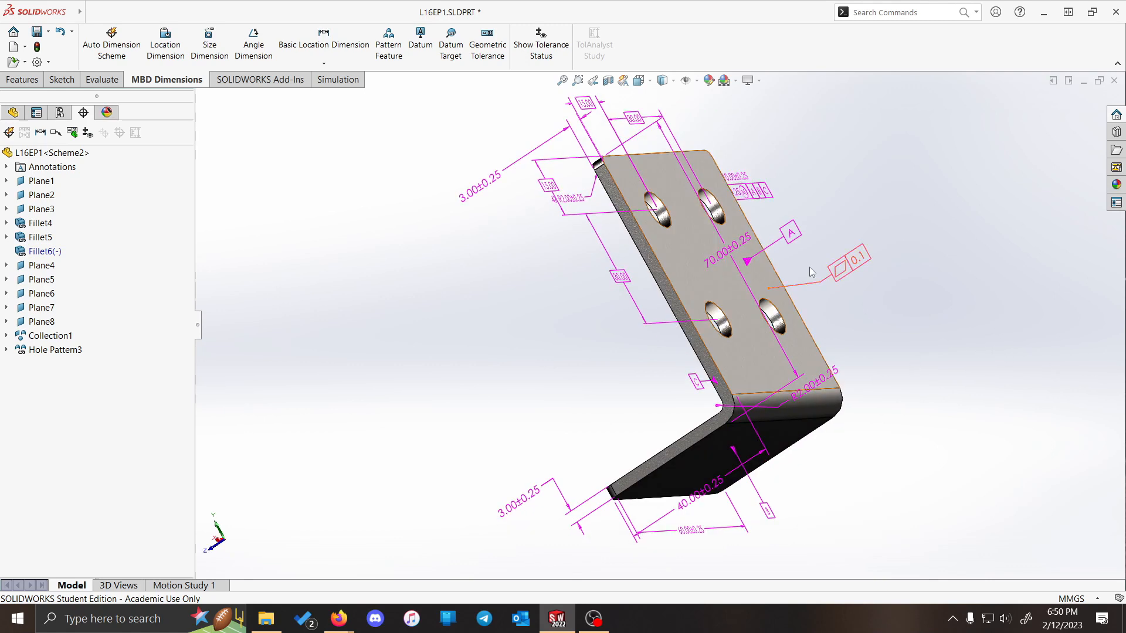
click(480, 45)
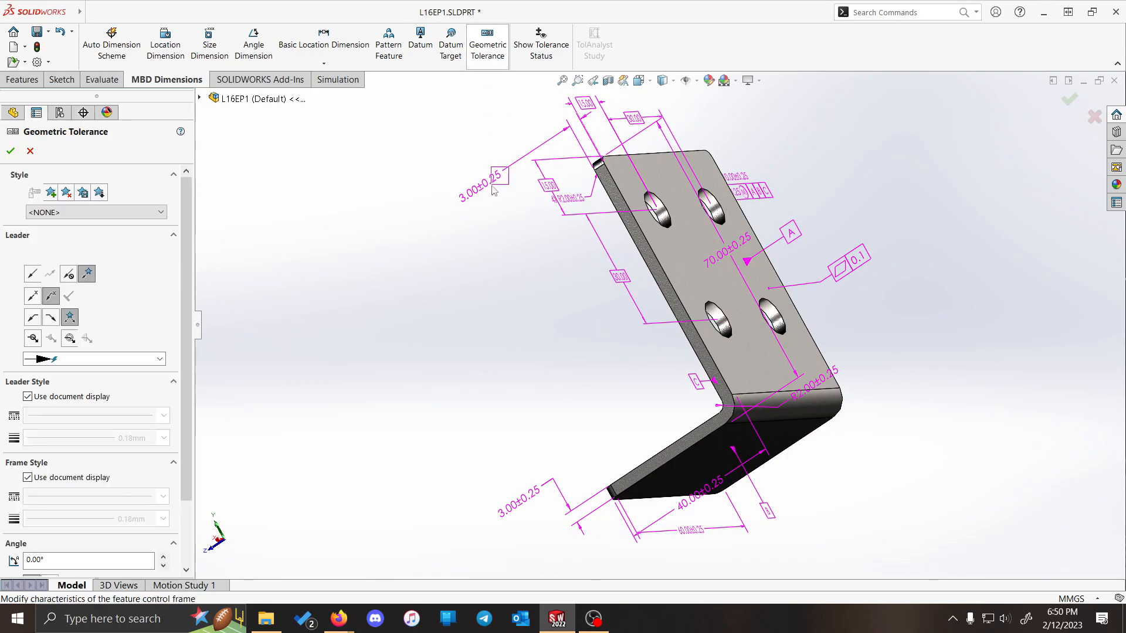
click(790, 433)
click(907, 448)
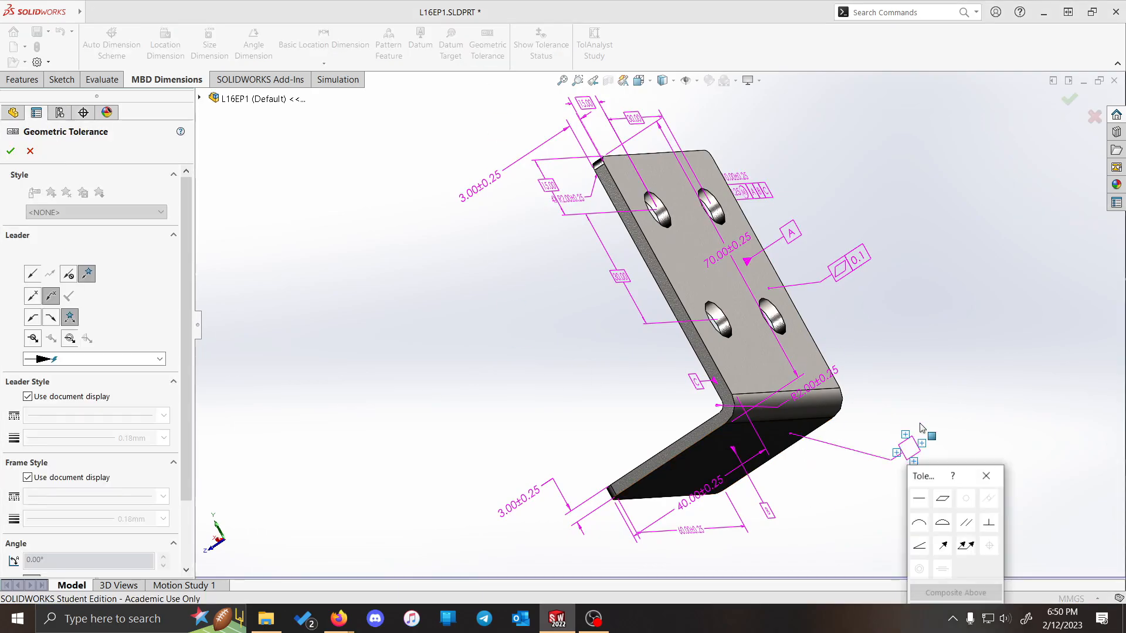
click(989, 522)
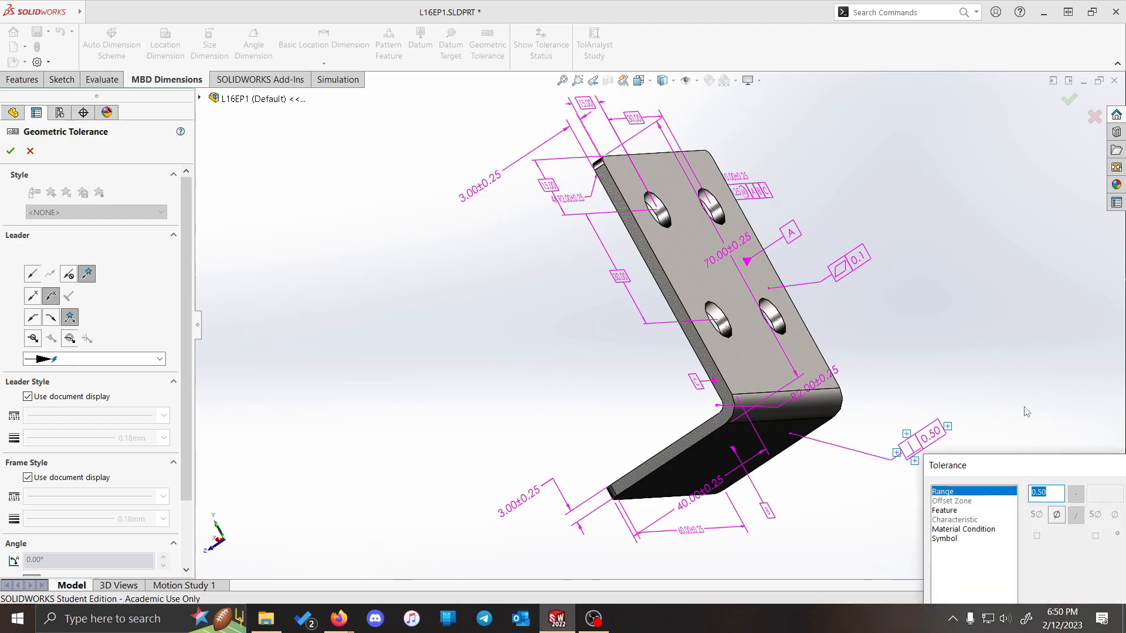
text(0.1)
drag(1052, 474, 871, 310)
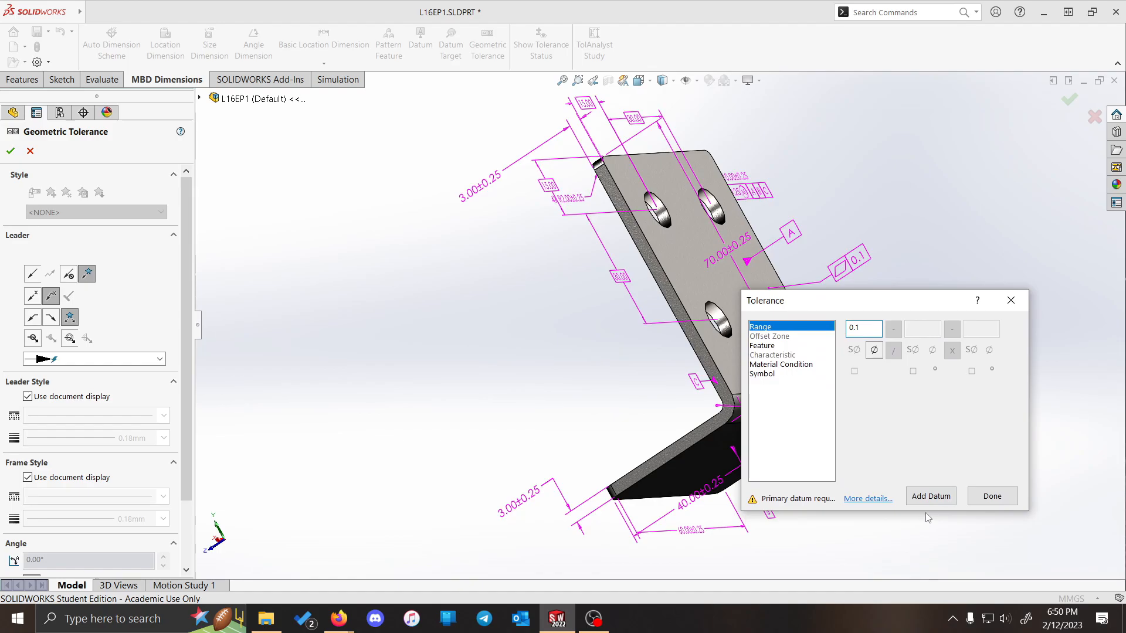
- Reference datum A in the base underside's perpendicularity tolerance and finish the frame
click(931, 497)
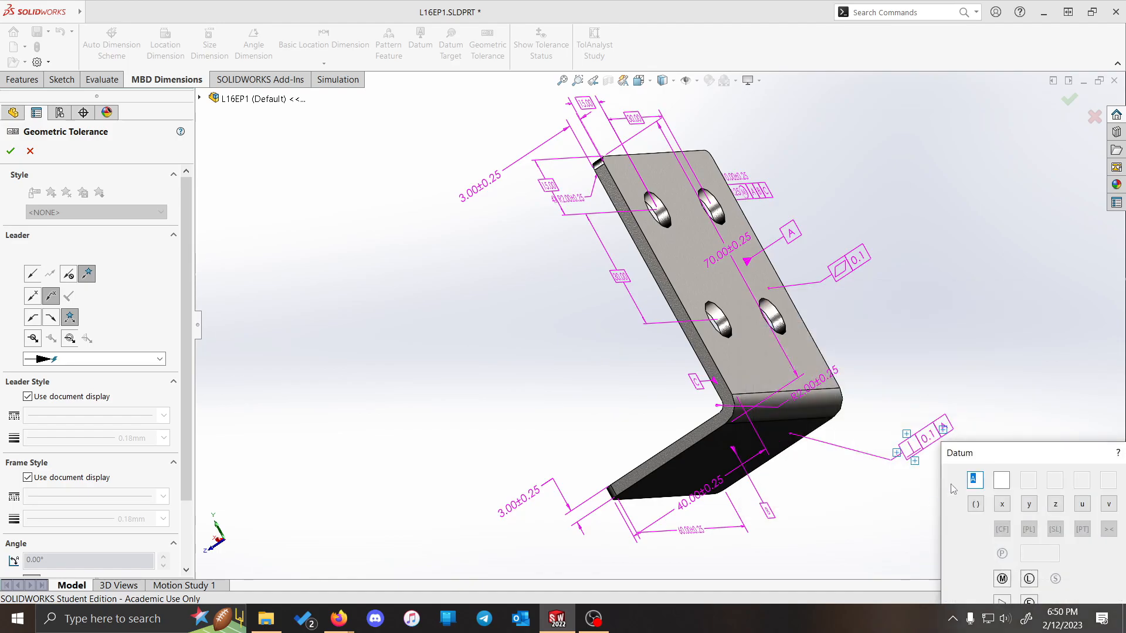
drag(997, 452, 878, 307)
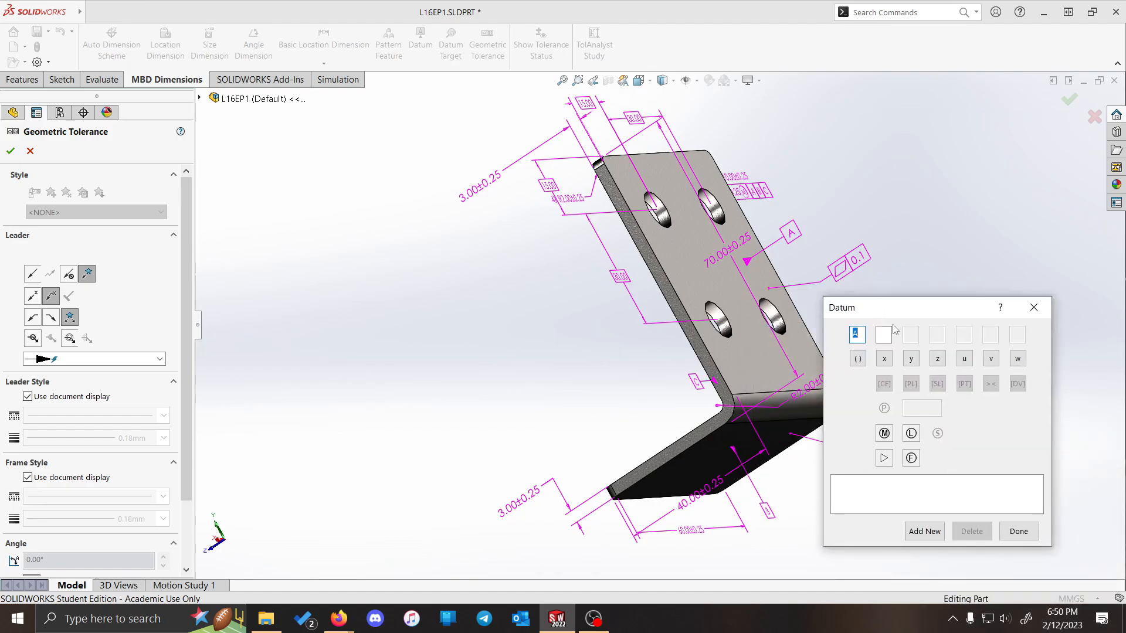
click(1015, 530)
click(981, 522)
- Place a perpendicularity tolerance of 0.1 on the L-shaped side face, with its frame out beside the upright plate
middle_drag(901, 283, 966, 290)
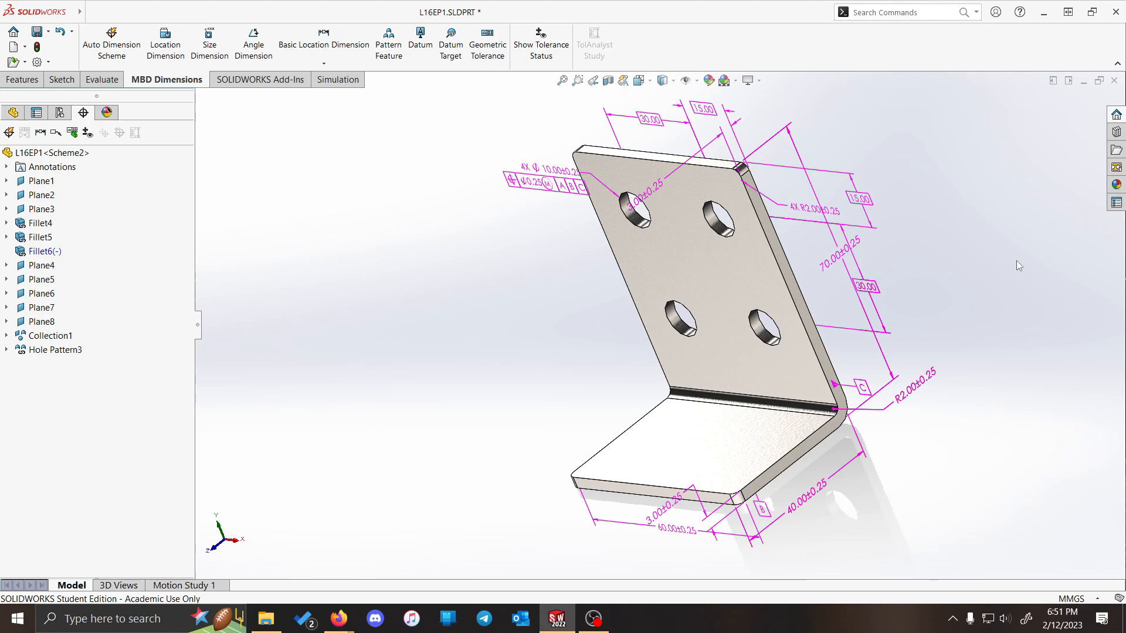
click(491, 41)
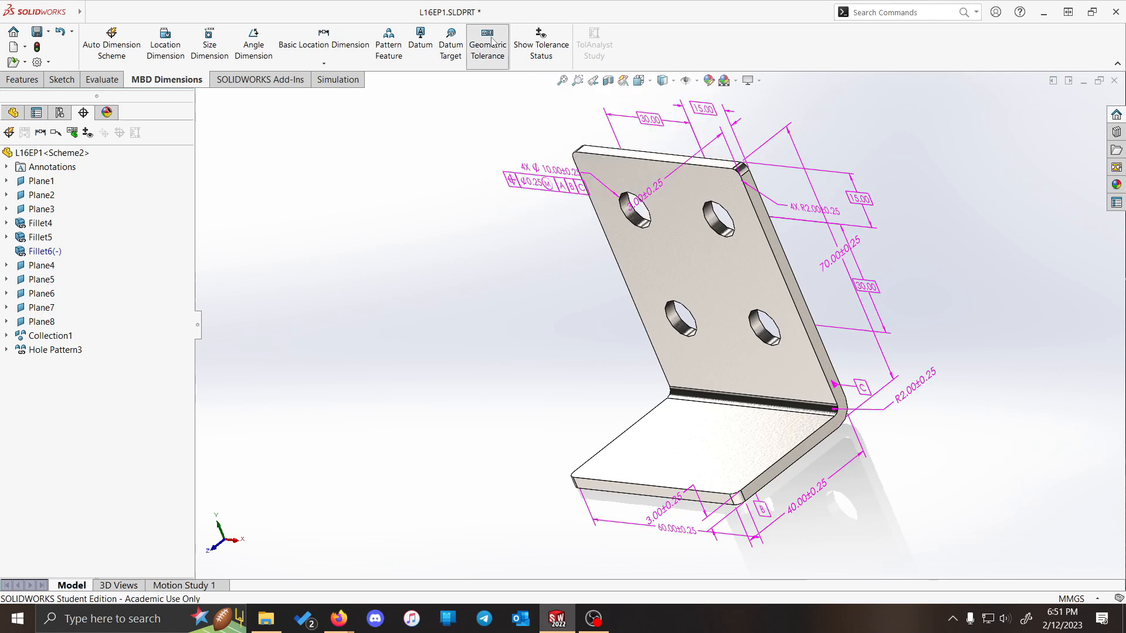
click(814, 331)
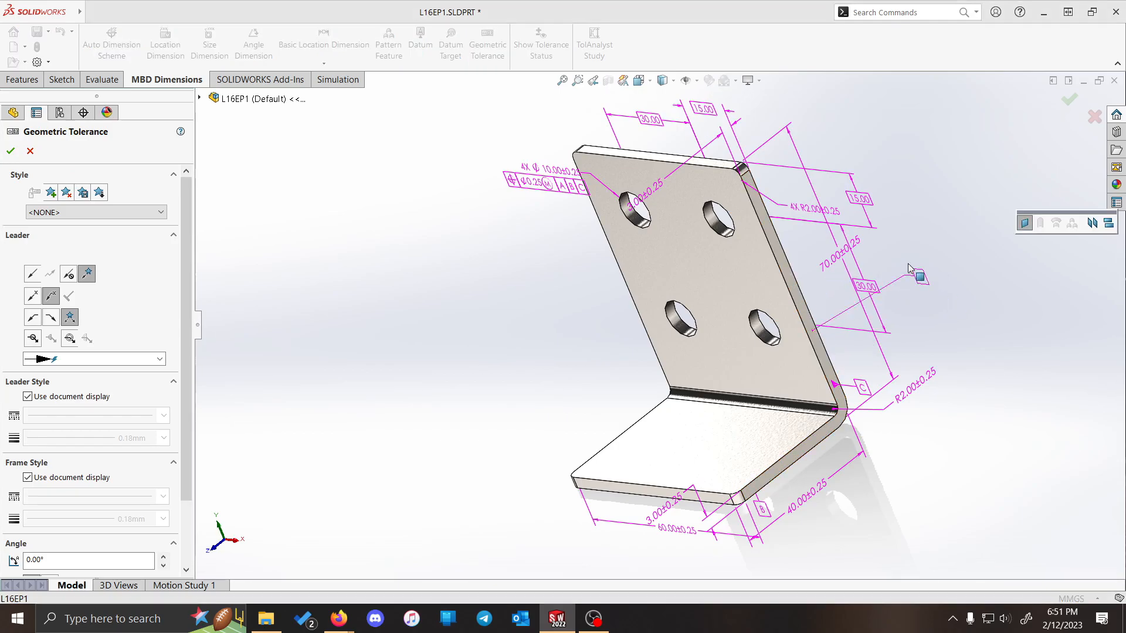
click(922, 305)
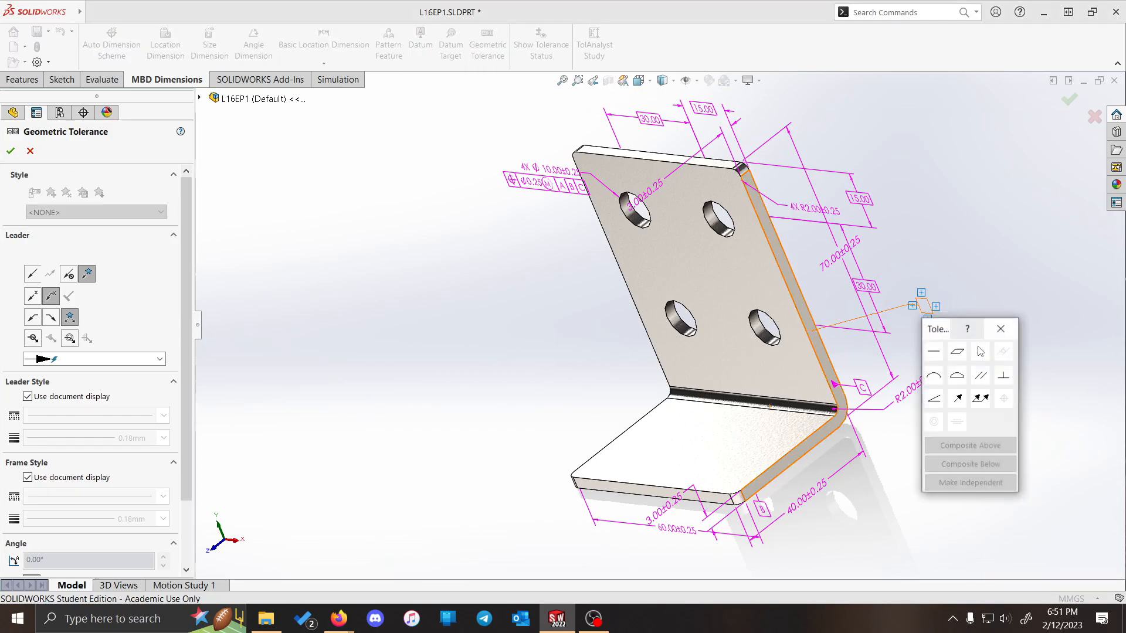
click(1004, 376)
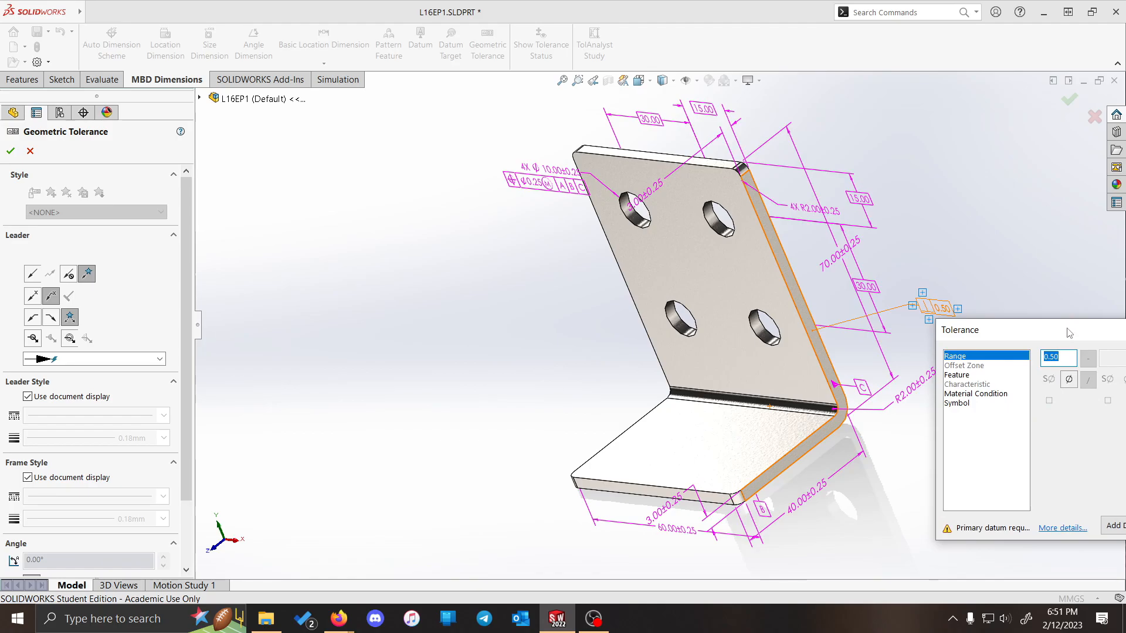
text(0.1)
drag(1088, 339, 931, 309)
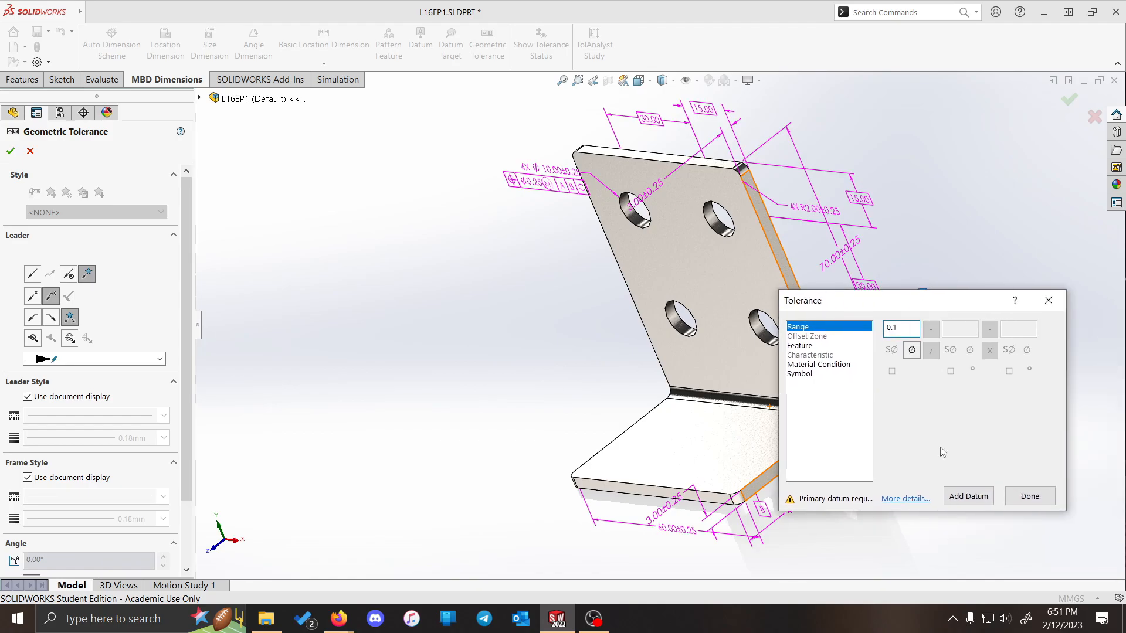
- Reference datums A and B in the L-shaped side face's perpendicularity tolerance and finish the frame
click(967, 496)
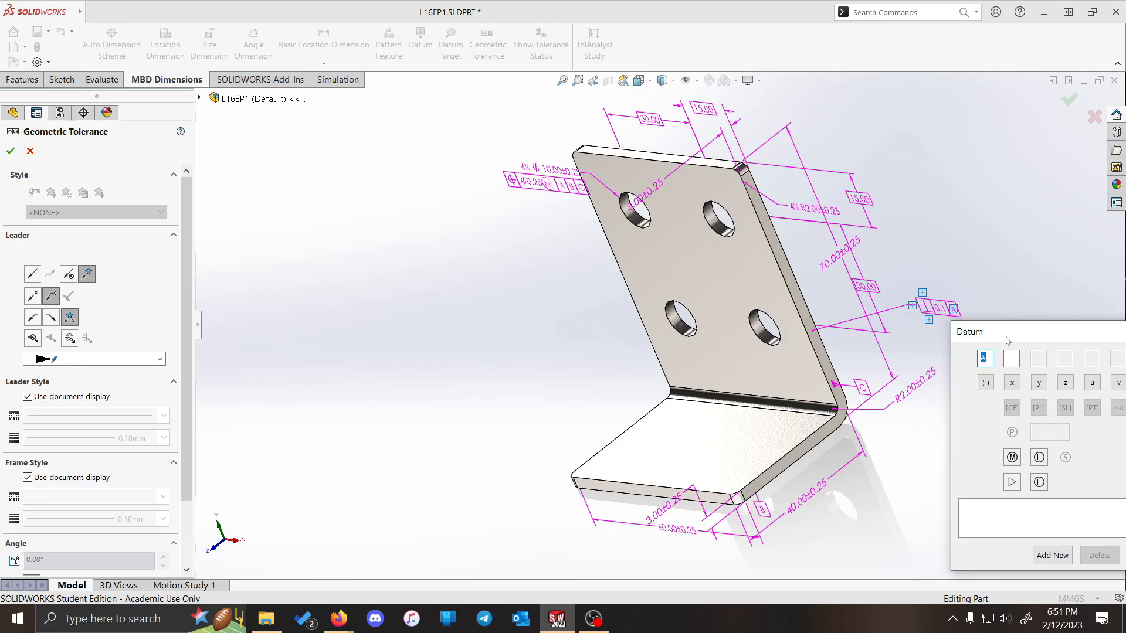
click(937, 493)
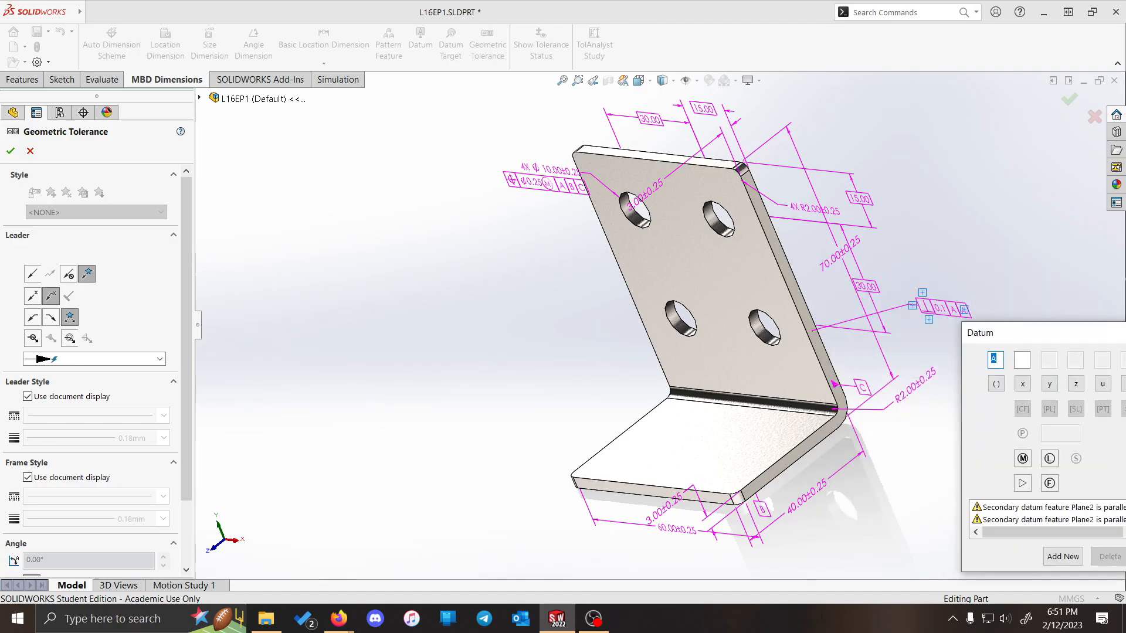
text(B)
drag(1046, 329, 925, 247)
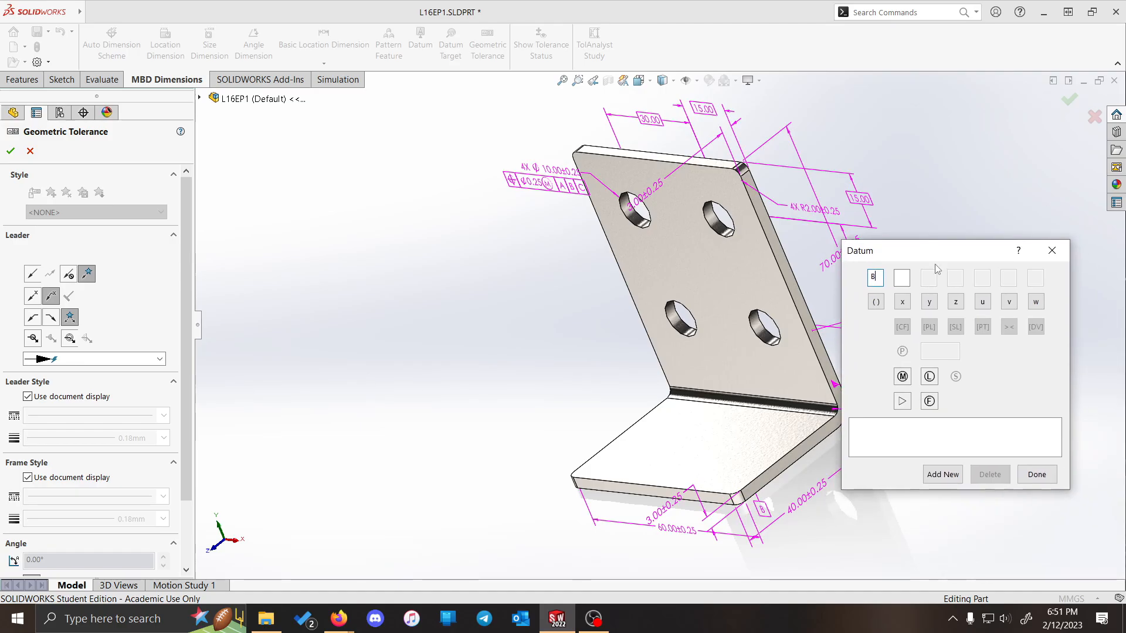
click(1036, 475)
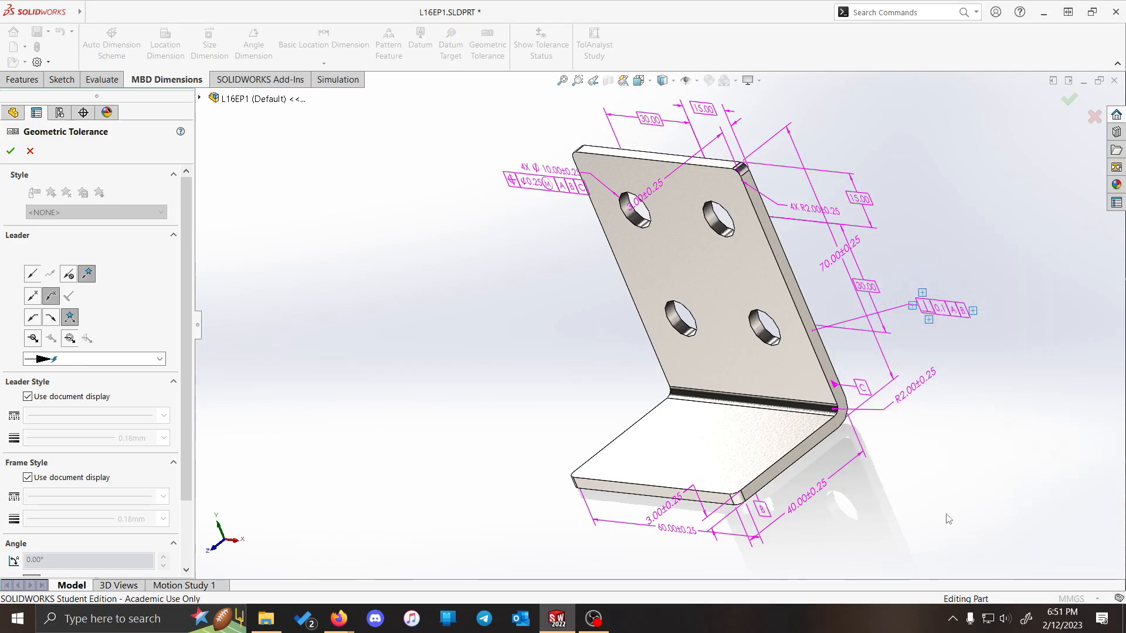
click(996, 429)
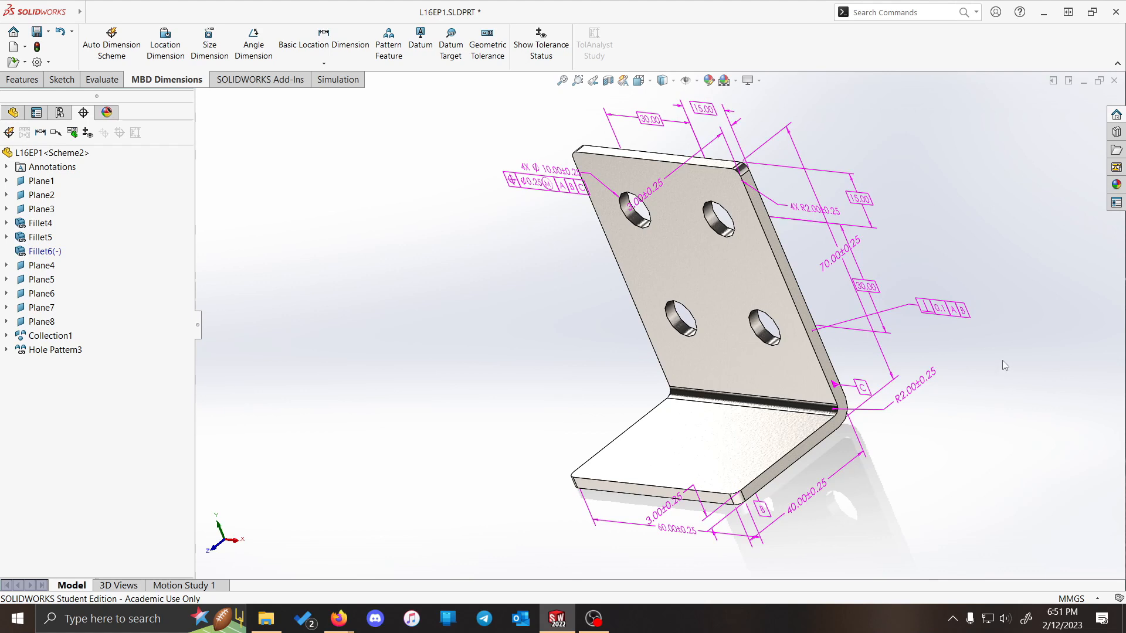
- Open the datum reference settings of the side face's perpendicularity tolerance
click(945, 308)
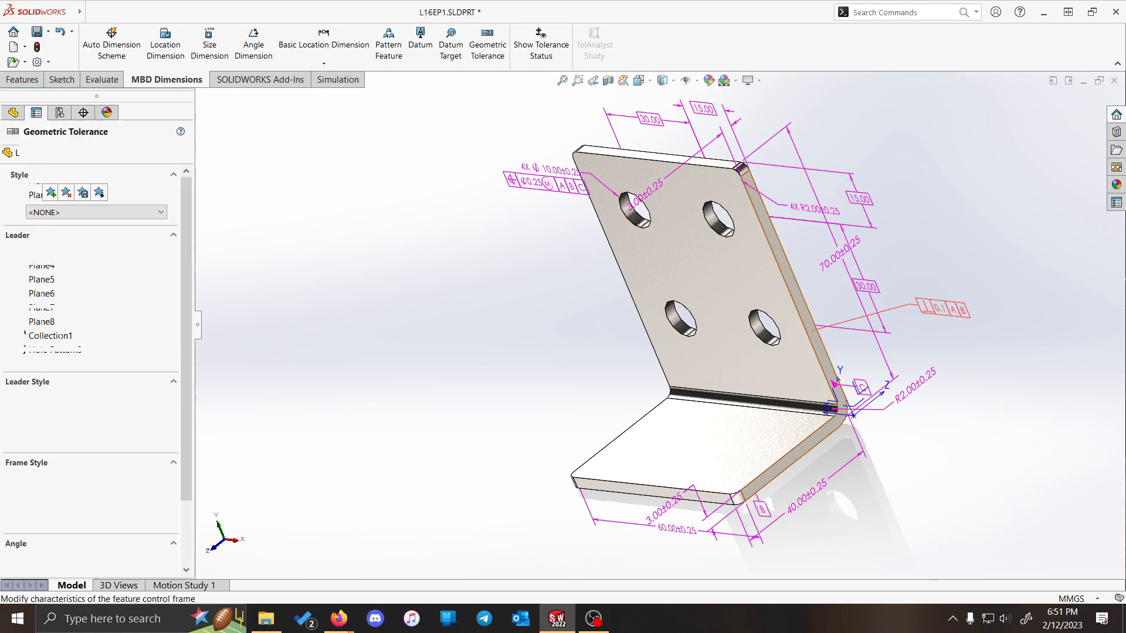
click(957, 315)
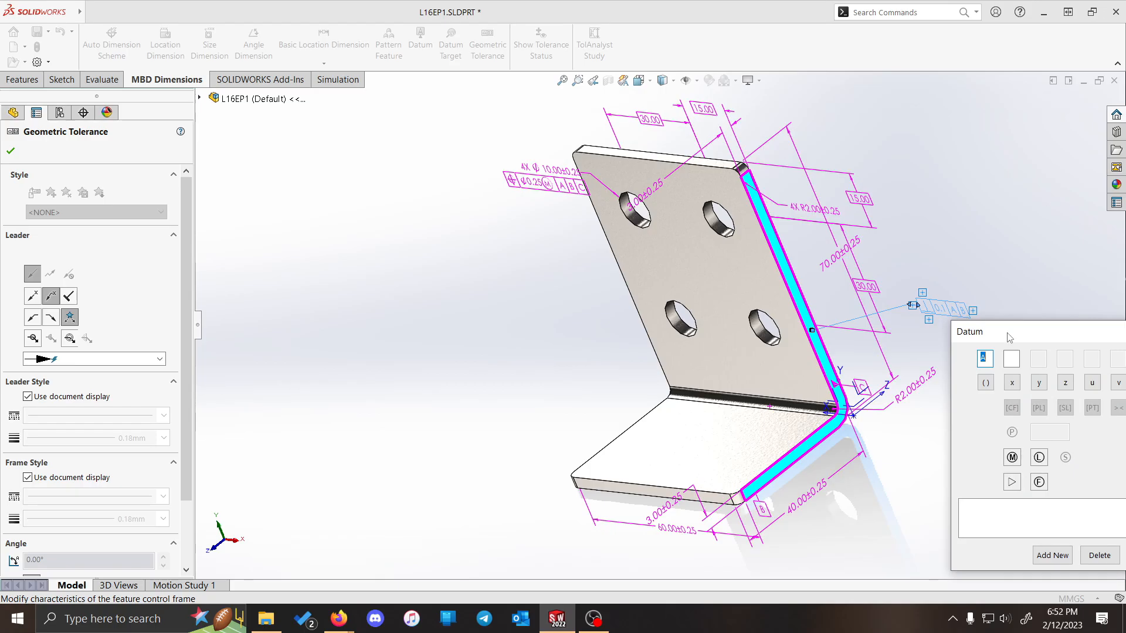
click(957, 318)
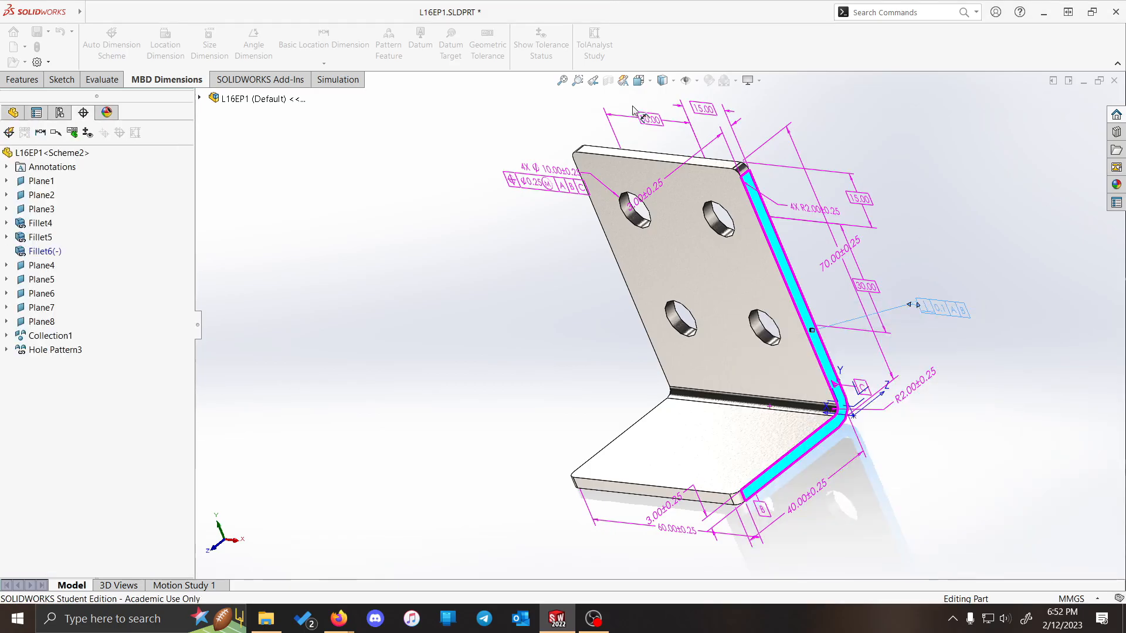
- Turn on the tolerance status display for the bracket
click(542, 45)
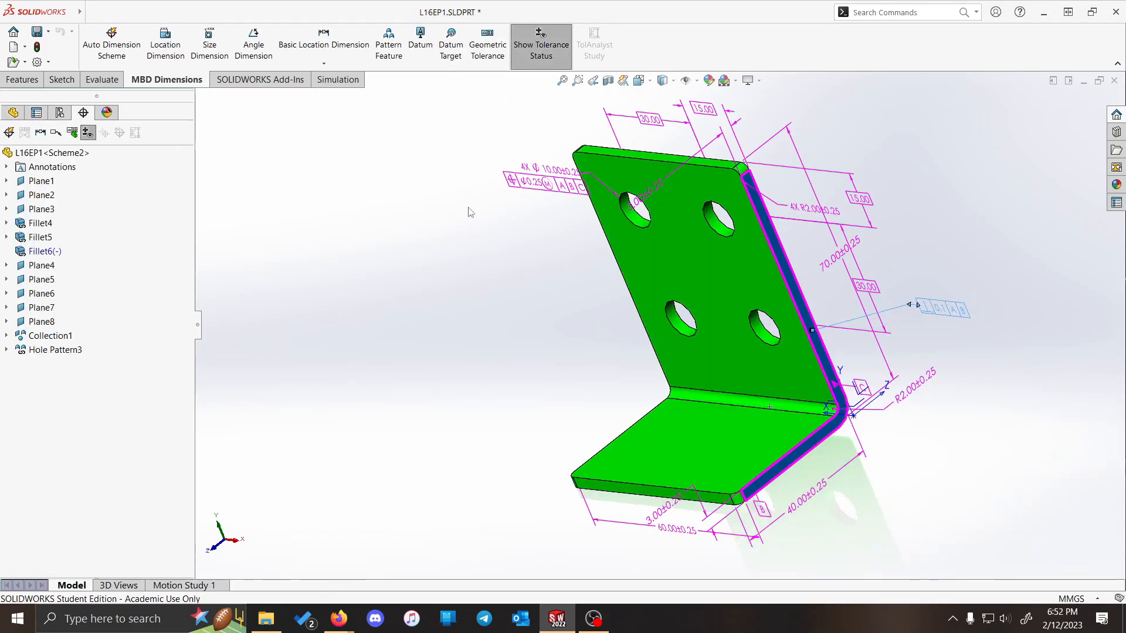
mouse_move(860, 464)
middle_down()
mouse_move(915, 390)
mouse_move(863, 470)
middle_up()
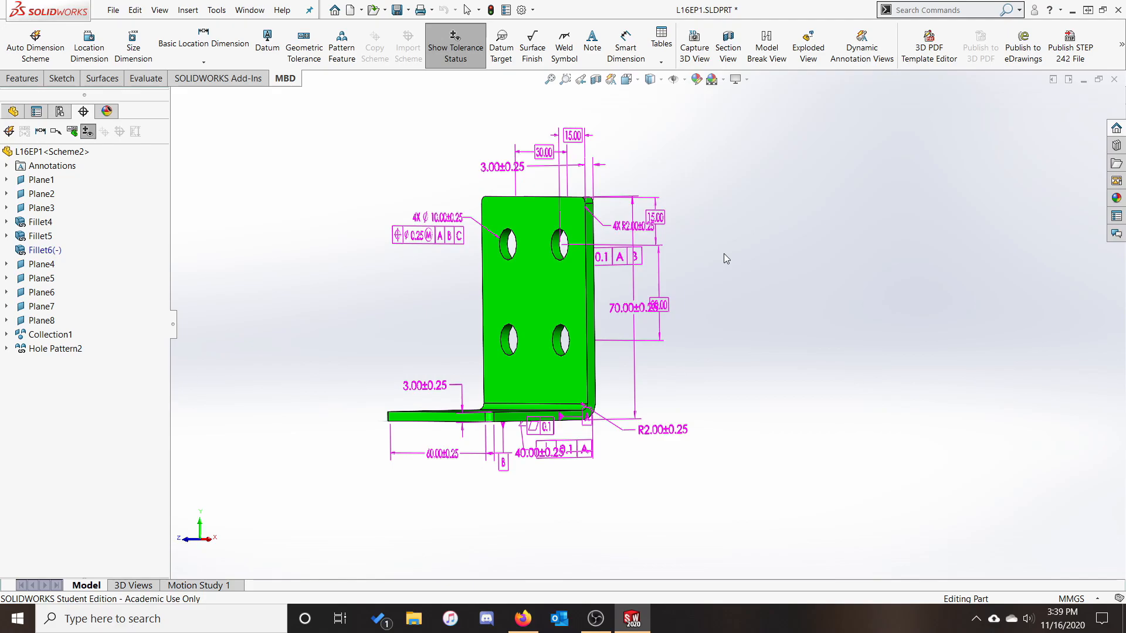
- Move the 4X R2.00 fillet callout above the 15.00 vertical dimension, clear of the upright plate's upper corner
middle_drag(672, 262, 705, 282)
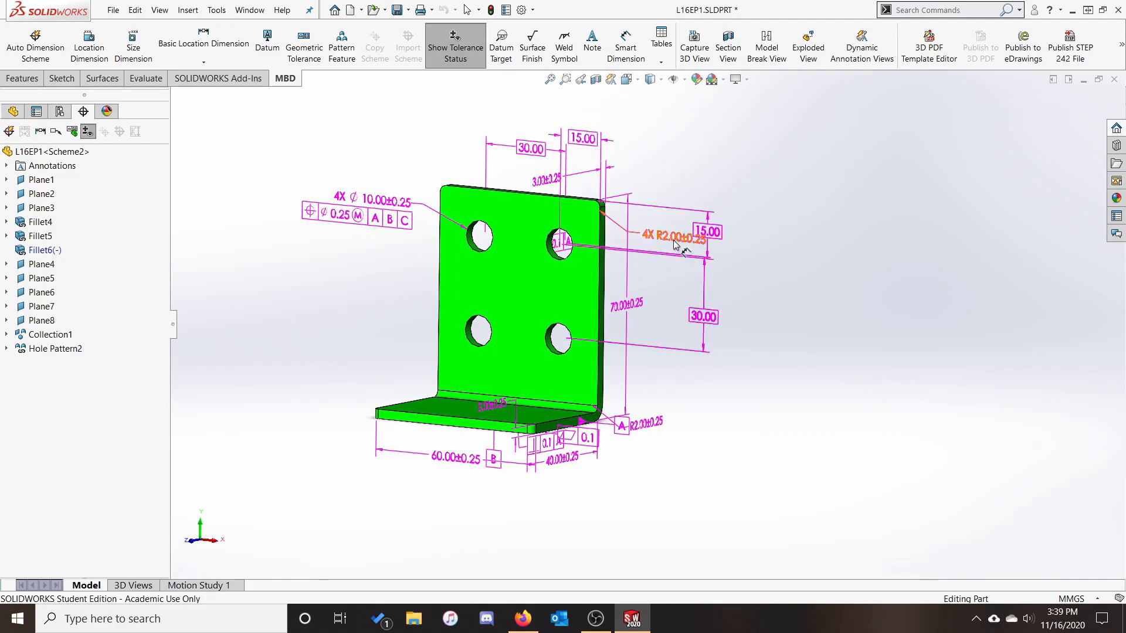
drag(680, 236, 698, 178)
middle_drag(698, 179, 593, 416)
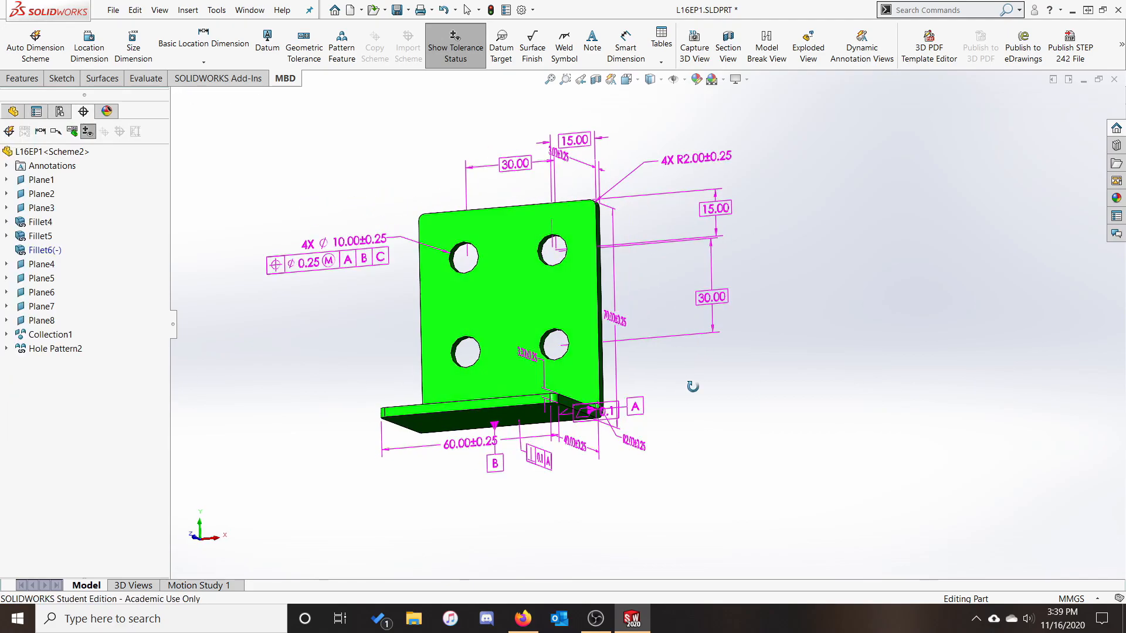
- Review the tolerance type options for the bracket's 60 mm width dimension in the front view
key(ctrl+1)
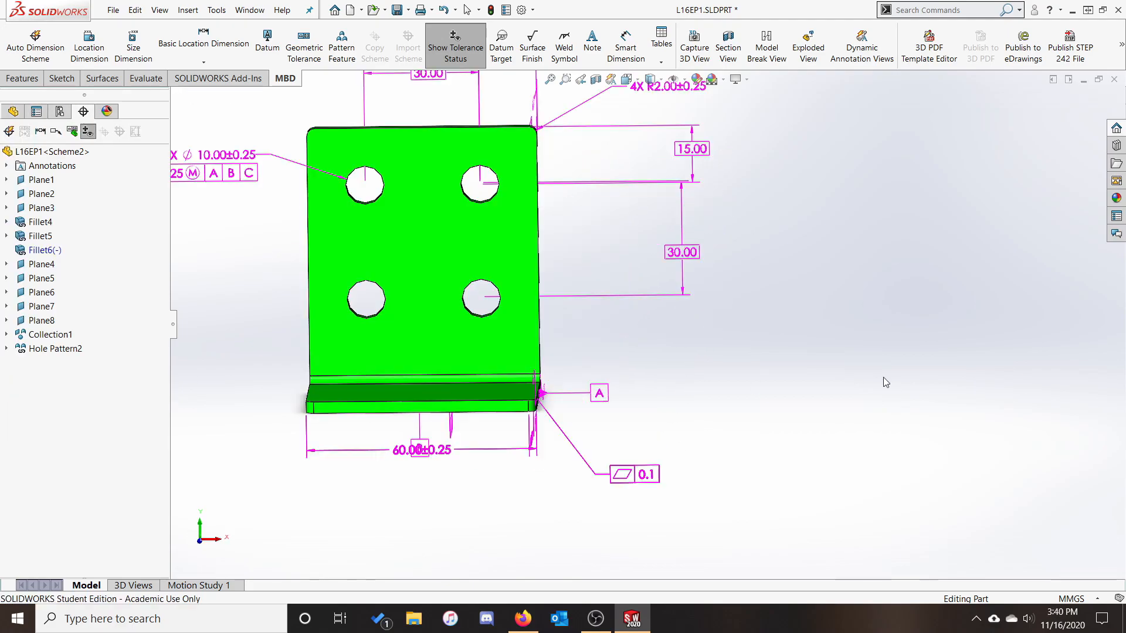
click(450, 454)
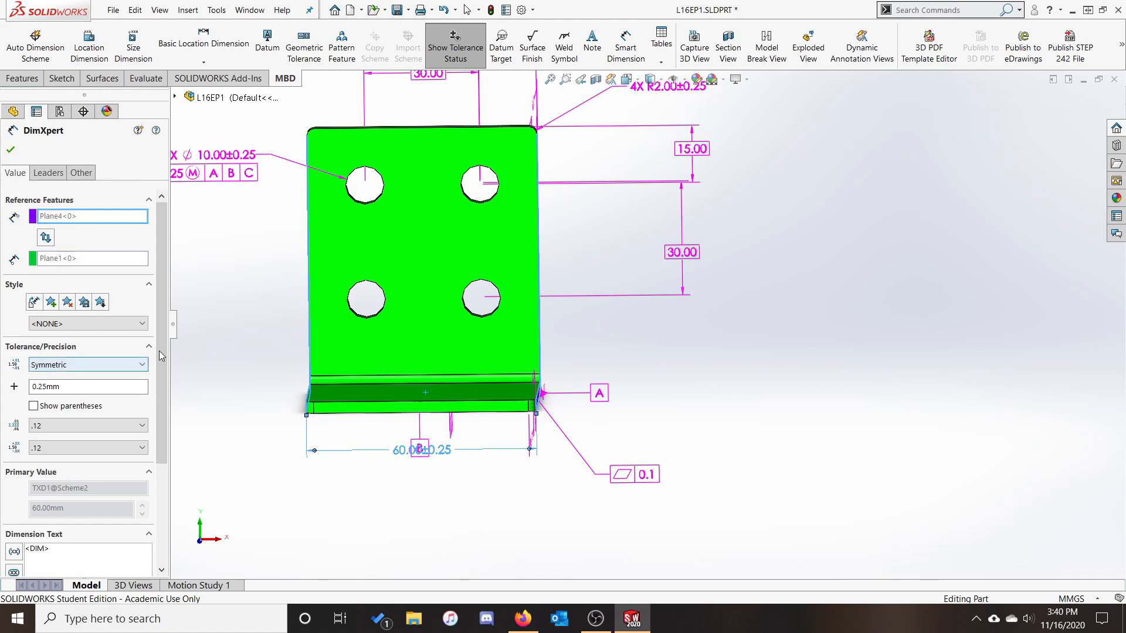
click(138, 366)
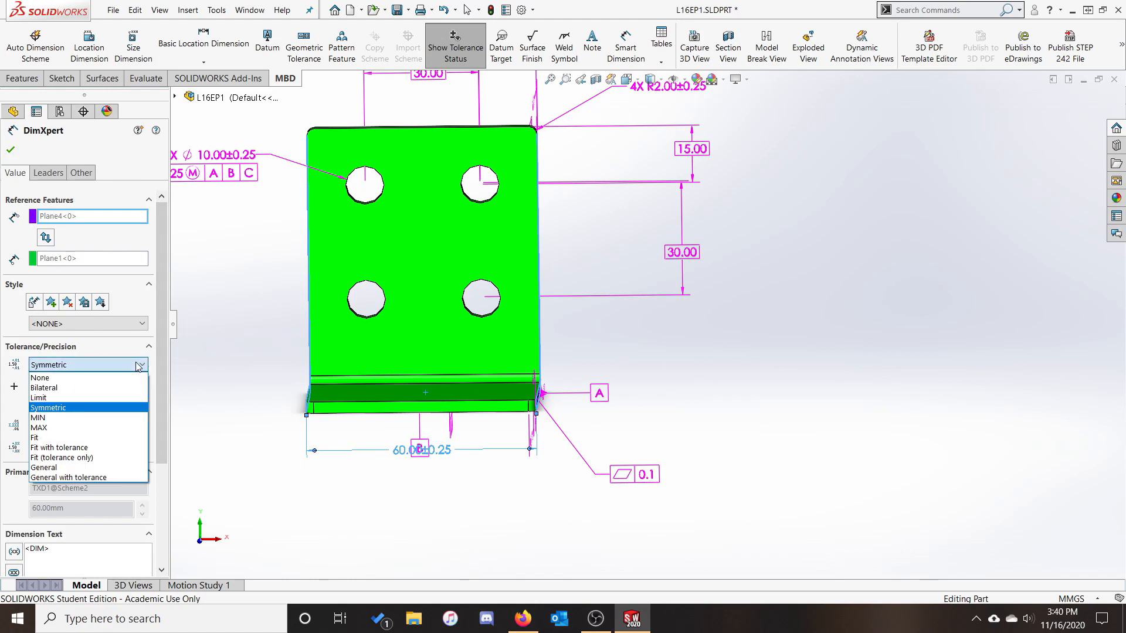
click(130, 366)
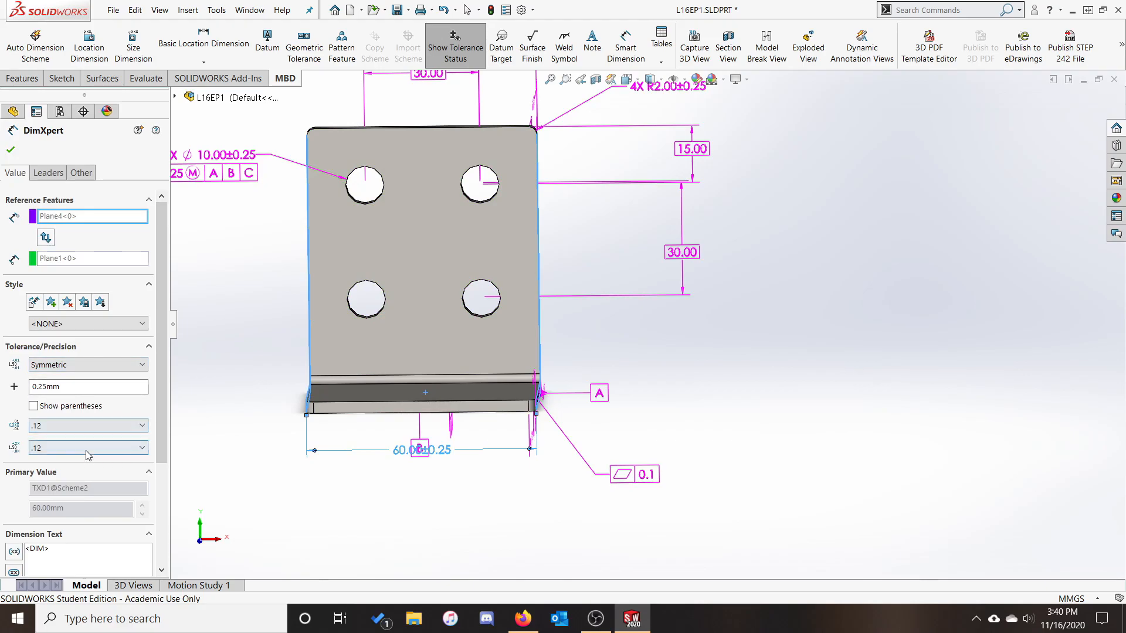
click(733, 416)
- Assign the base underside's perpendicularity tolerance to the *Front annotation view and place its frame below the base
mouse_move(675, 370)
middle_down()
mouse_move(655, 306)
mouse_move(666, 319)
middle_up()
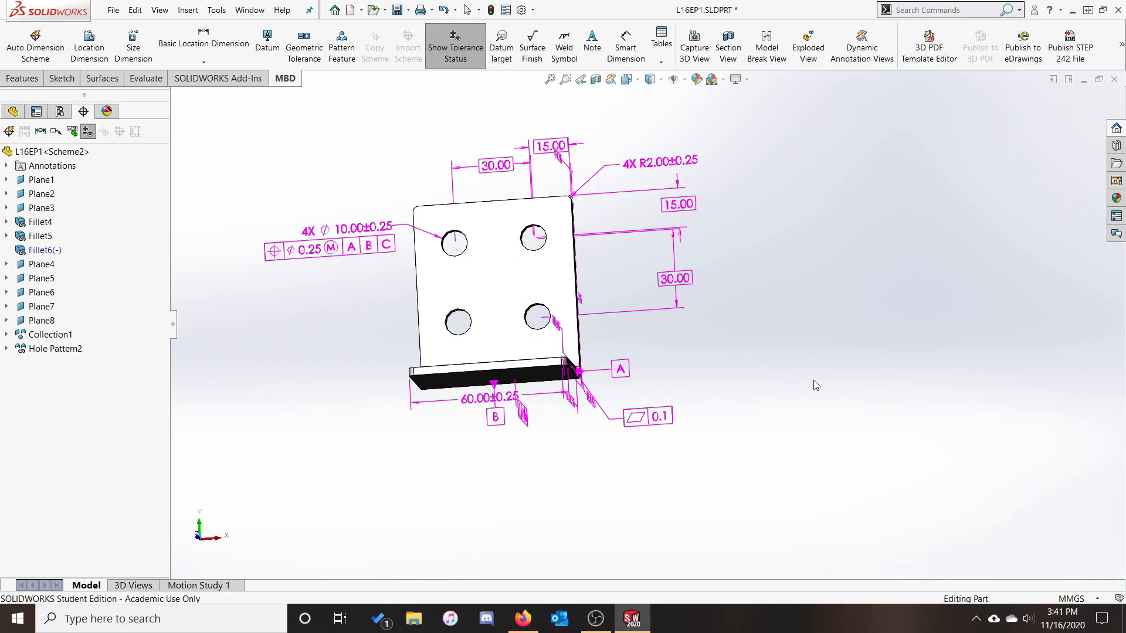
mouse_move(811, 385)
middle_down()
mouse_move(792, 402)
mouse_move(821, 452)
mouse_move(808, 488)
middle_up()
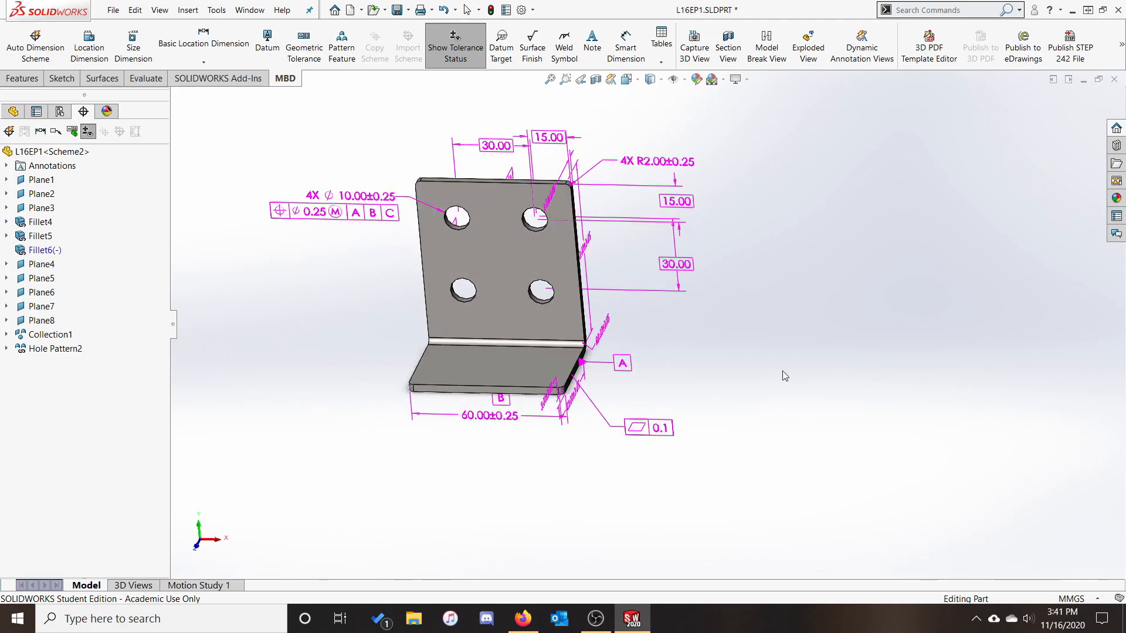
middle_drag(856, 406, 708, 480)
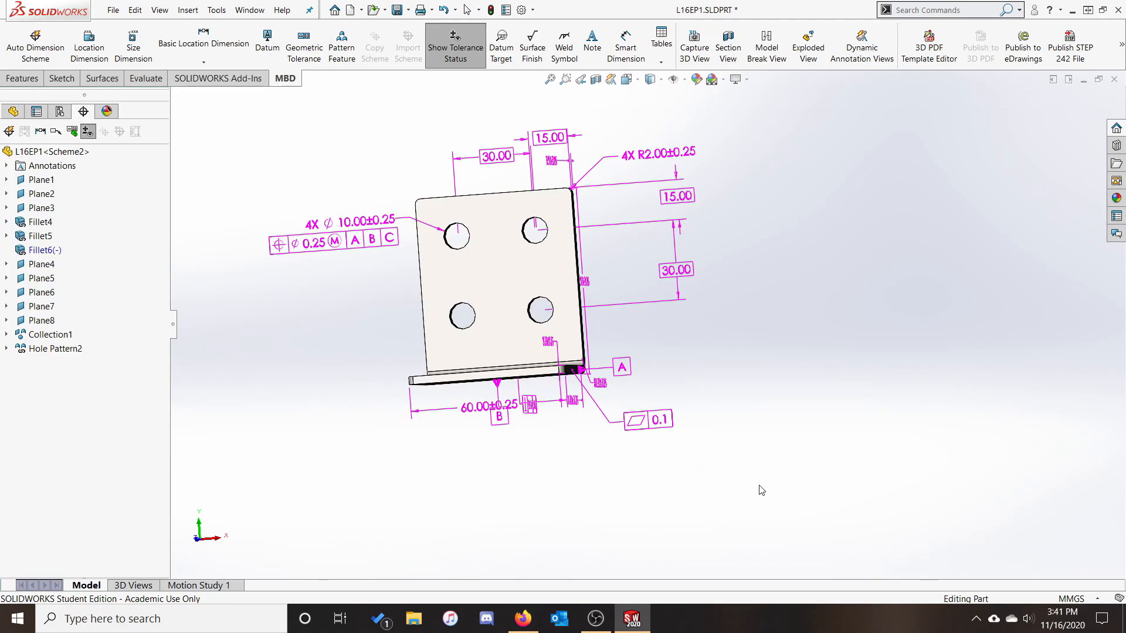
right_click(534, 414)
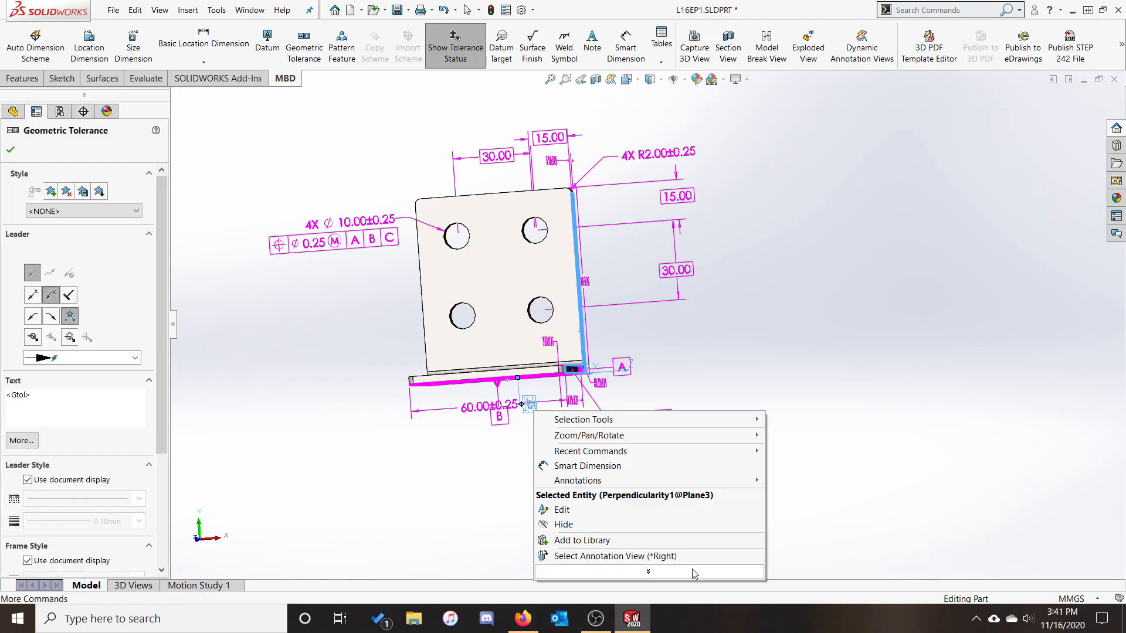
click(586, 556)
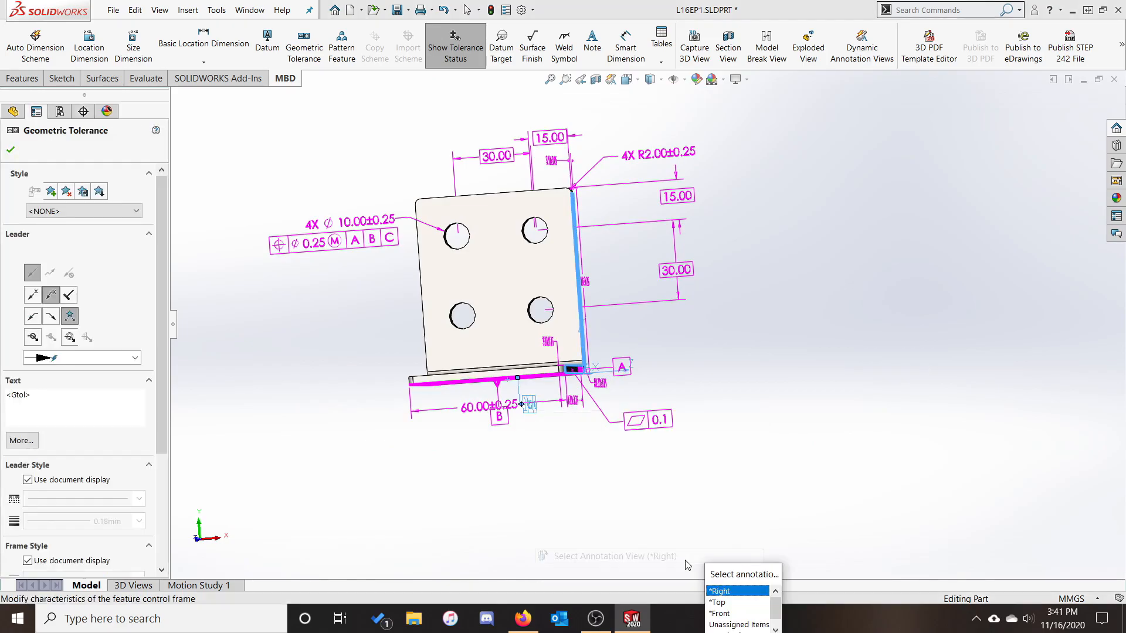
click(742, 614)
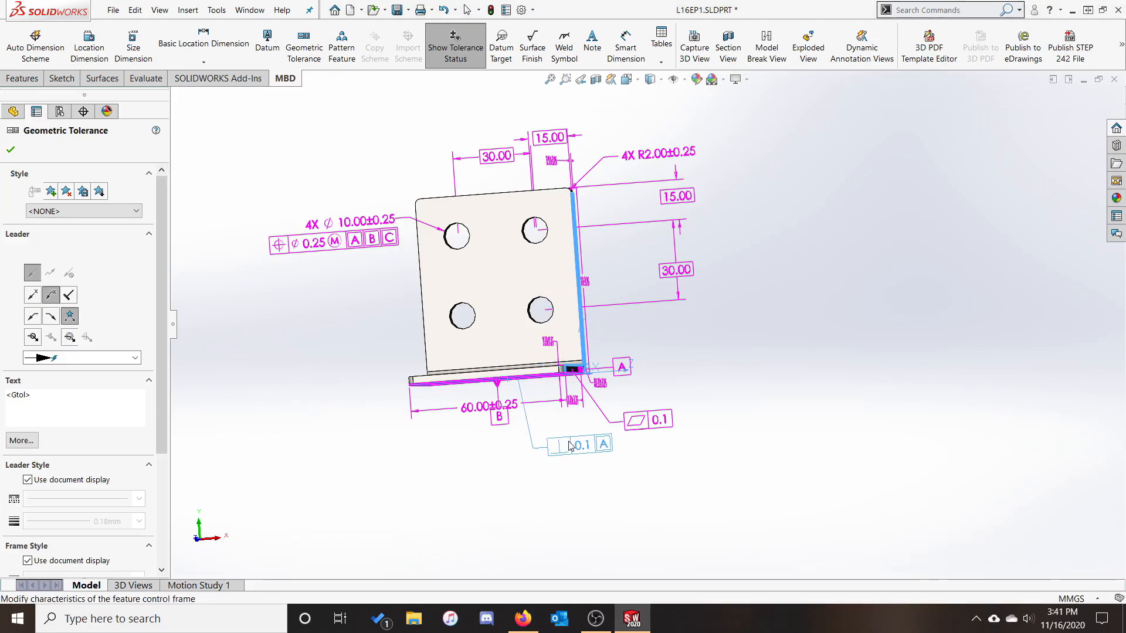
click(572, 455)
key(Escape)
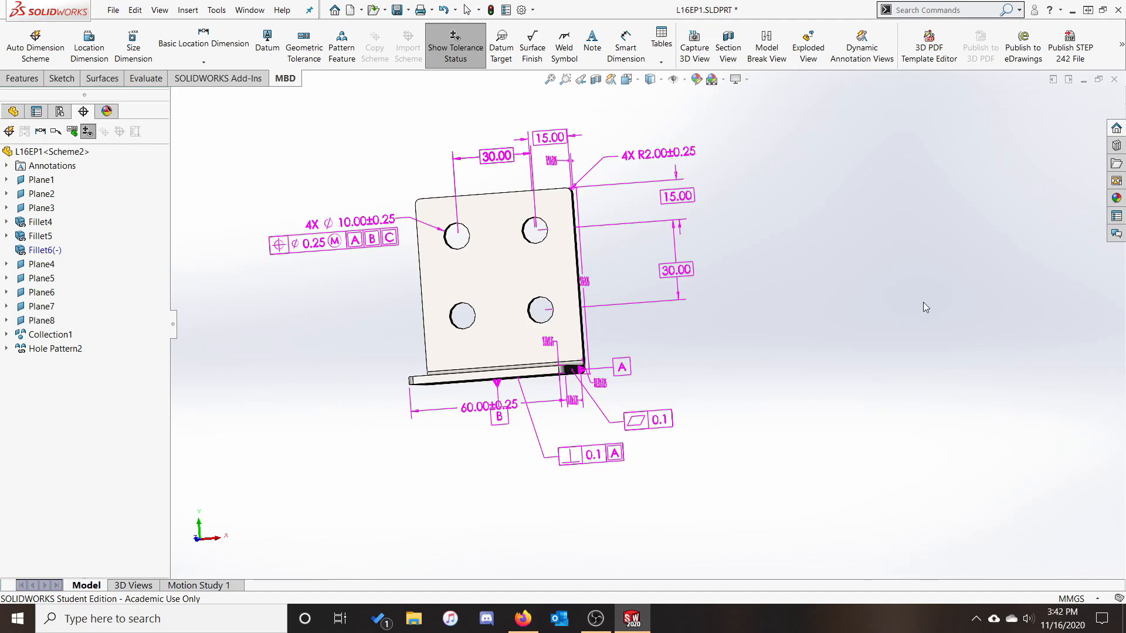
- In the front view, reposition the 60 mm width dimension below datum B, the perpendicularity frame beside datum B and the flatness frame above datum A
click(627, 79)
click(367, 385)
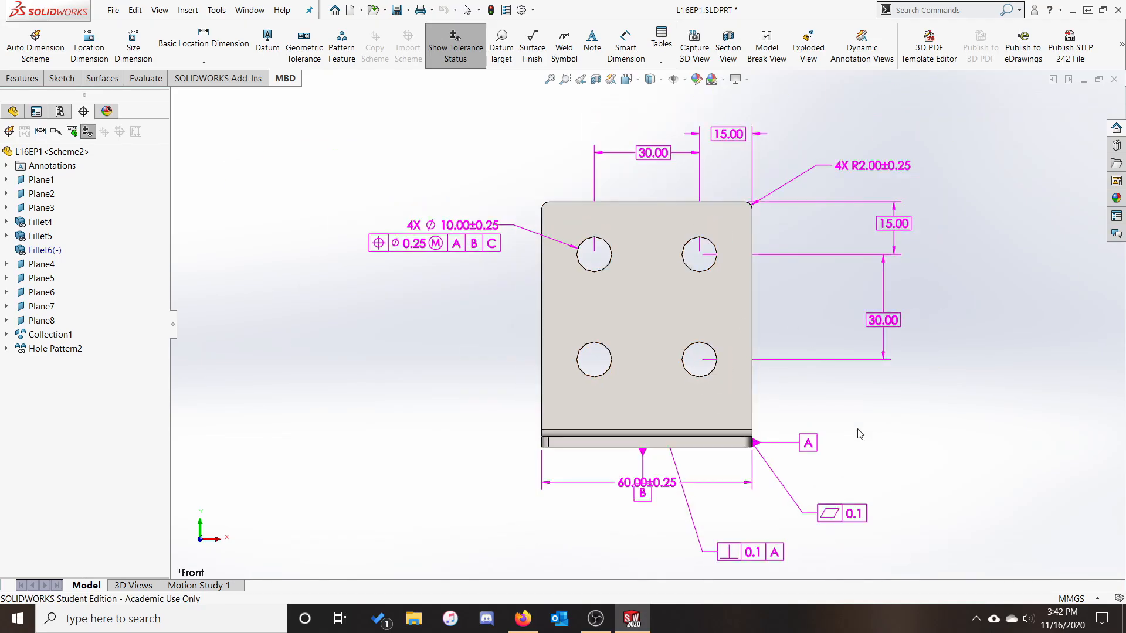
drag(663, 490, 657, 534)
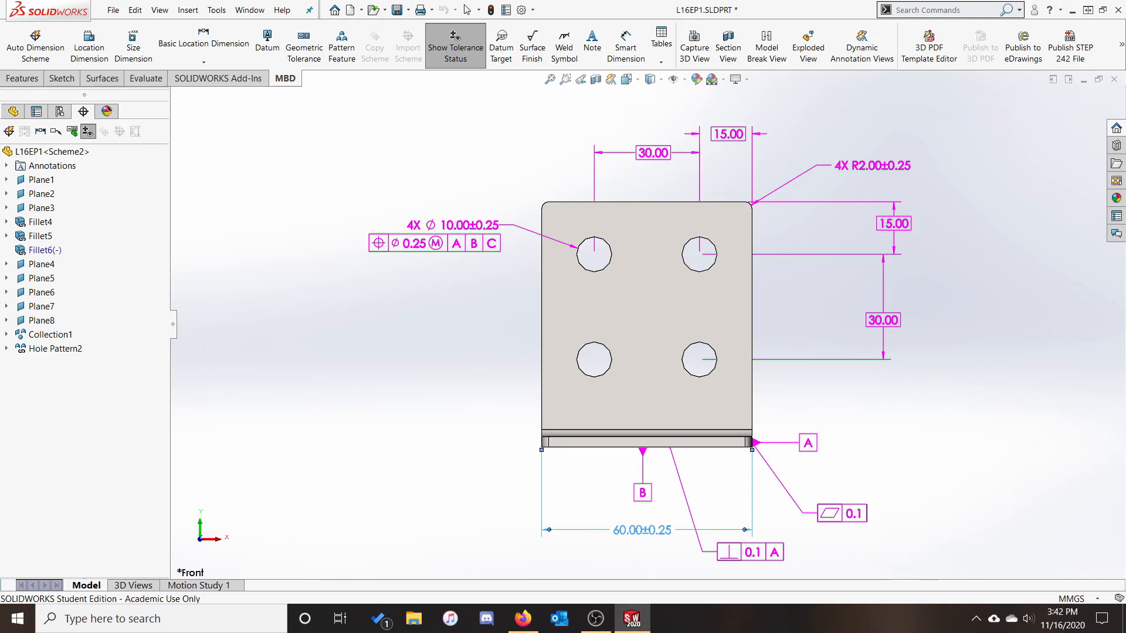
drag(743, 547, 704, 484)
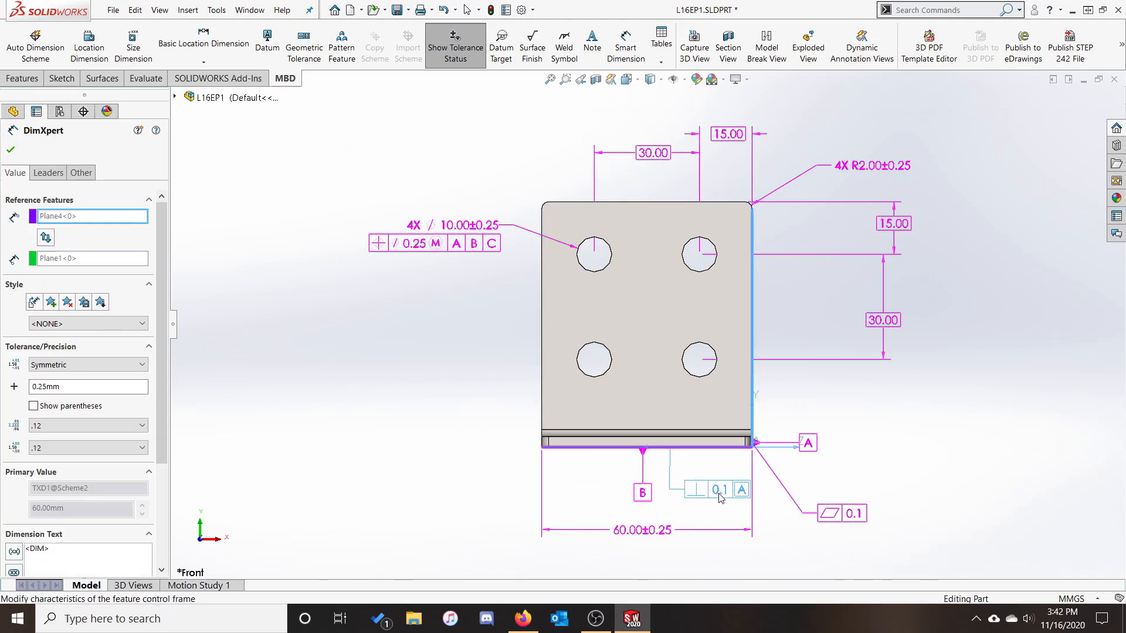
drag(836, 506, 846, 394)
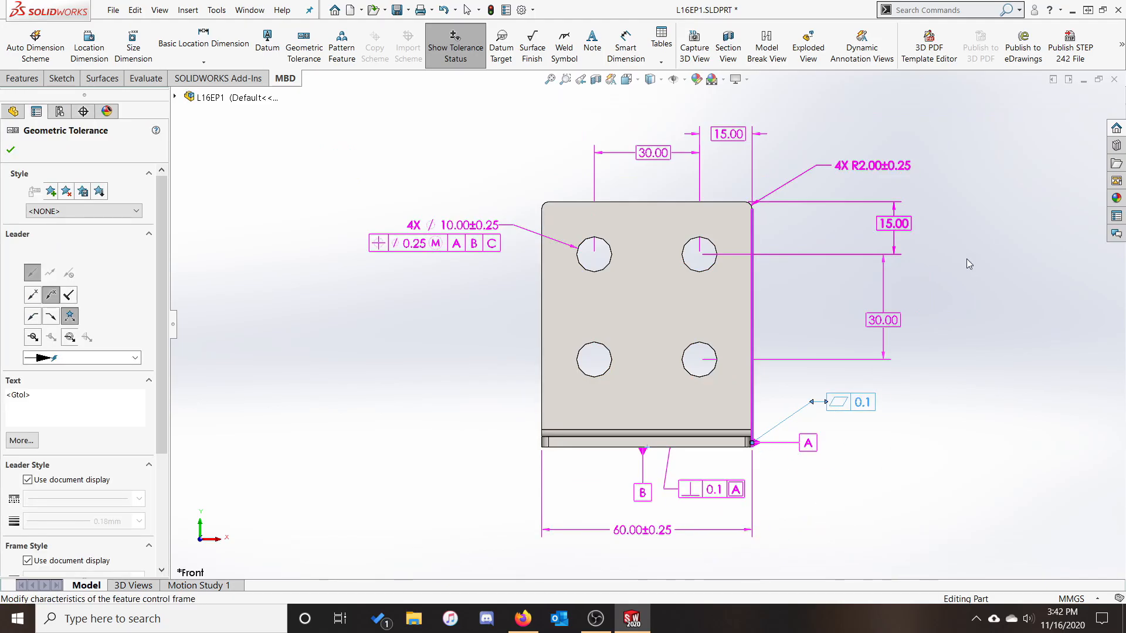
click(1005, 258)
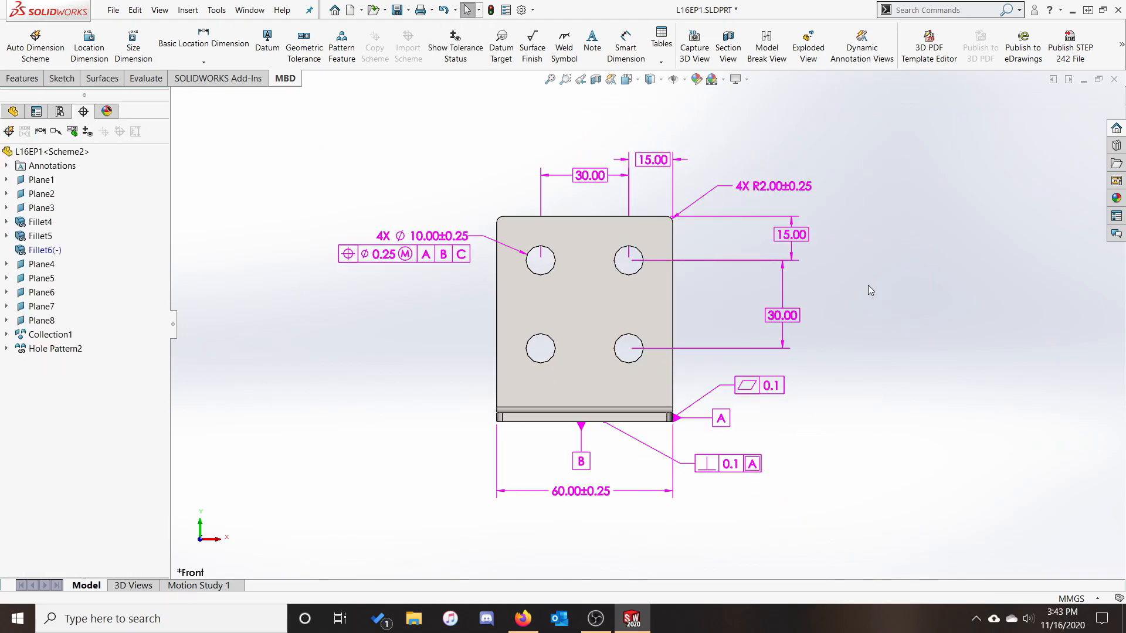
- In the right view, move the 70 mm height dimension beyond the tolerance frames and the R2.00 callout to the inside of the bend
click(626, 80)
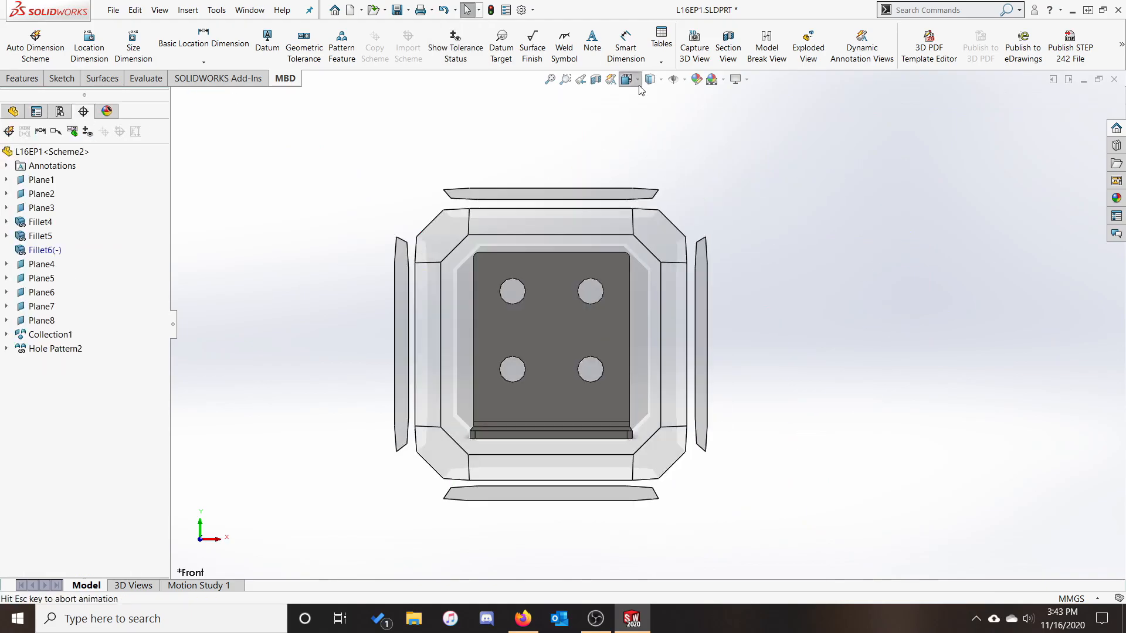
click(663, 381)
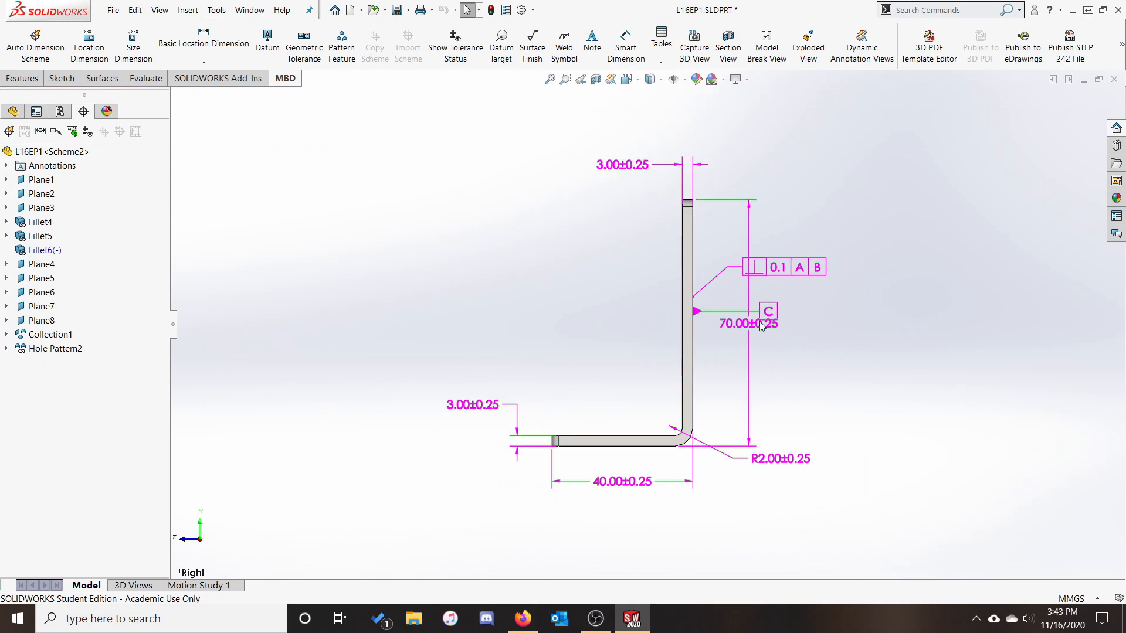
drag(759, 321, 854, 328)
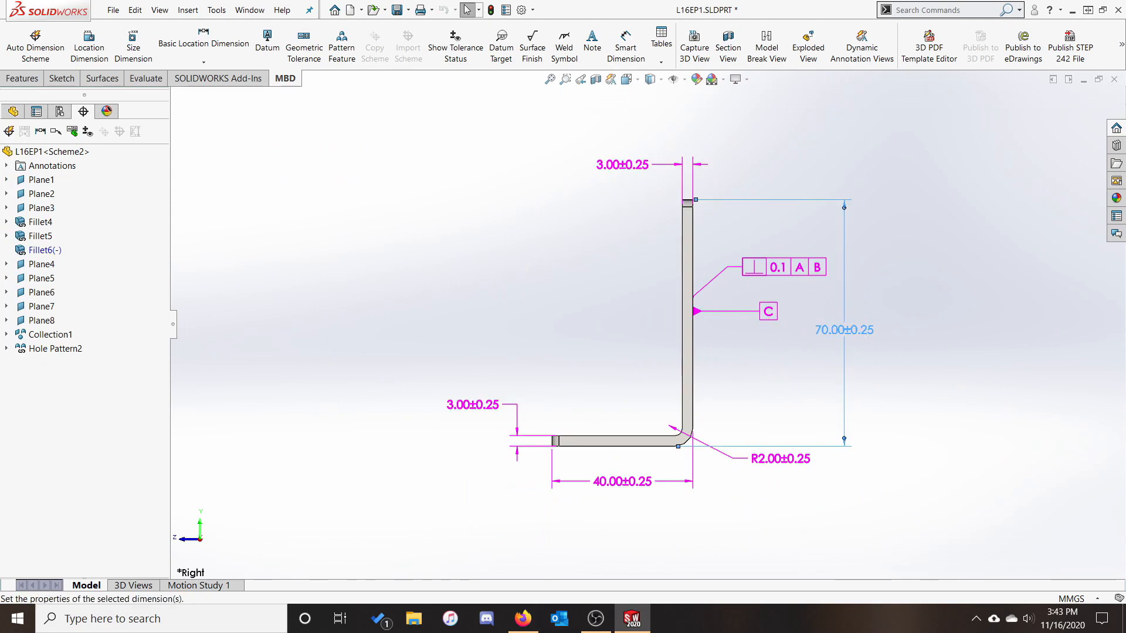
drag(781, 458, 579, 379)
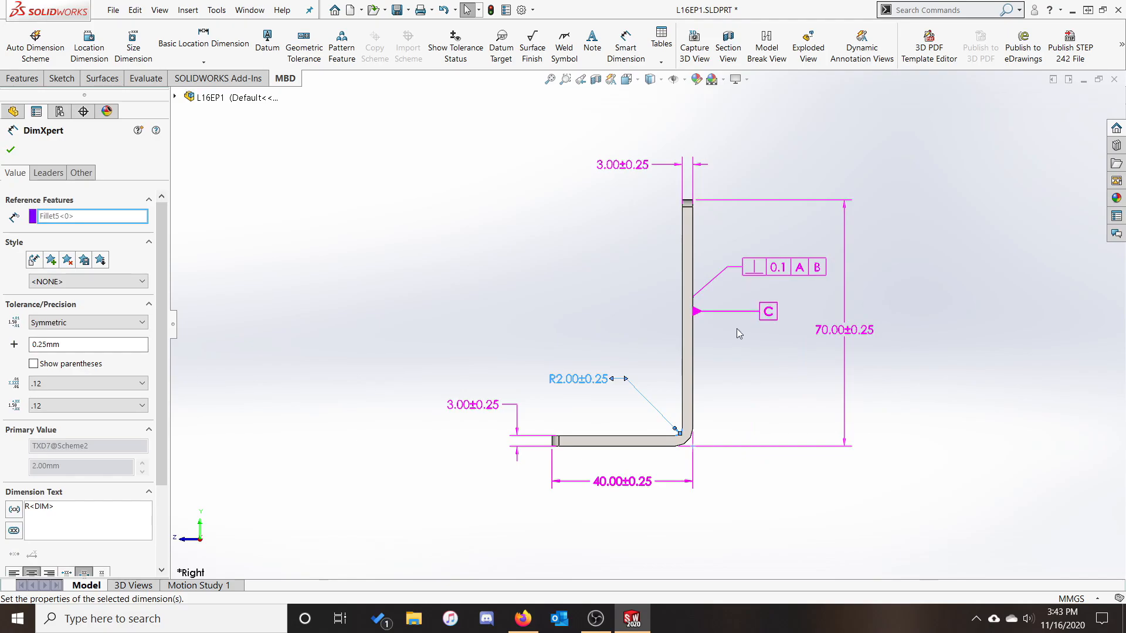
click(946, 228)
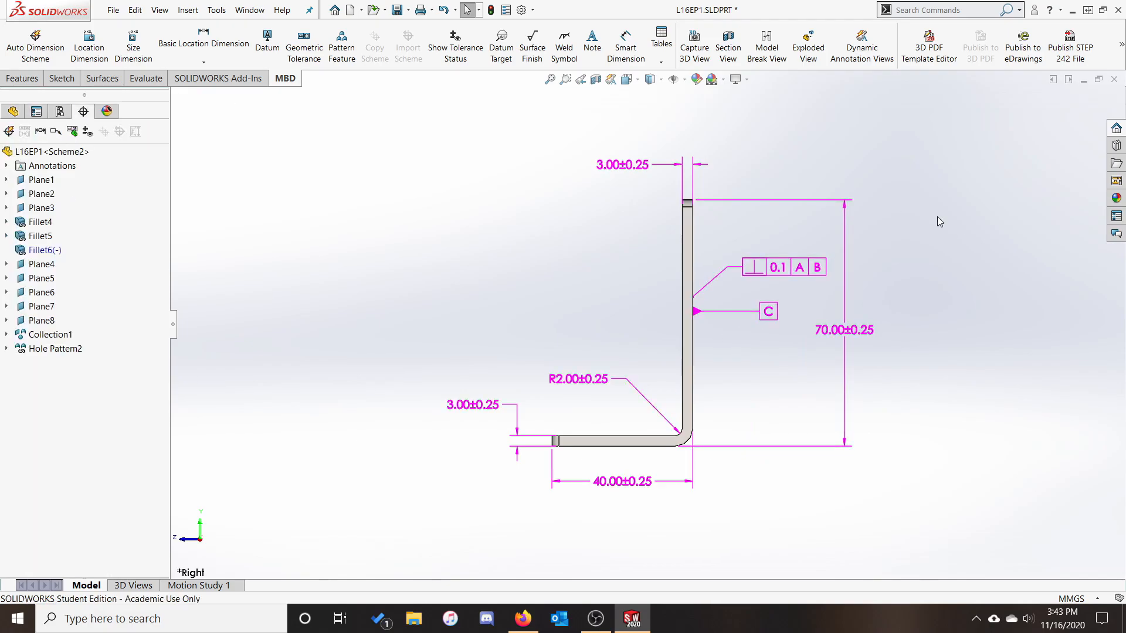
- Capture a 3D view of the isometric orientation named Isometric, adding the *Top annotation view to the included views
click(132, 585)
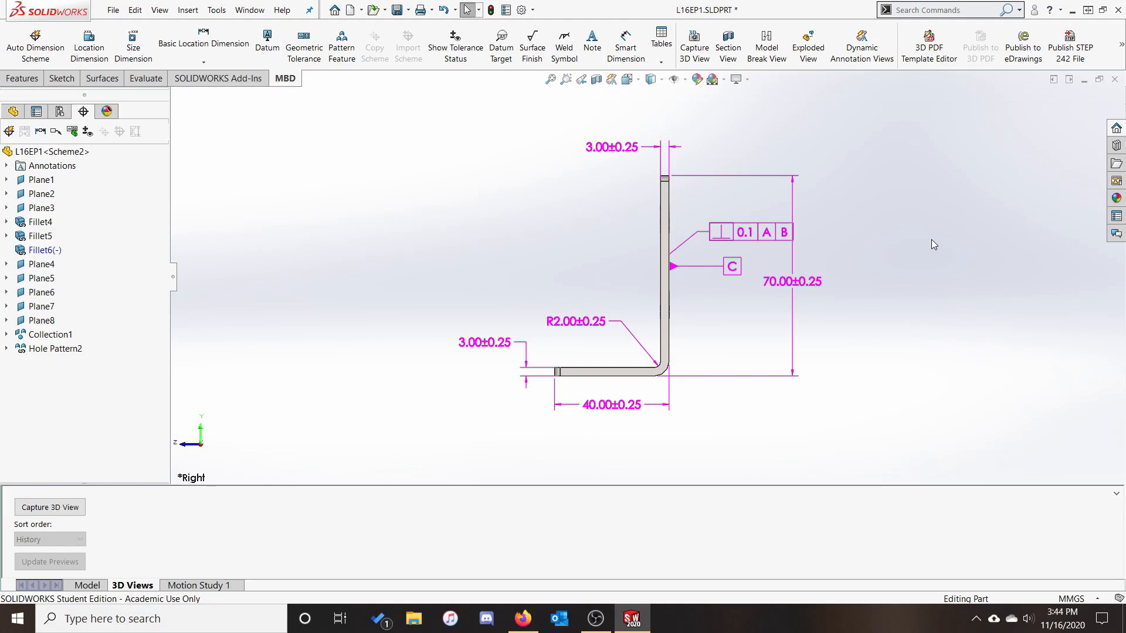
key(ctrl+7)
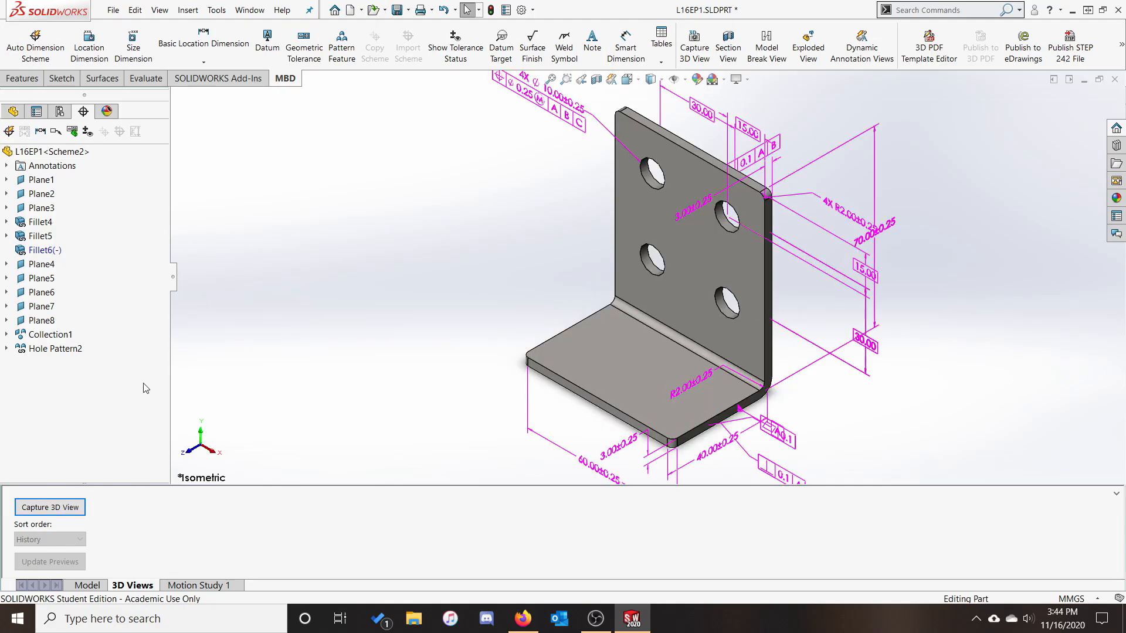
click(52, 507)
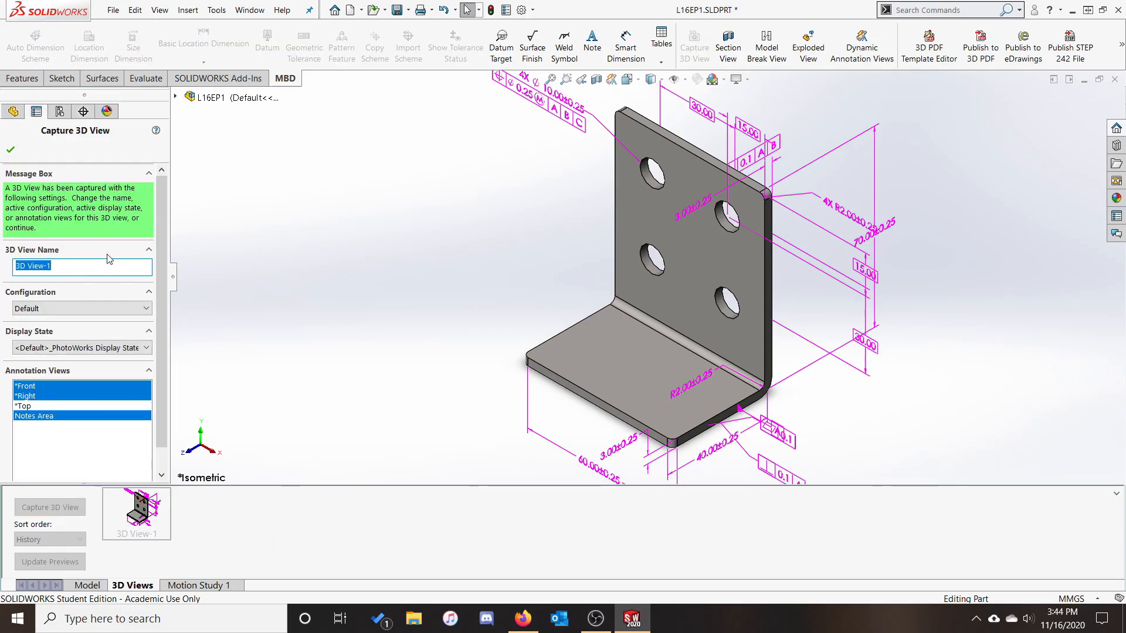
text(Isometric)
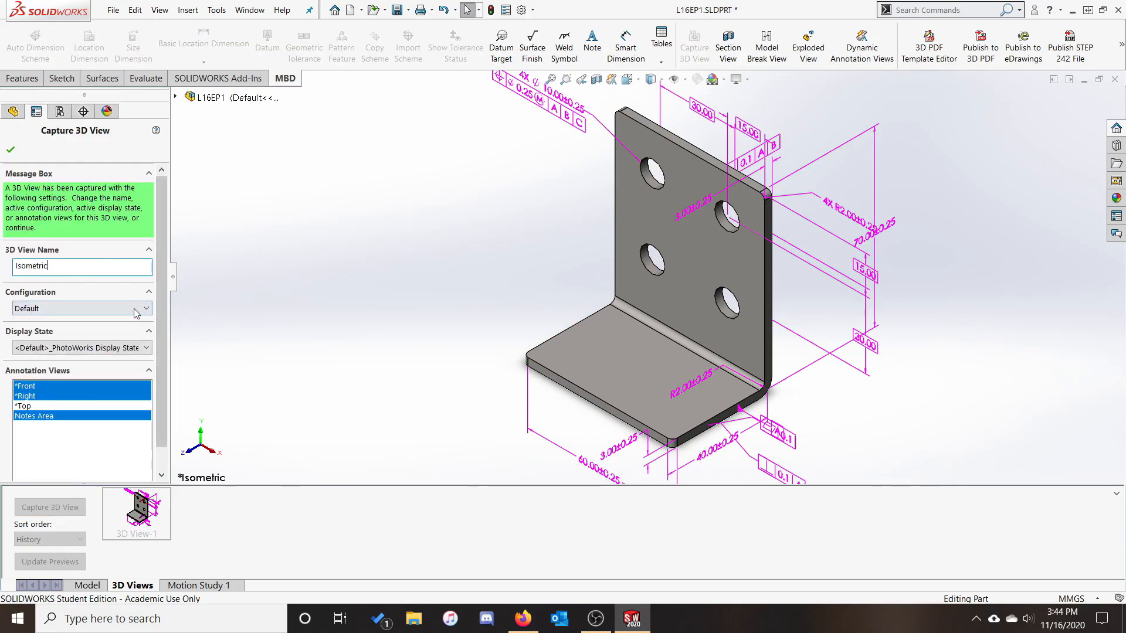
drag(164, 373, 162, 405)
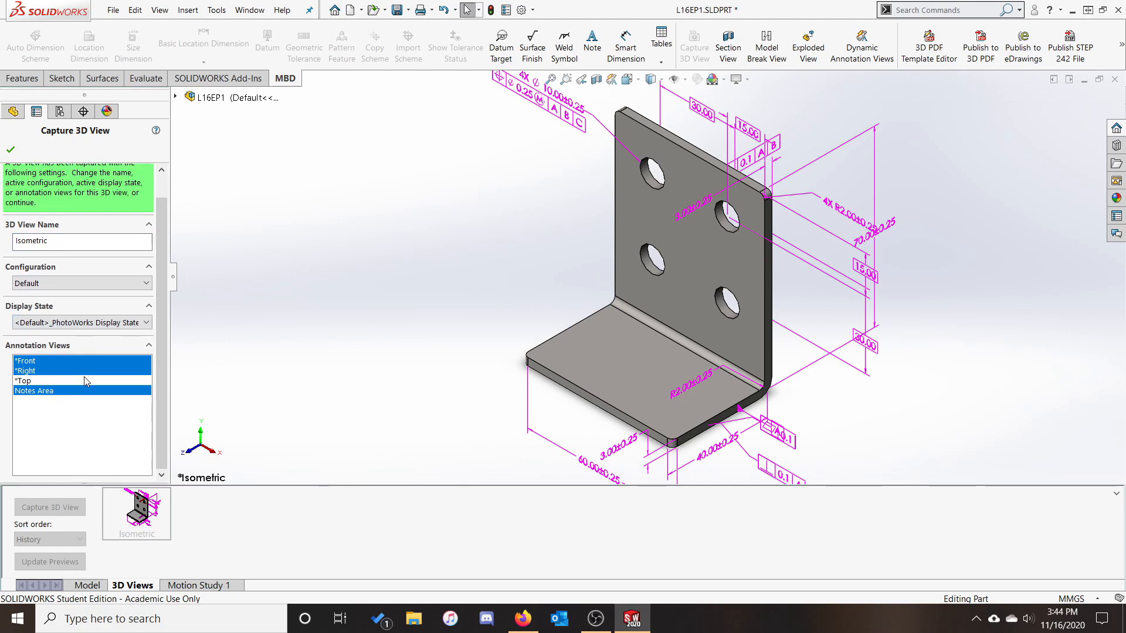
ctrl+click(34, 382)
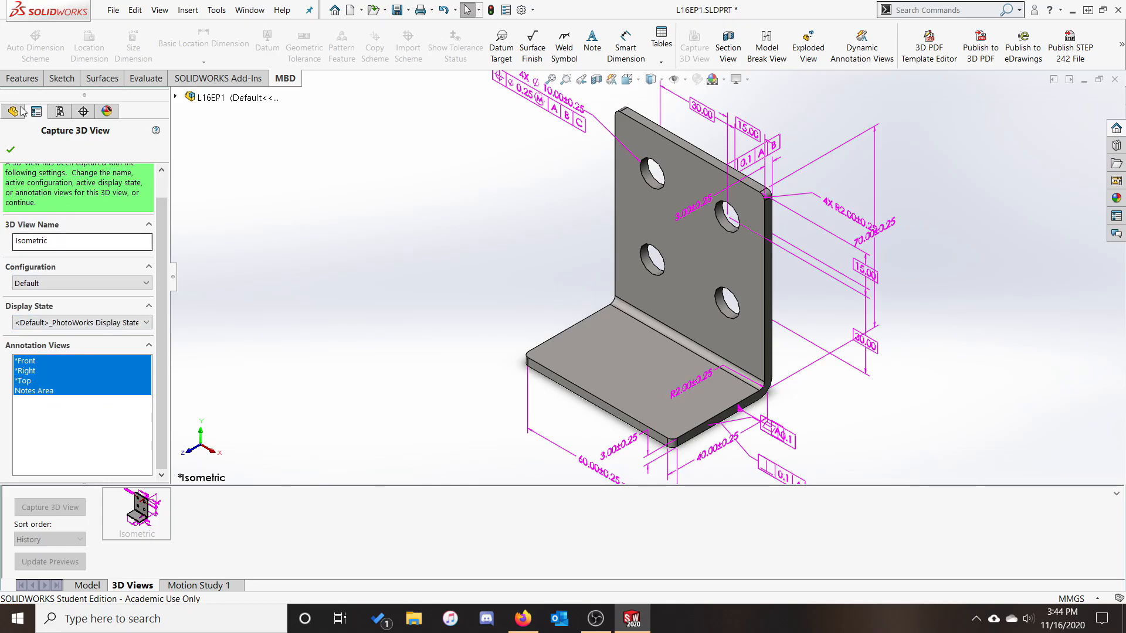
click(10, 149)
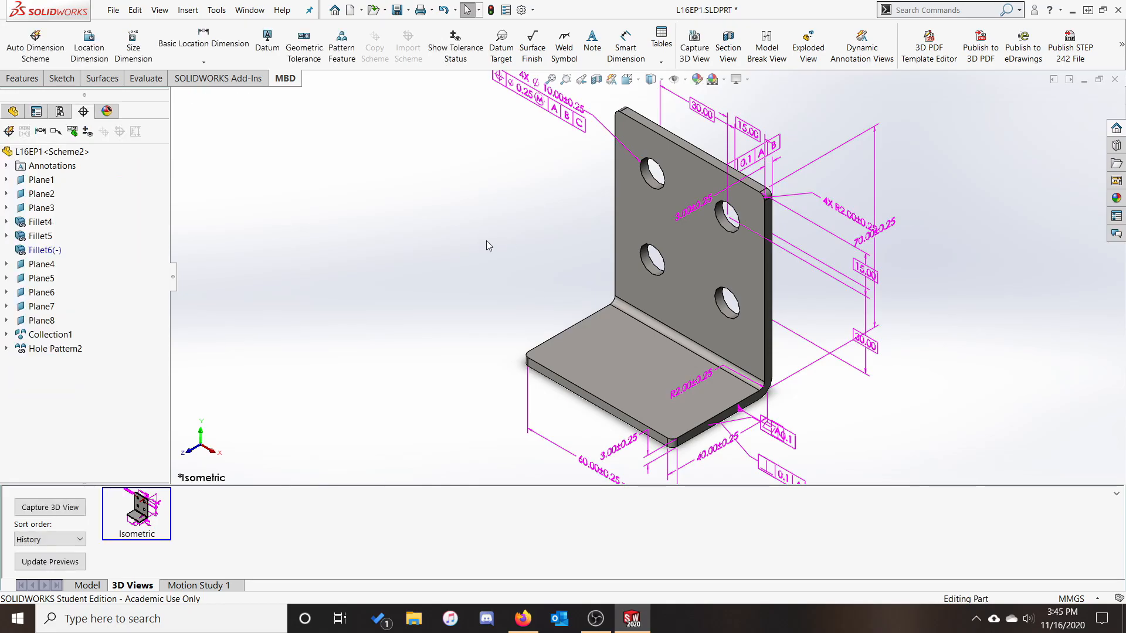
- Capture a 3D view of the front orientation named Front, including only the *Front annotation view
click(190, 453)
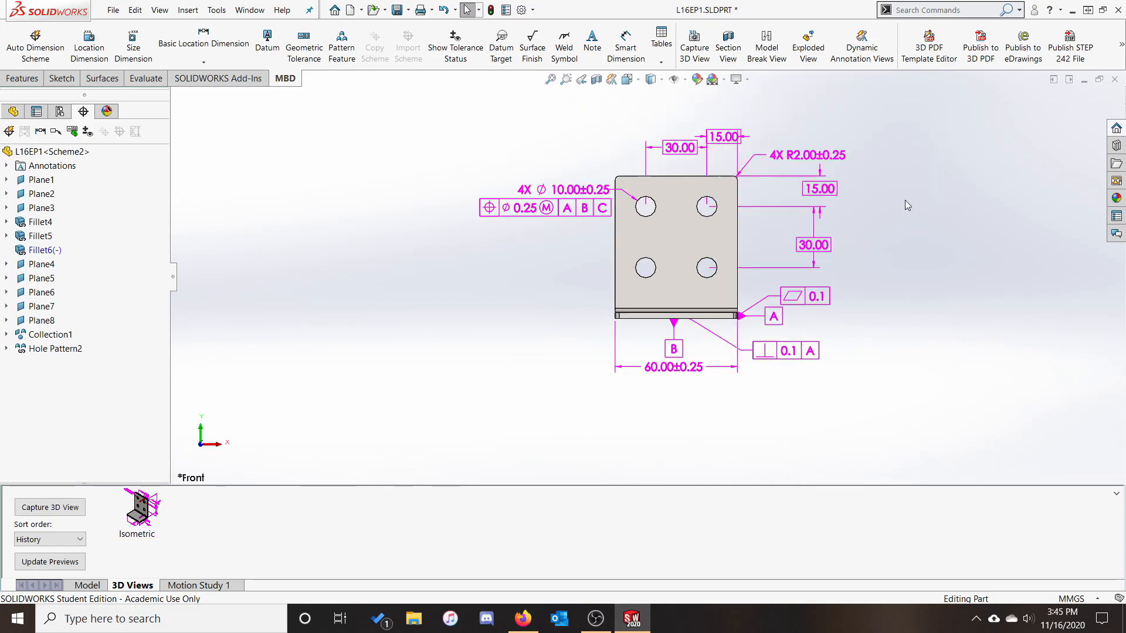
scroll(793, 132, down, 2)
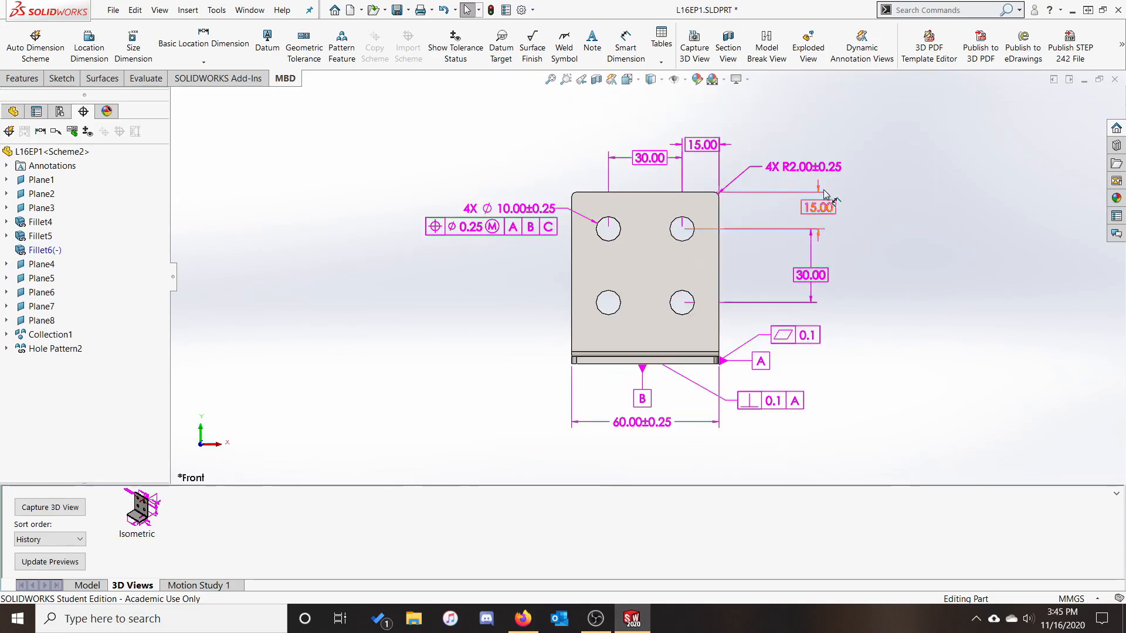
click(49, 507)
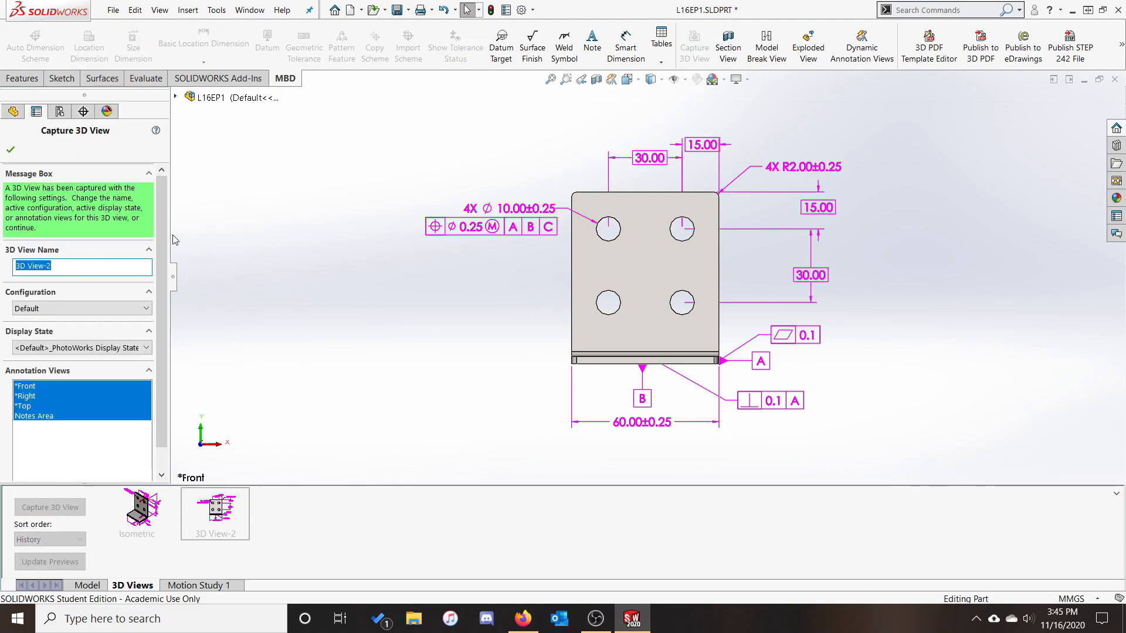
text(Front)
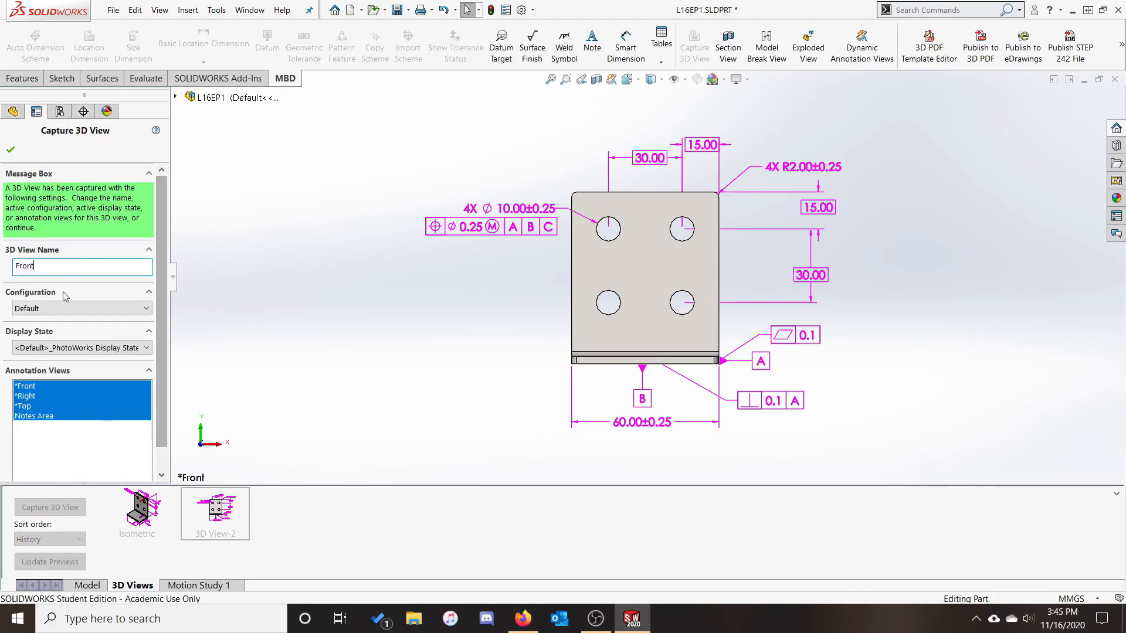
ctrl+click(28, 397)
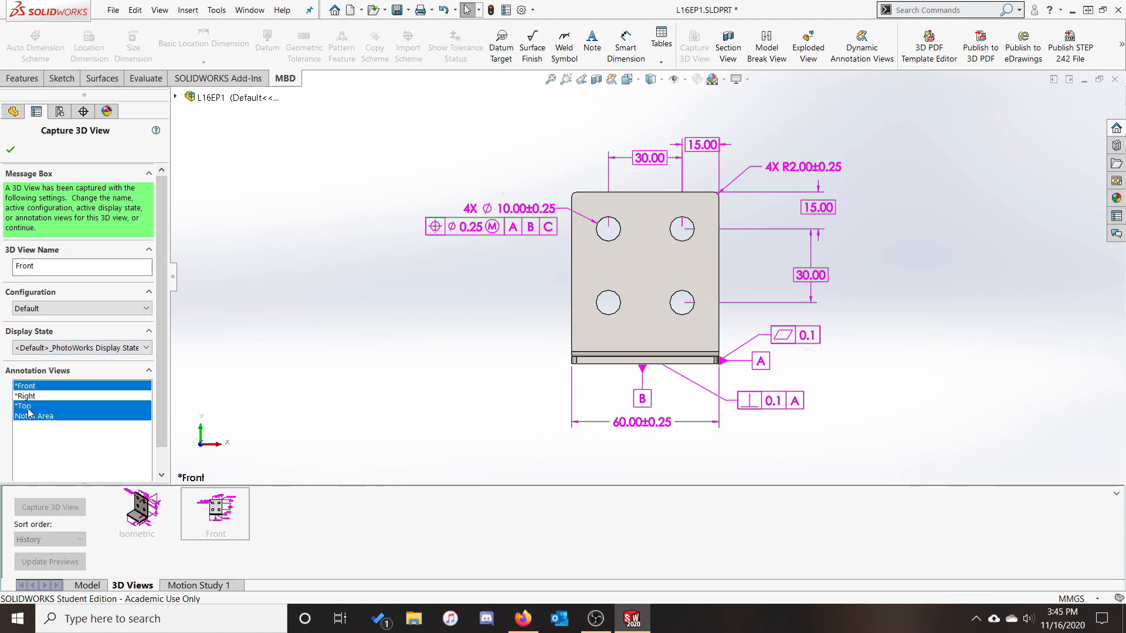
ctrl+click(27, 406)
ctrl+click(48, 418)
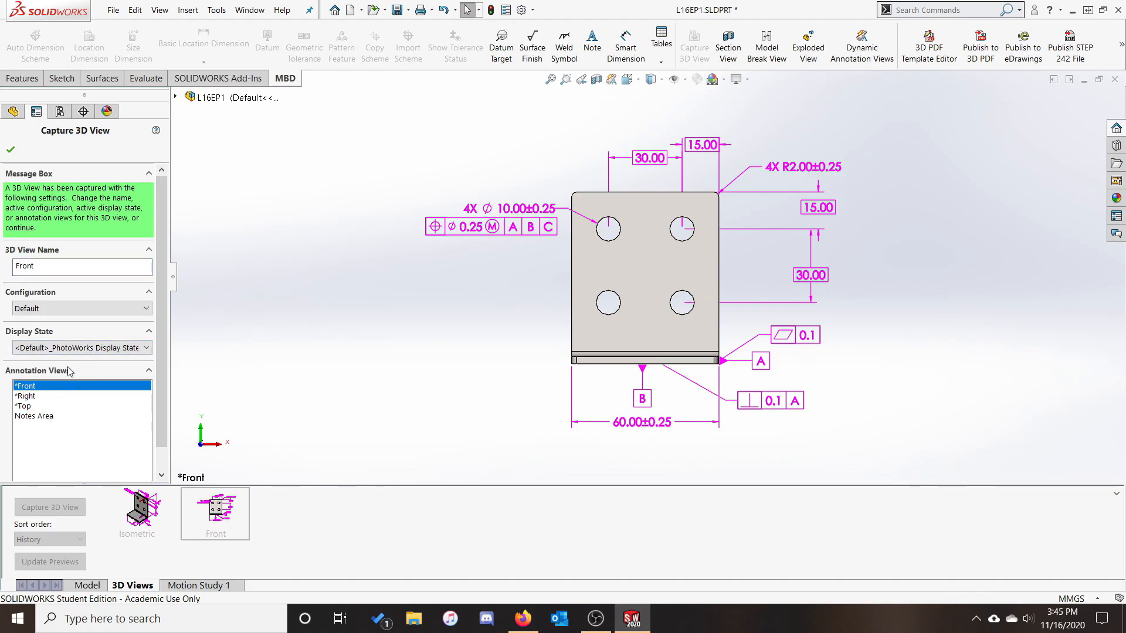
click(11, 150)
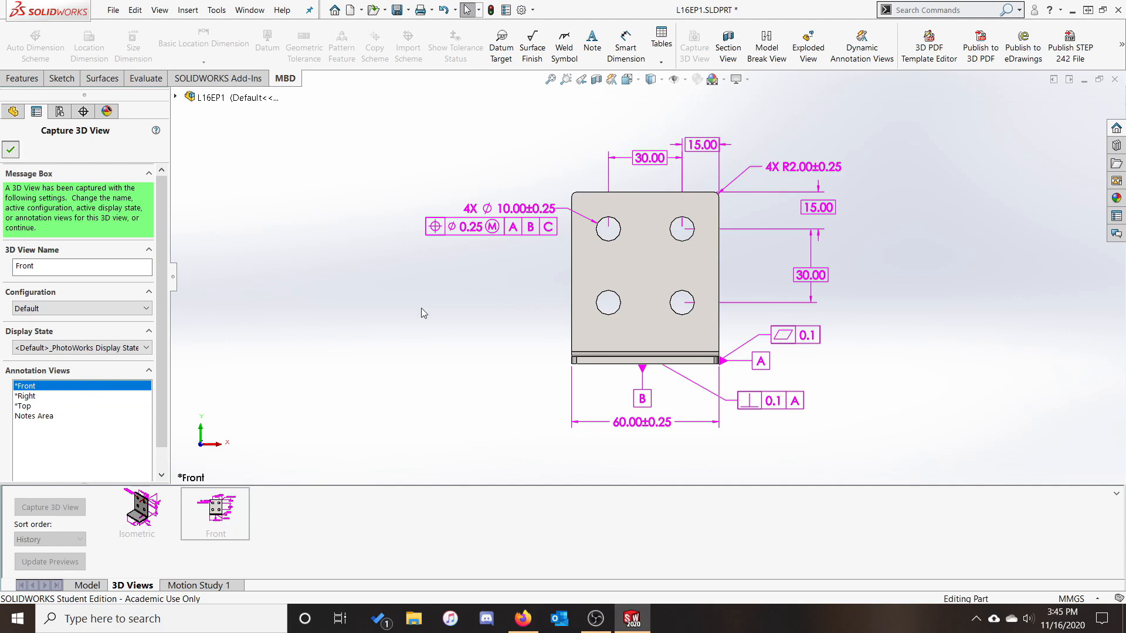
- Capture a 3D view of the right orientation named Right, including only the *Right annotation view
click(217, 444)
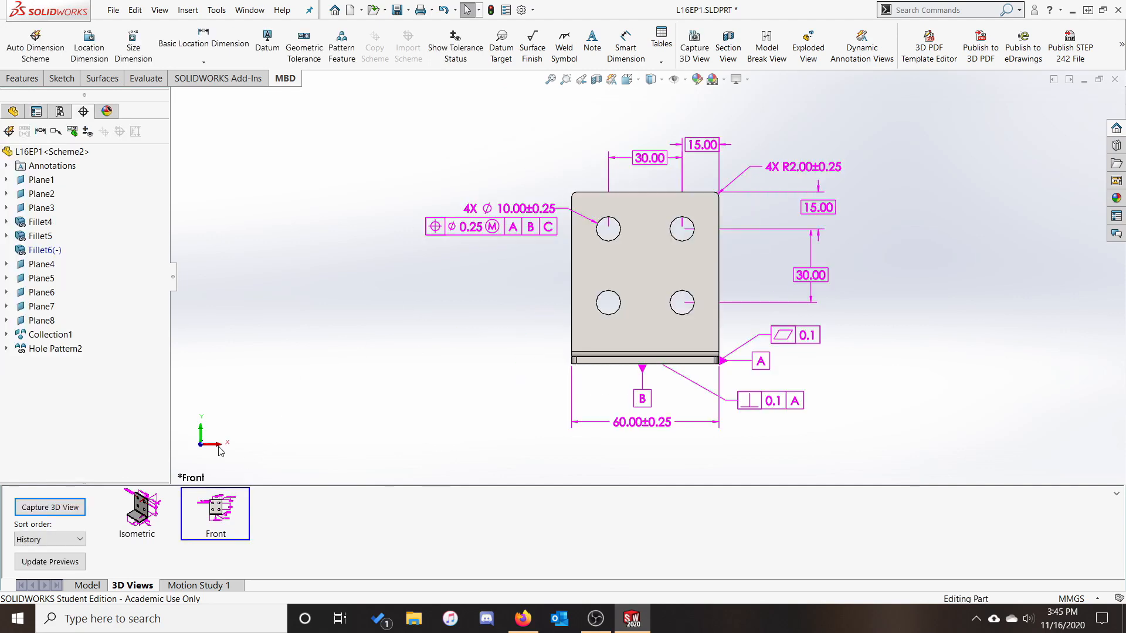
click(218, 447)
click(52, 508)
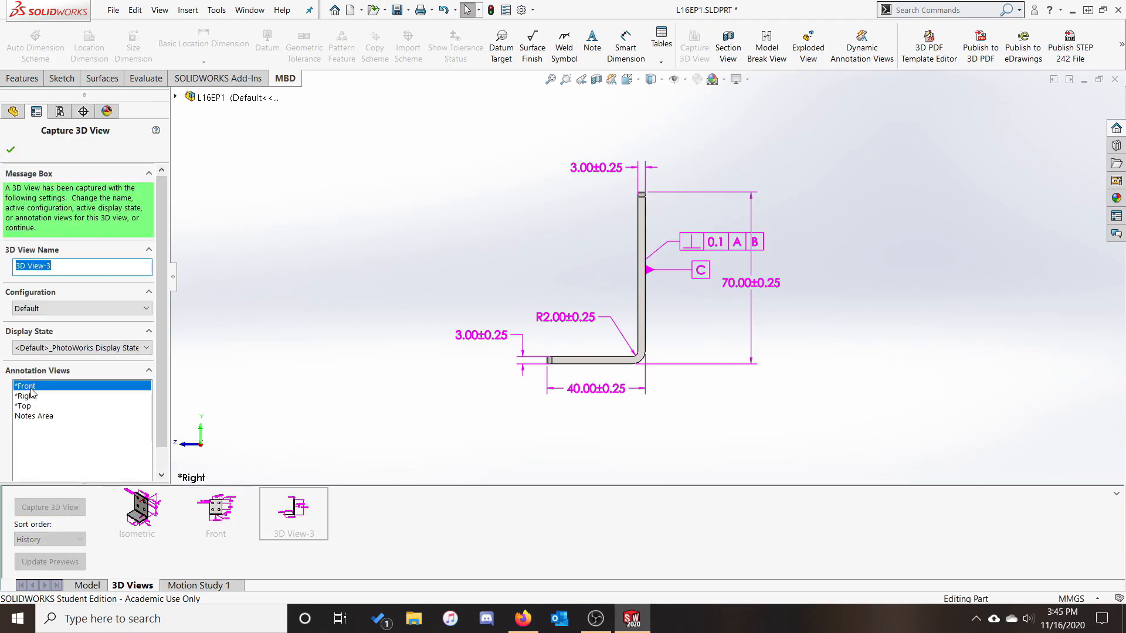
click(29, 396)
drag(51, 266, 9, 272)
text(Right)
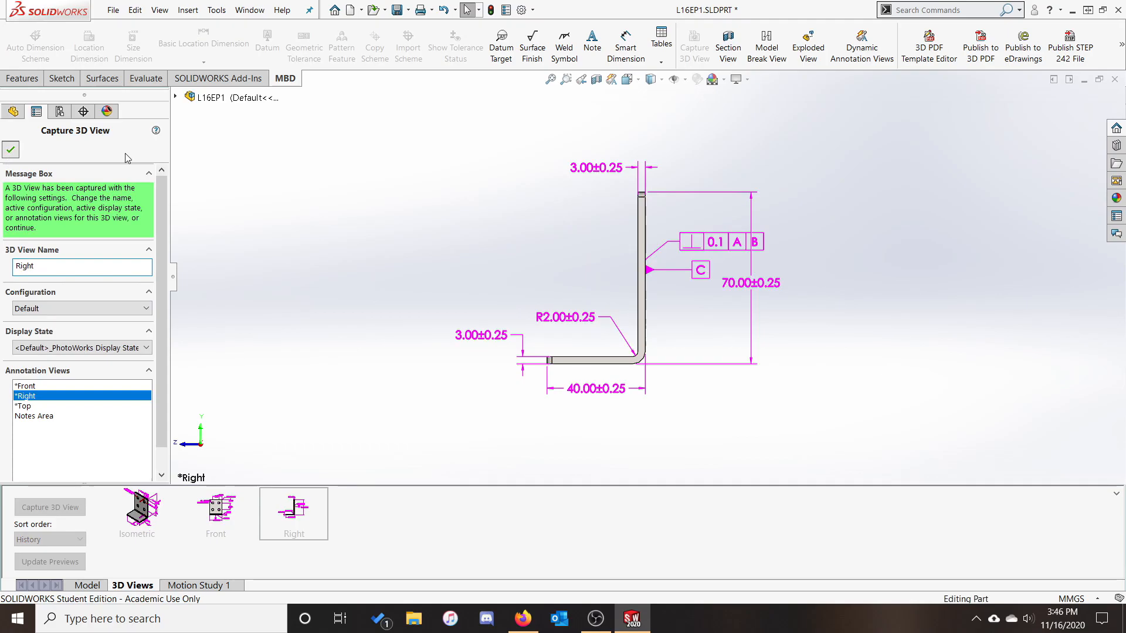
click(11, 150)
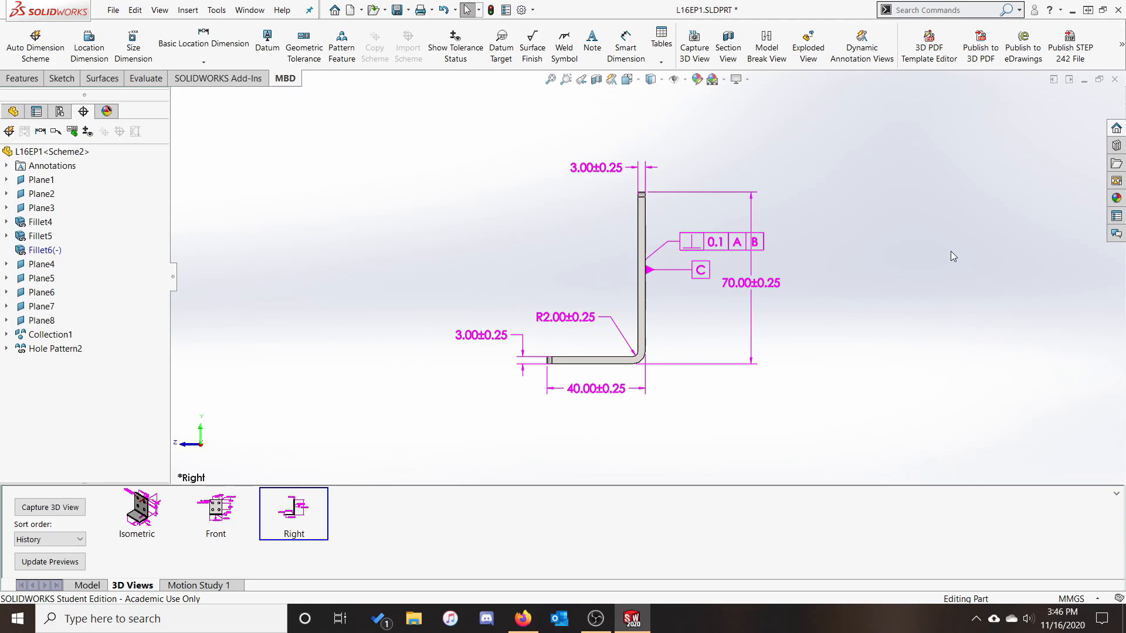
- Start publishing the part to a 3D PDF with the template_approvals_notes template
key(f)
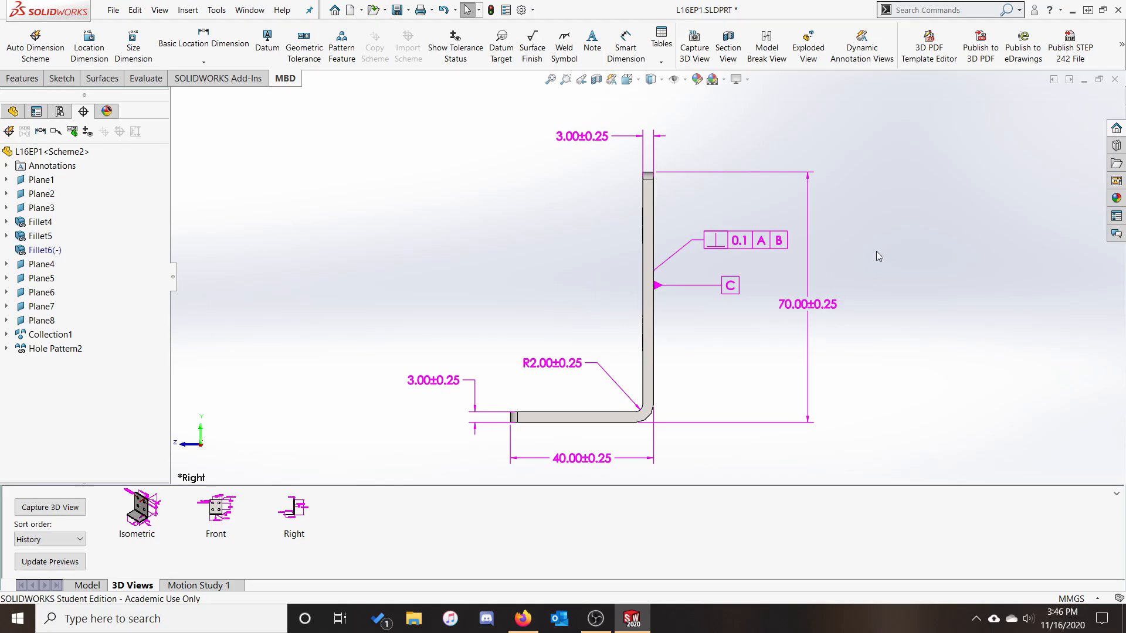
mouse_move(85, 485)
mouse_down()
mouse_move(86, 494)
mouse_move(92, 476)
mouse_up()
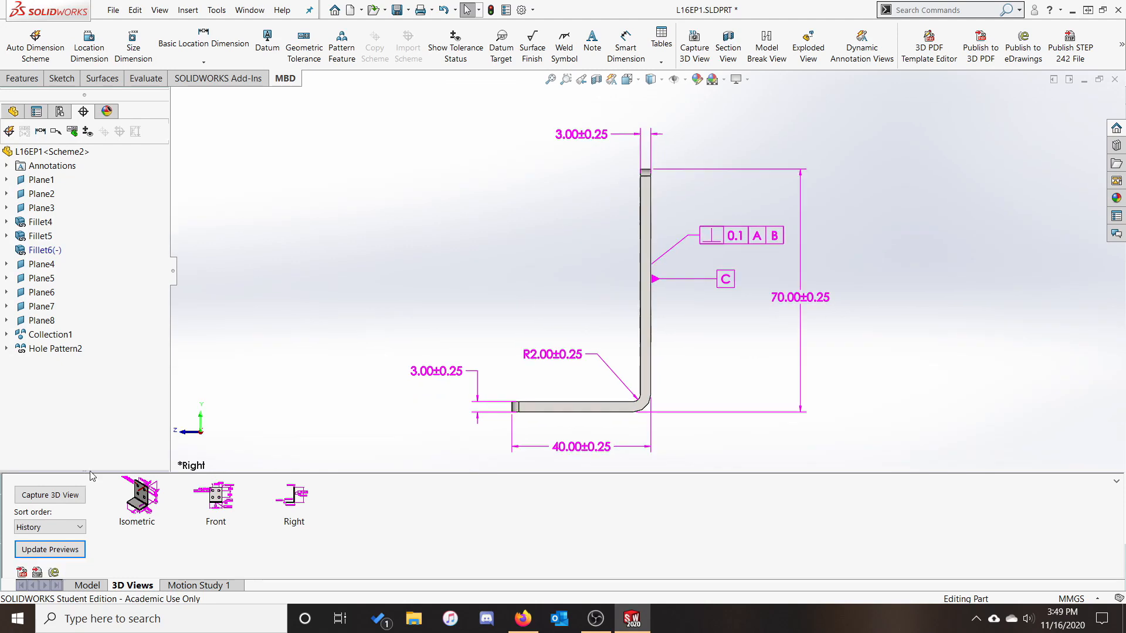
click(22, 572)
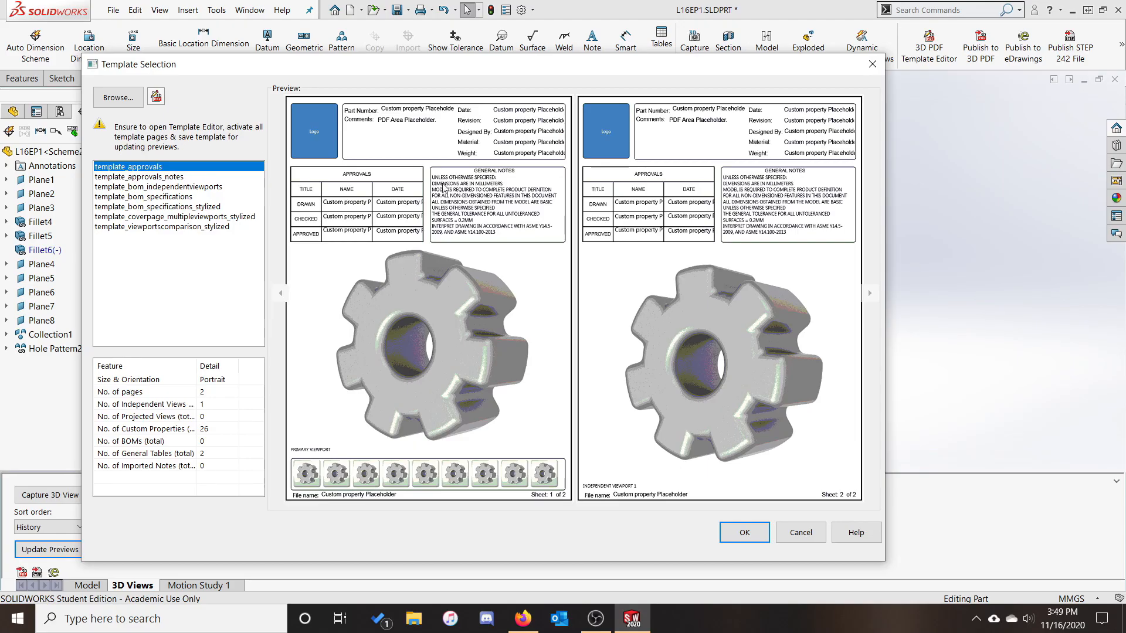
click(142, 177)
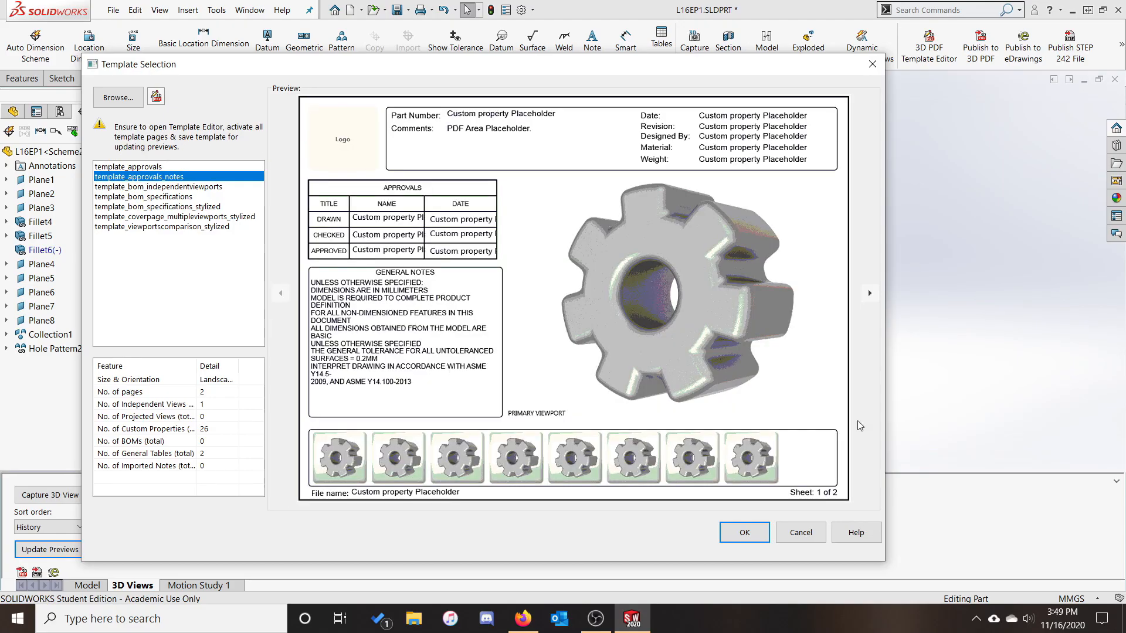
click(743, 532)
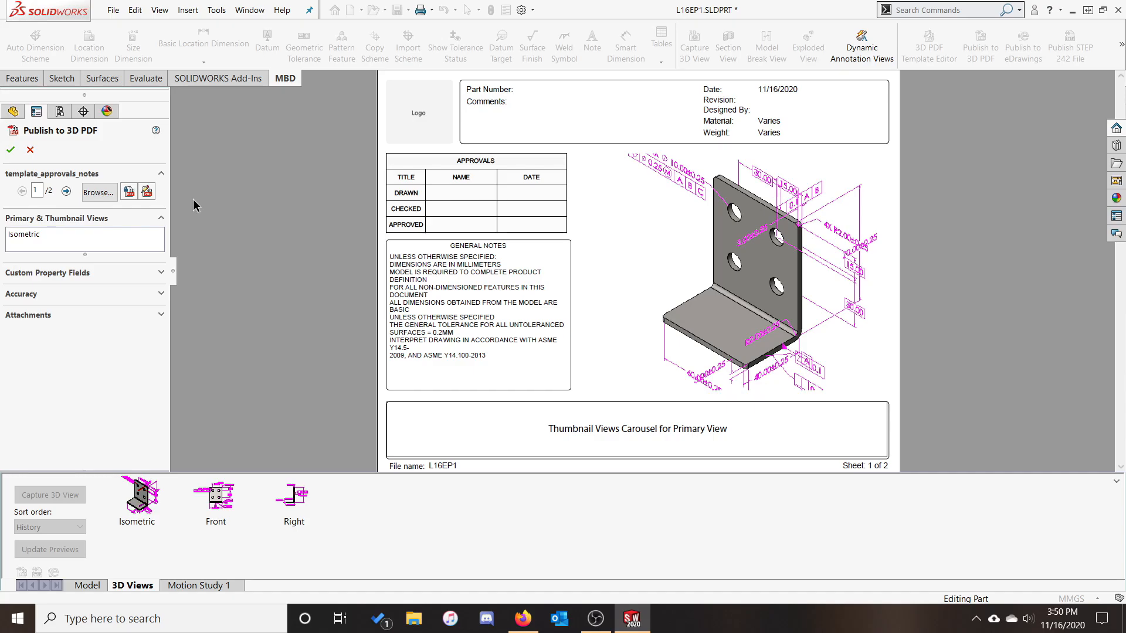
- Add the Front and Right 3D views to the PDF's primary and thumbnail views, and preview the Right view
click(108, 240)
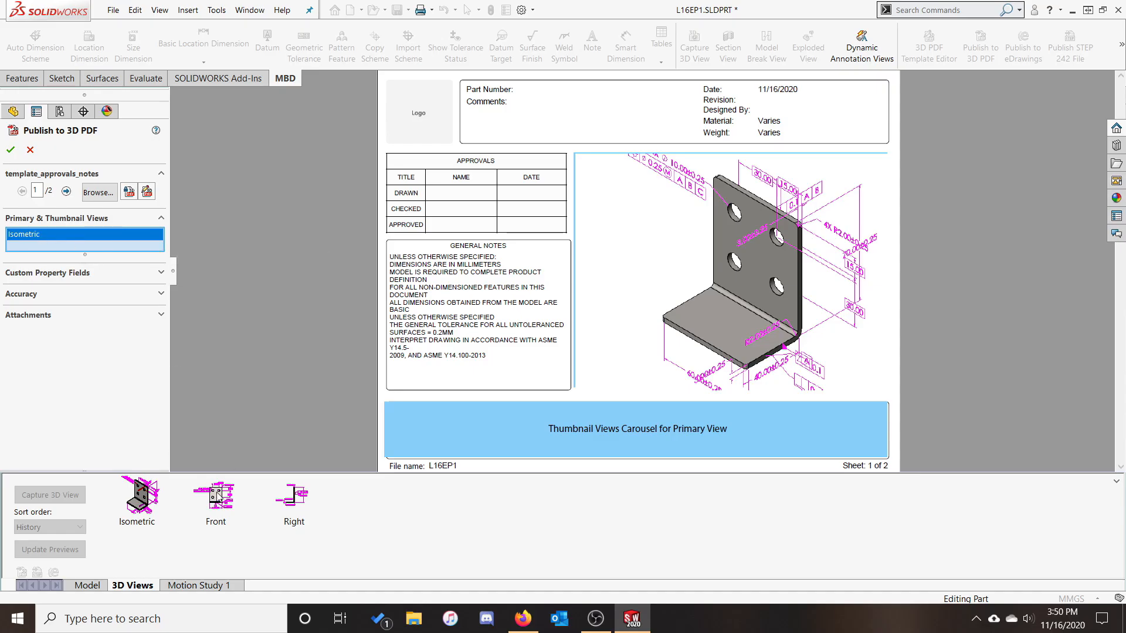
click(290, 495)
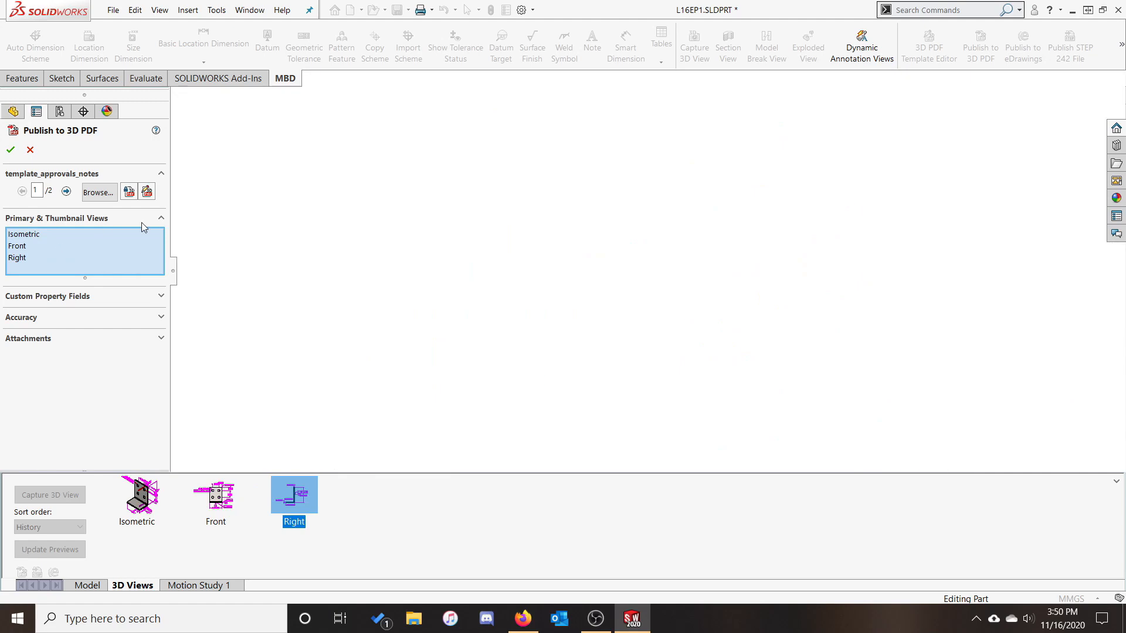
click(144, 258)
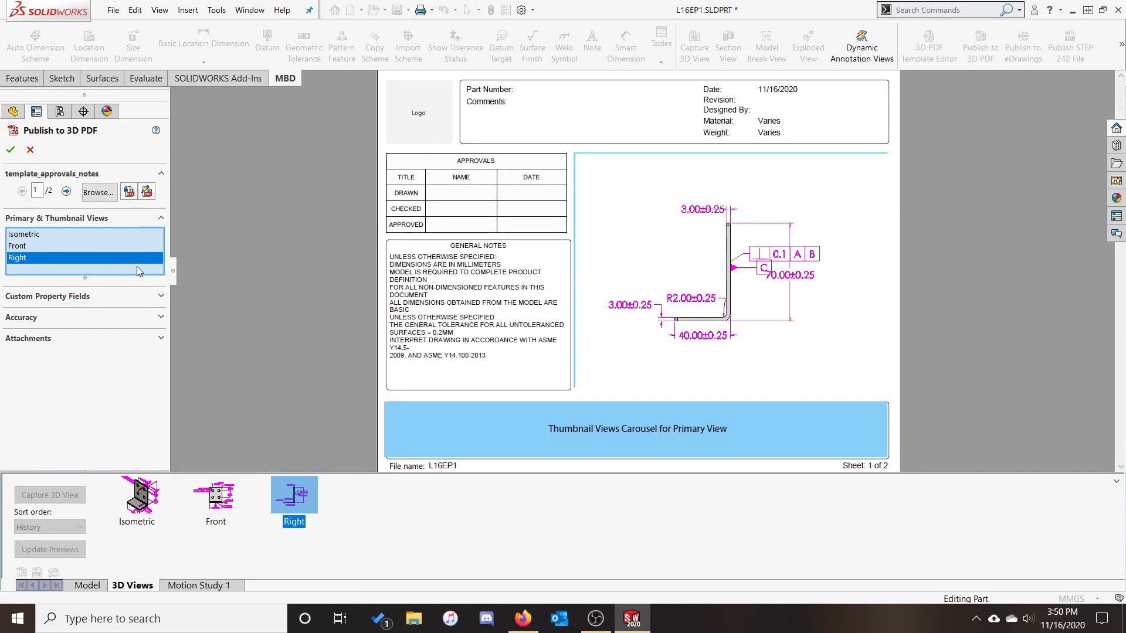
- Link the PDF's PartNo custom property field to the Part Number property
click(106, 297)
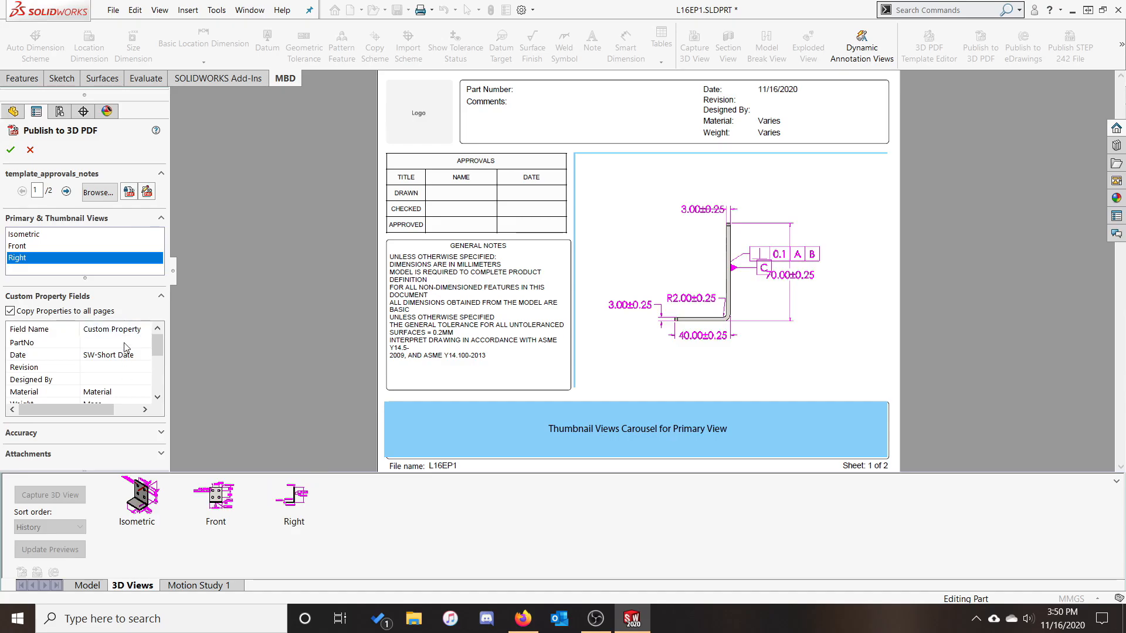
click(107, 344)
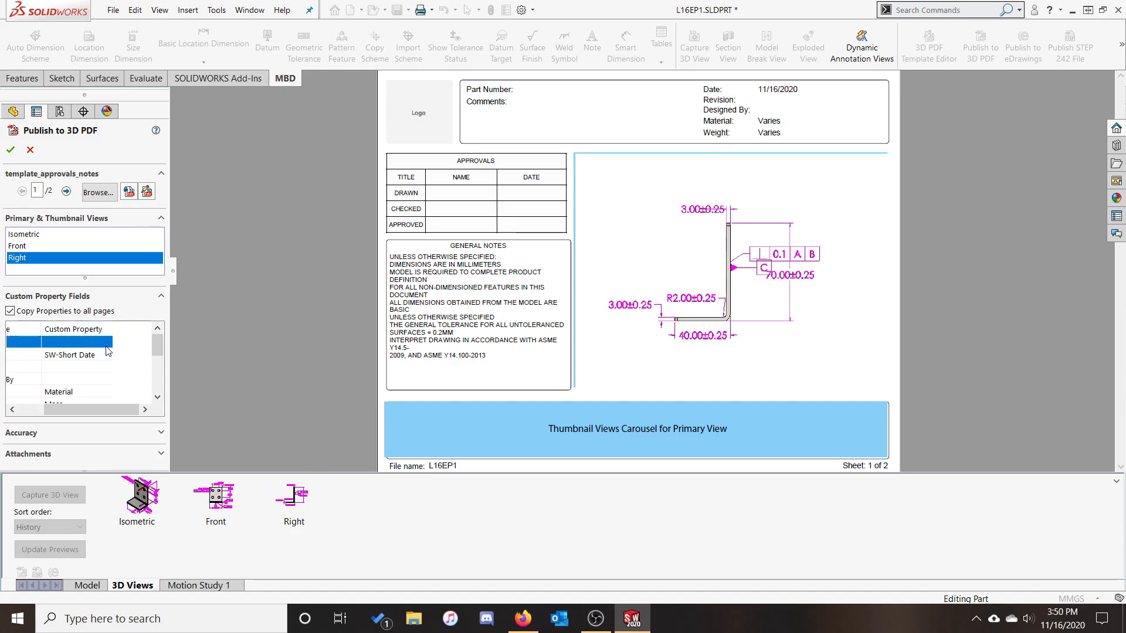
click(109, 346)
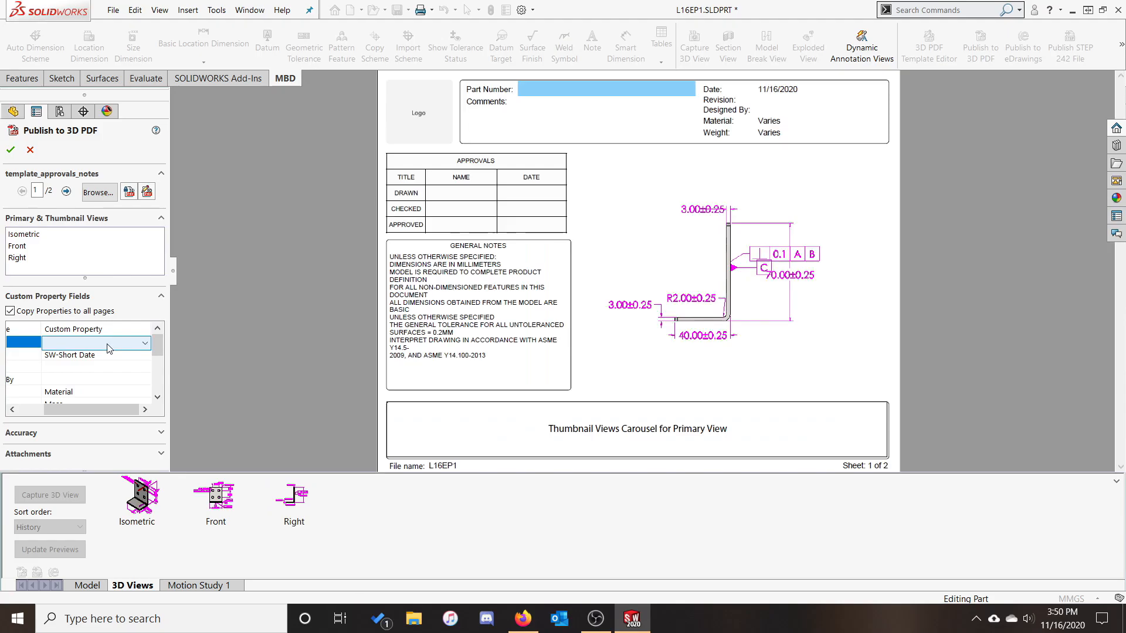
click(108, 348)
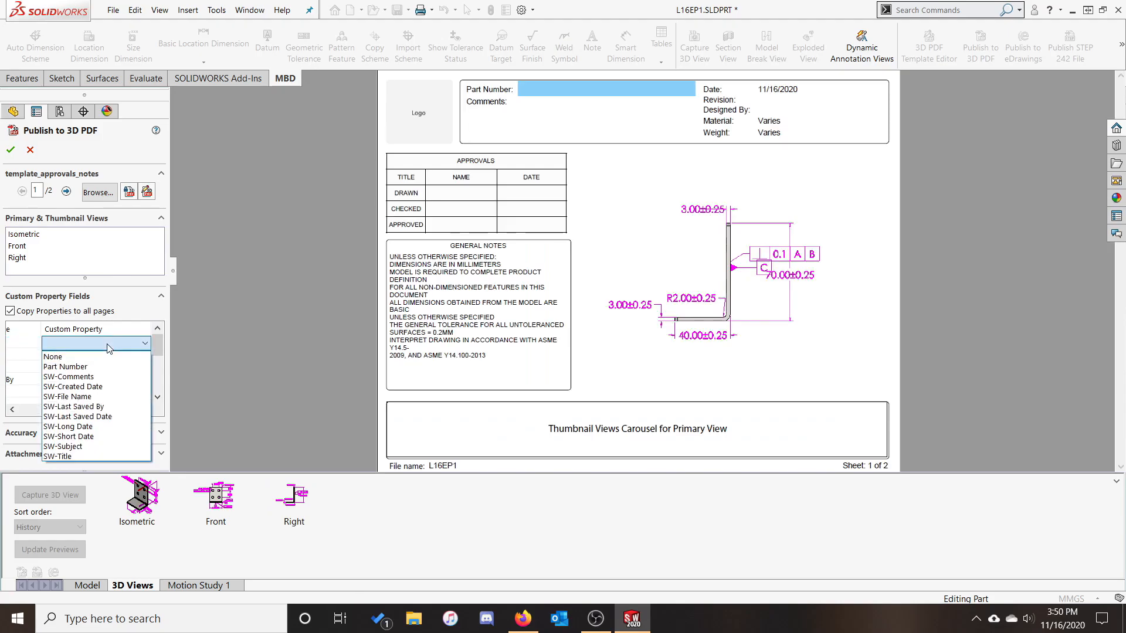
click(102, 366)
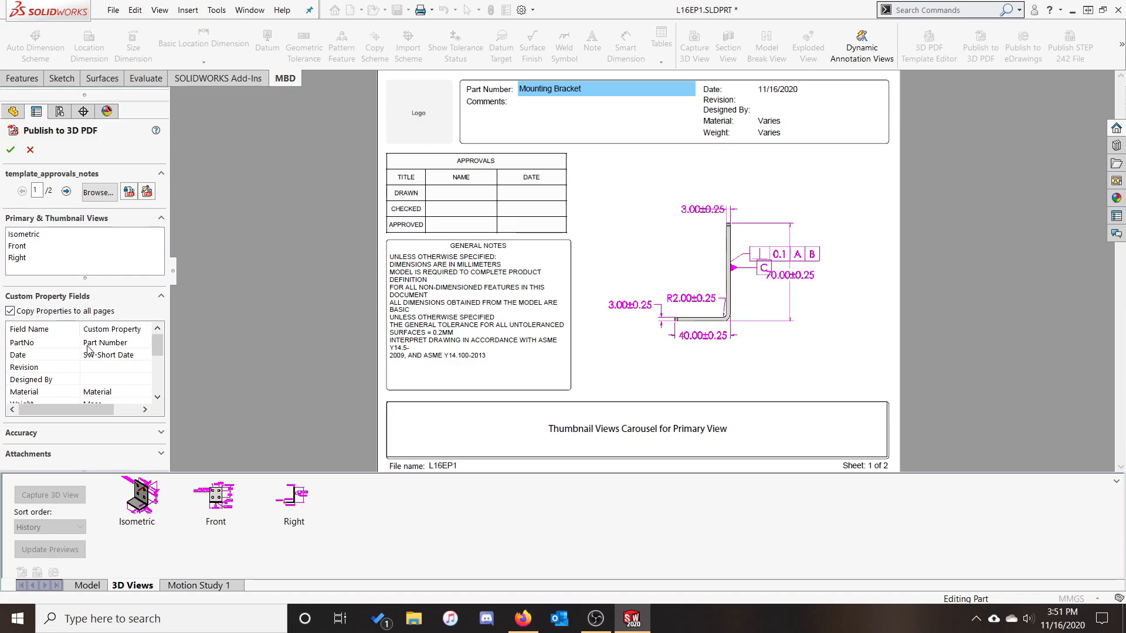
- Review the remaining custom property fields and publish the 3D PDF to the Desktop as MBD PDF Demo
click(157, 396)
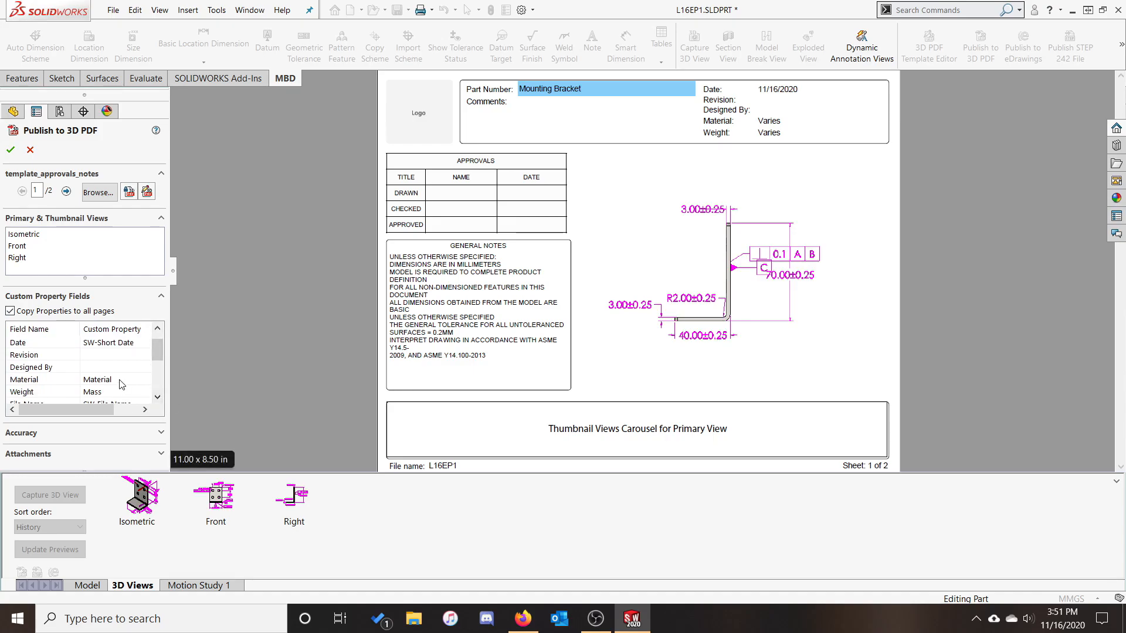
click(157, 397)
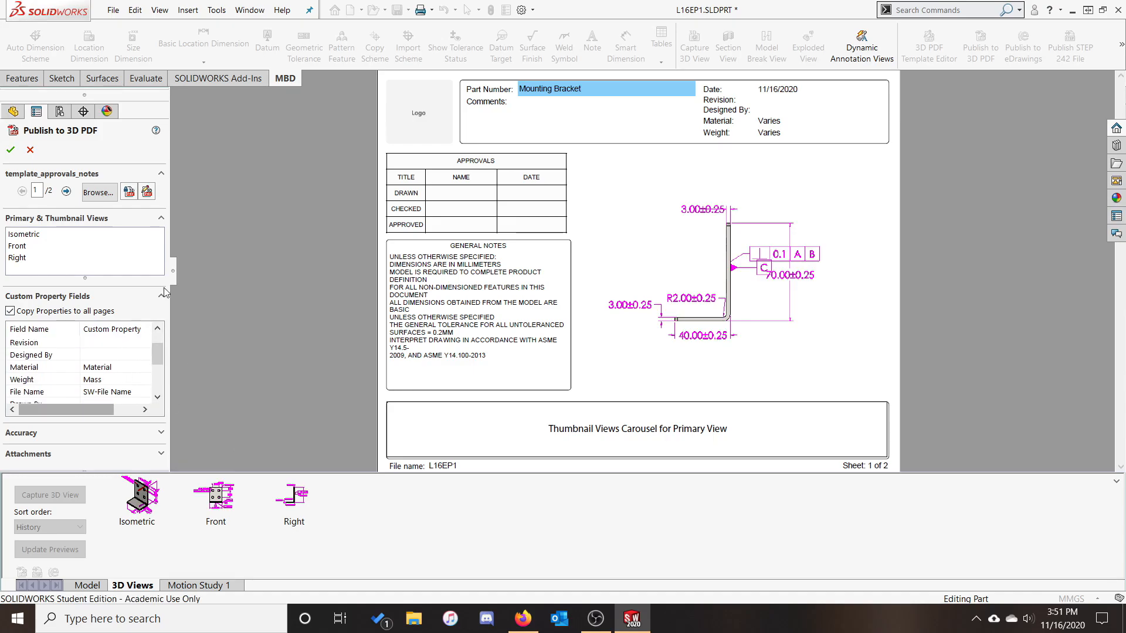
click(10, 151)
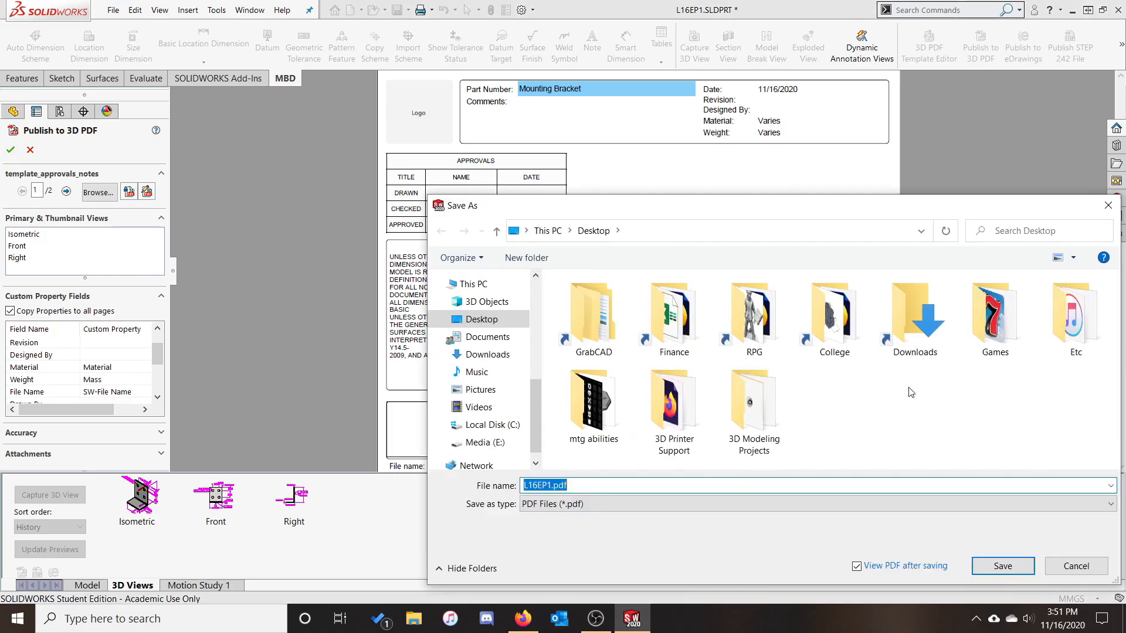
text(MBD PDF Demo)
key(Return)
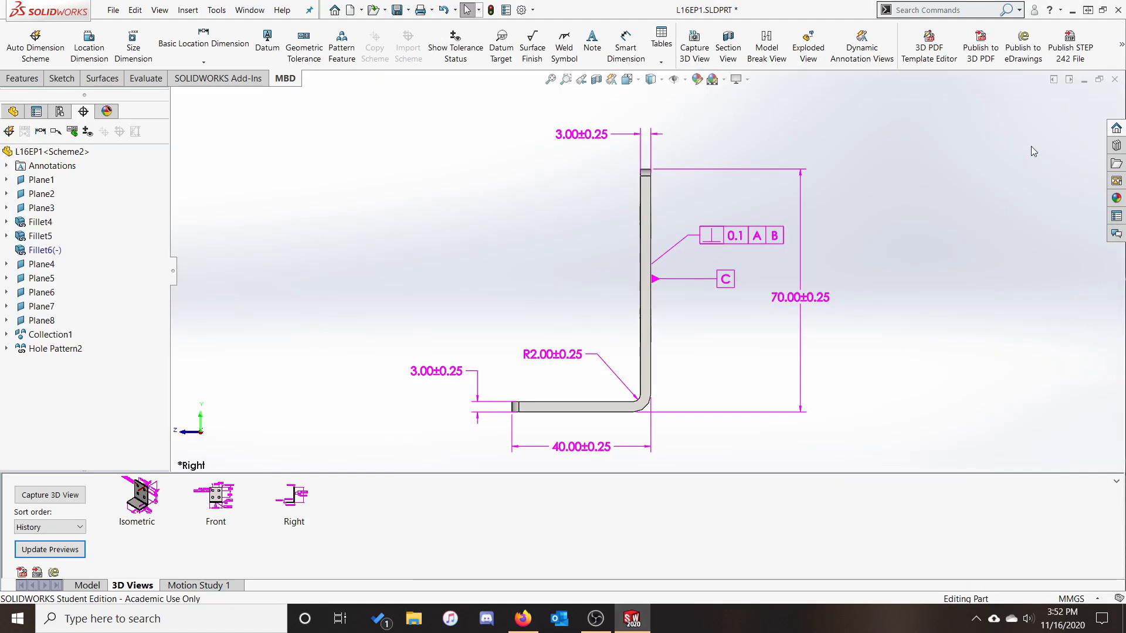
- Open MBD PDF Demo.pdf from the desktop in Adobe Acrobat Reader DC
click(1072, 10)
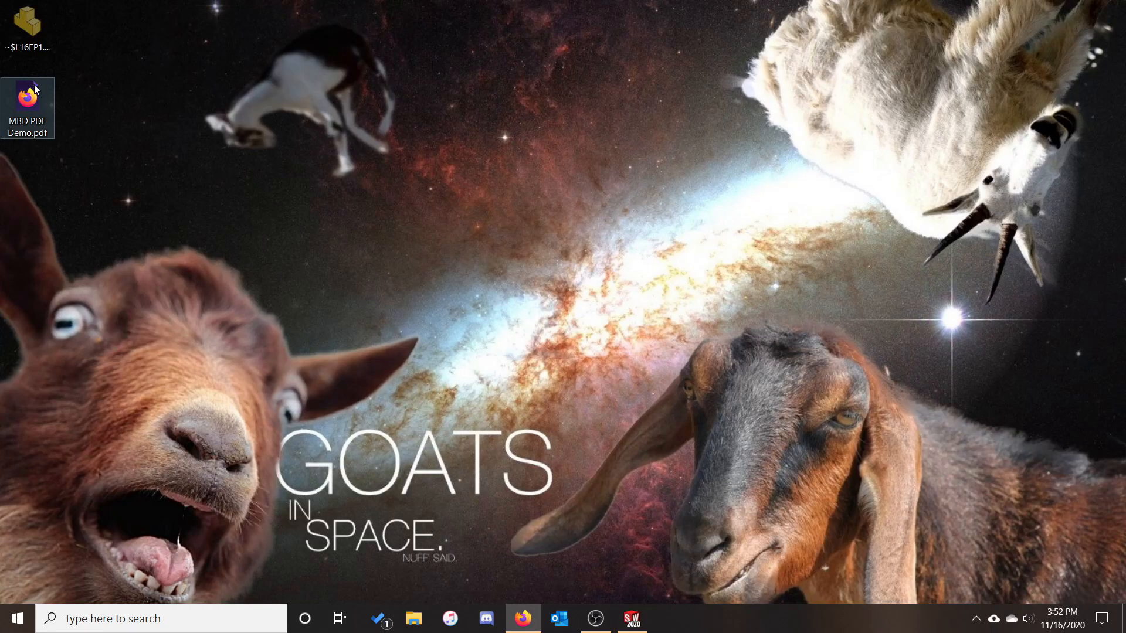
right_click(34, 85)
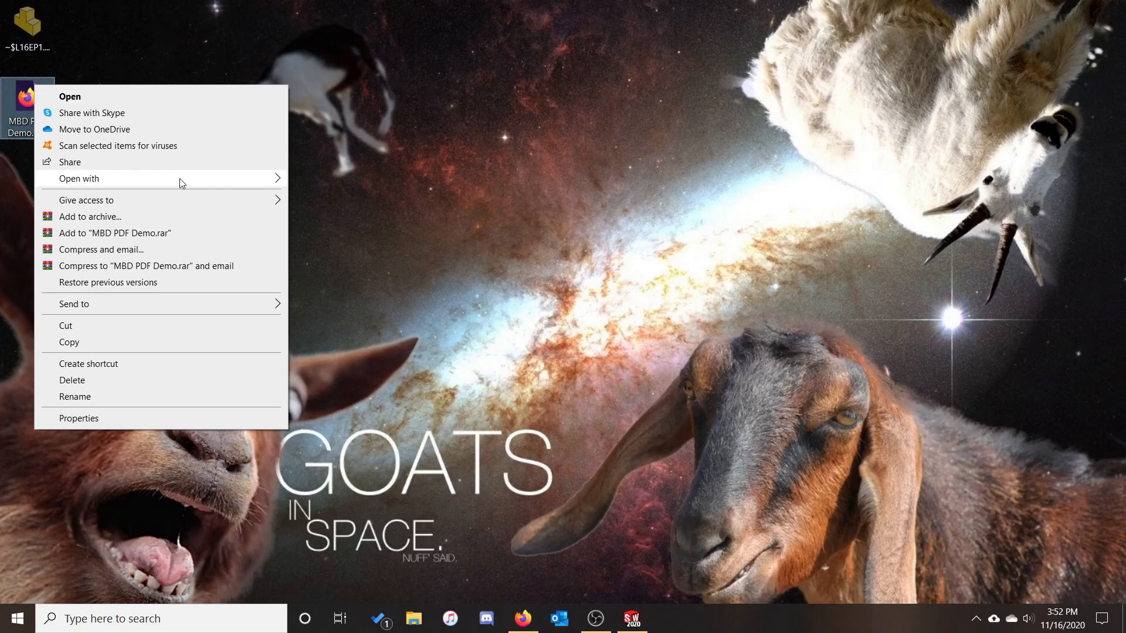
mouse_move(229, 177)
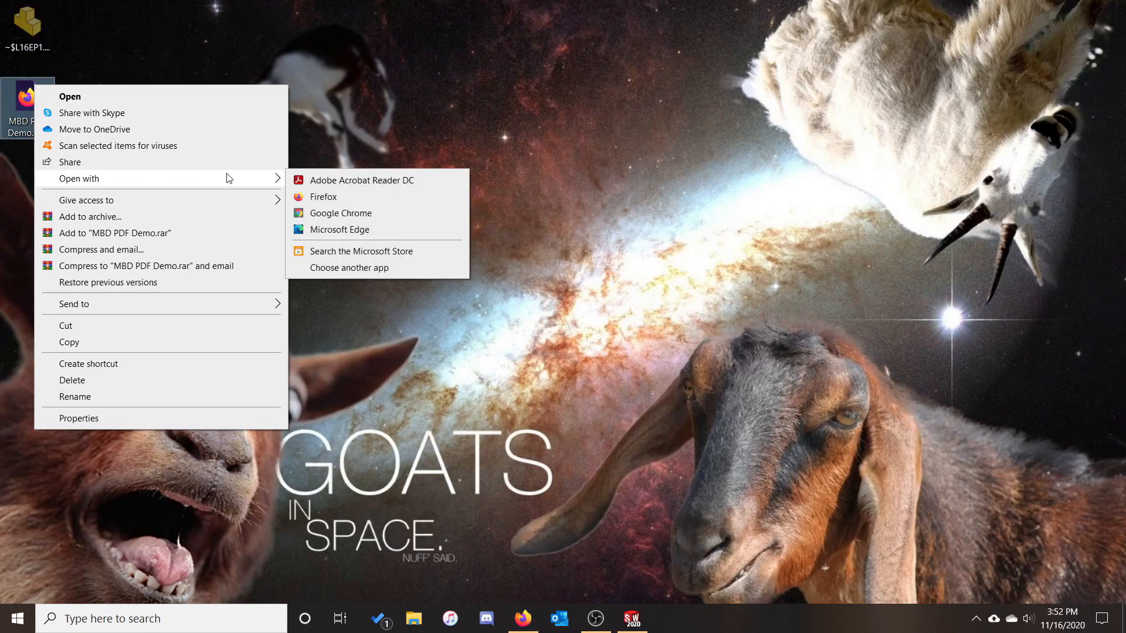
click(379, 182)
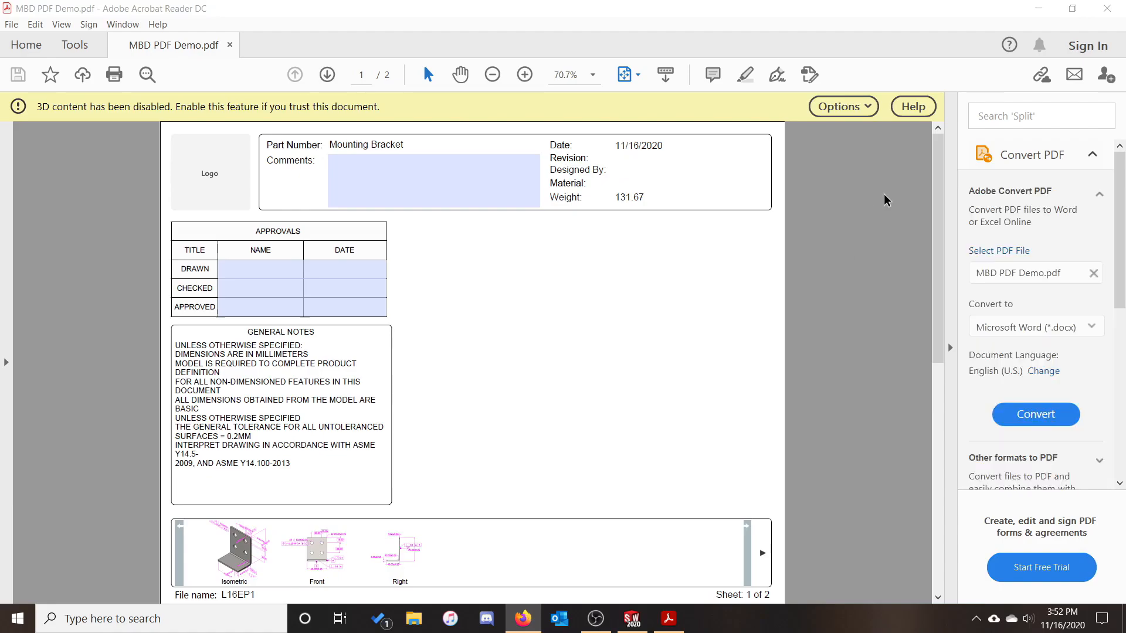
- Enable the PDF's 3D content by trusting the document one time only, and choose the Isometric thumbnail view
click(861, 109)
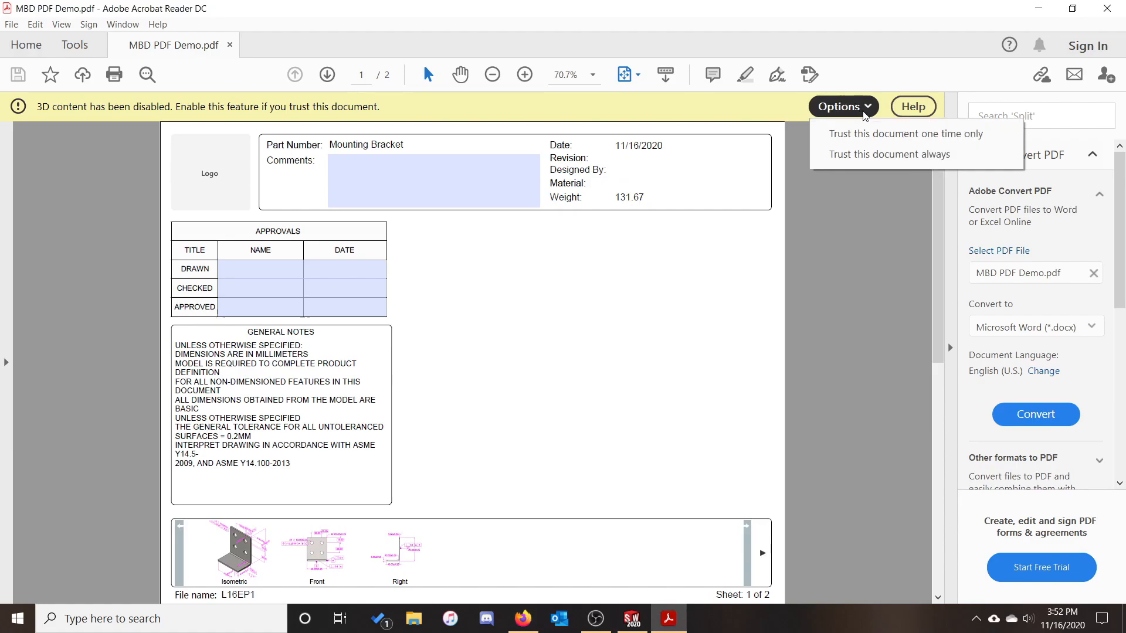
click(891, 142)
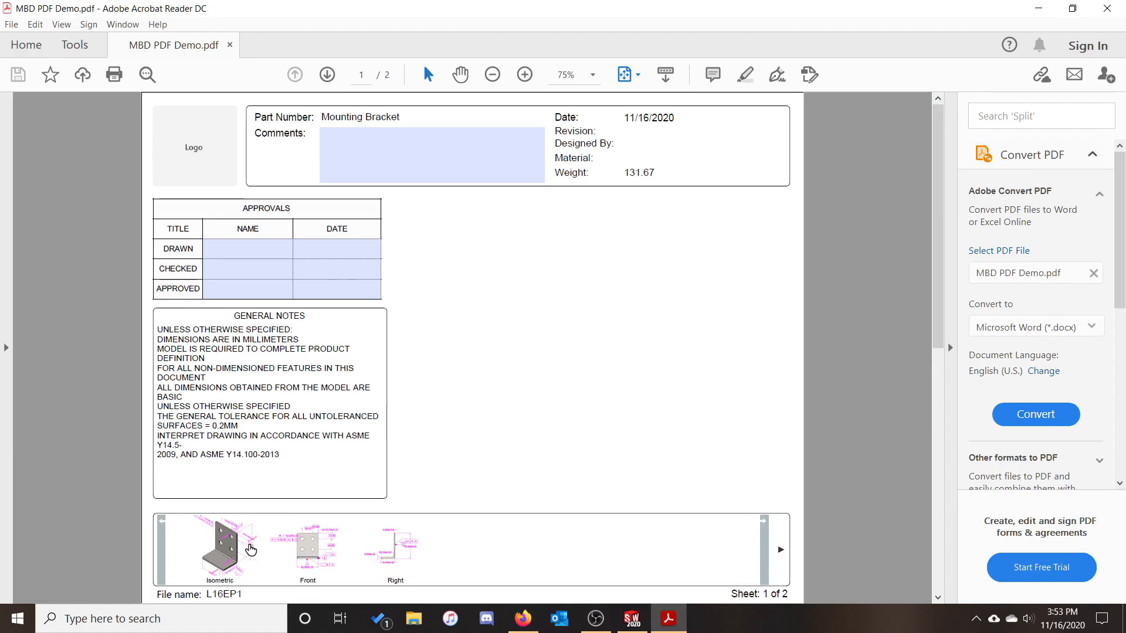
click(251, 549)
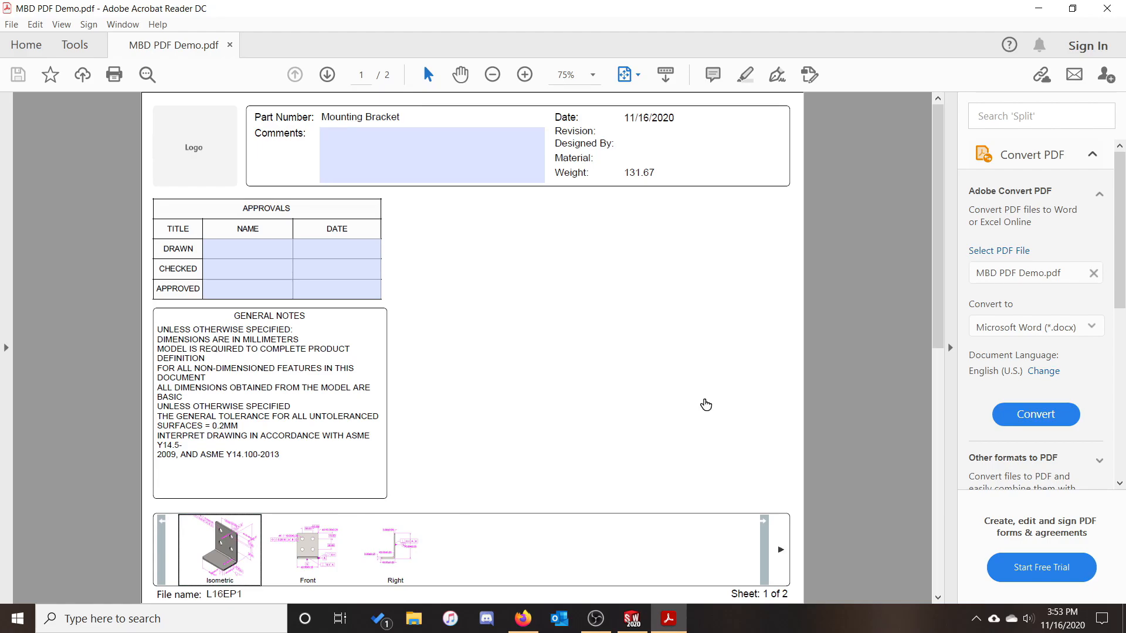
- Activate the PDF's 3D model, rotate it to inspect the bracket's dimensioned hole face, and highlight and deselect the part
click(706, 405)
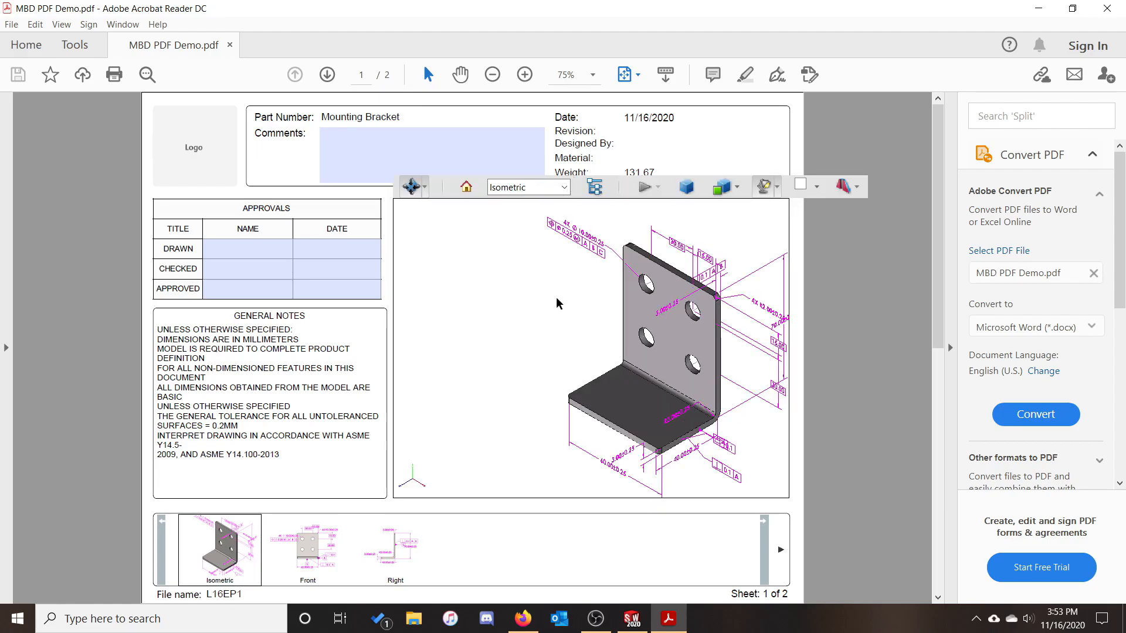
drag(526, 344, 659, 332)
scroll(660, 332, up, 1)
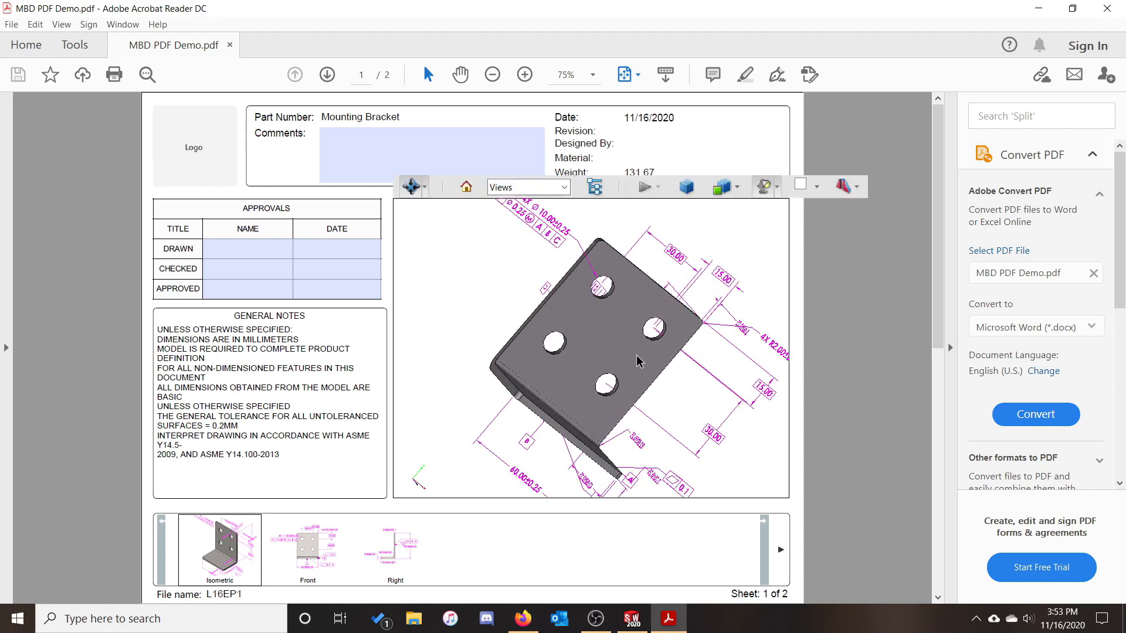
scroll(636, 355, down, 1)
click(629, 391)
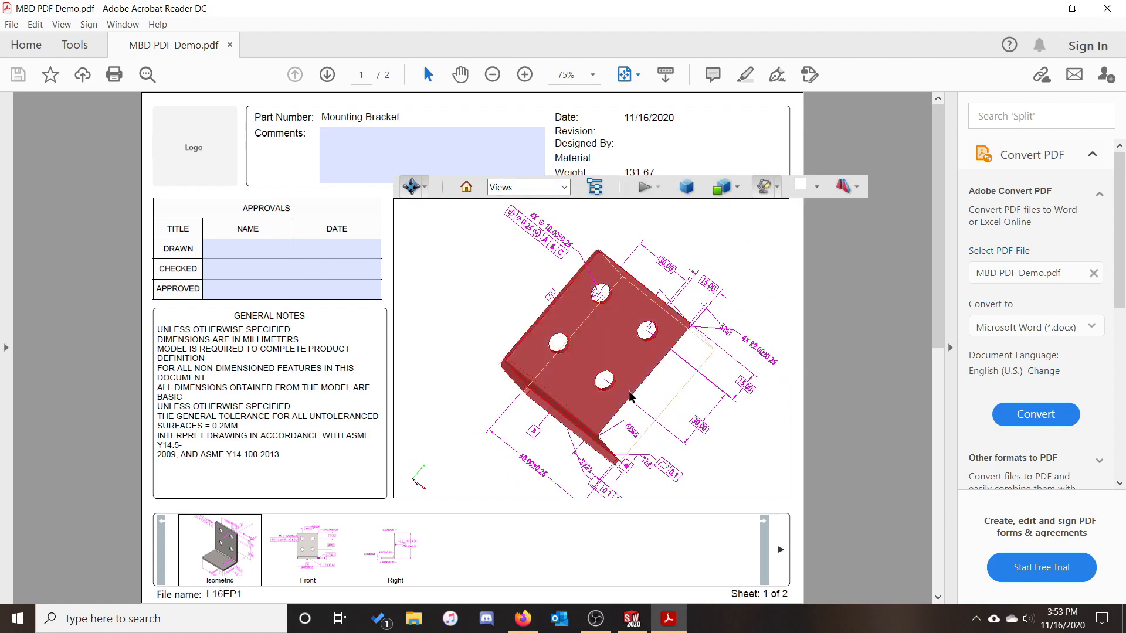
click(447, 294)
- Measure the distance between two points on the bracket's hole face with the 3D Measurement Tool, without placing the markup
click(425, 187)
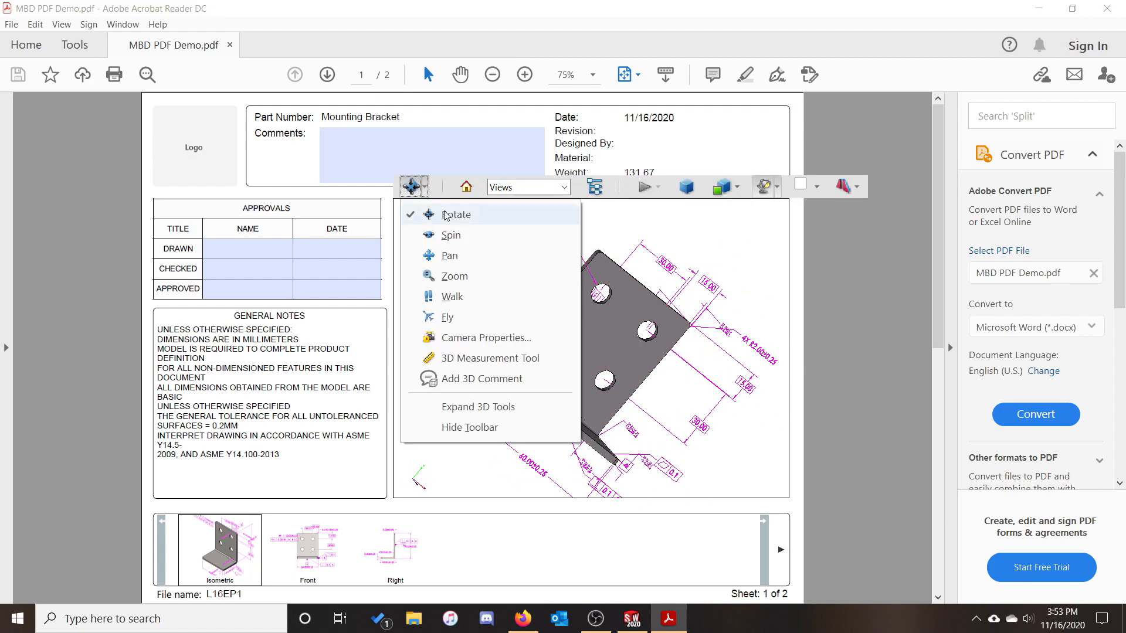
click(508, 359)
key(Return)
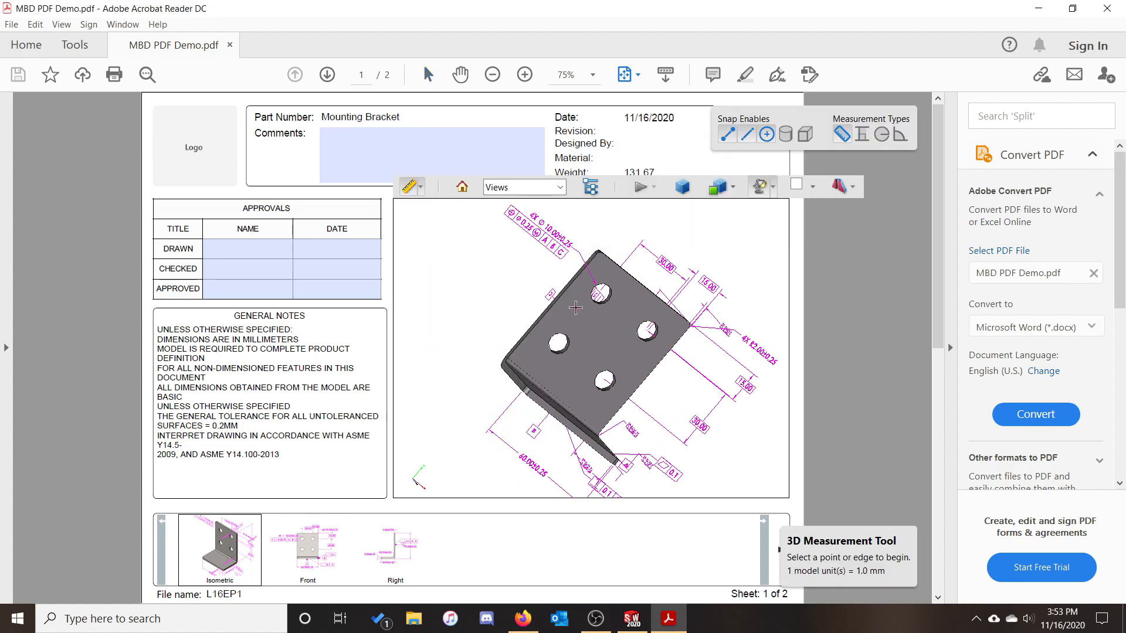
click(579, 297)
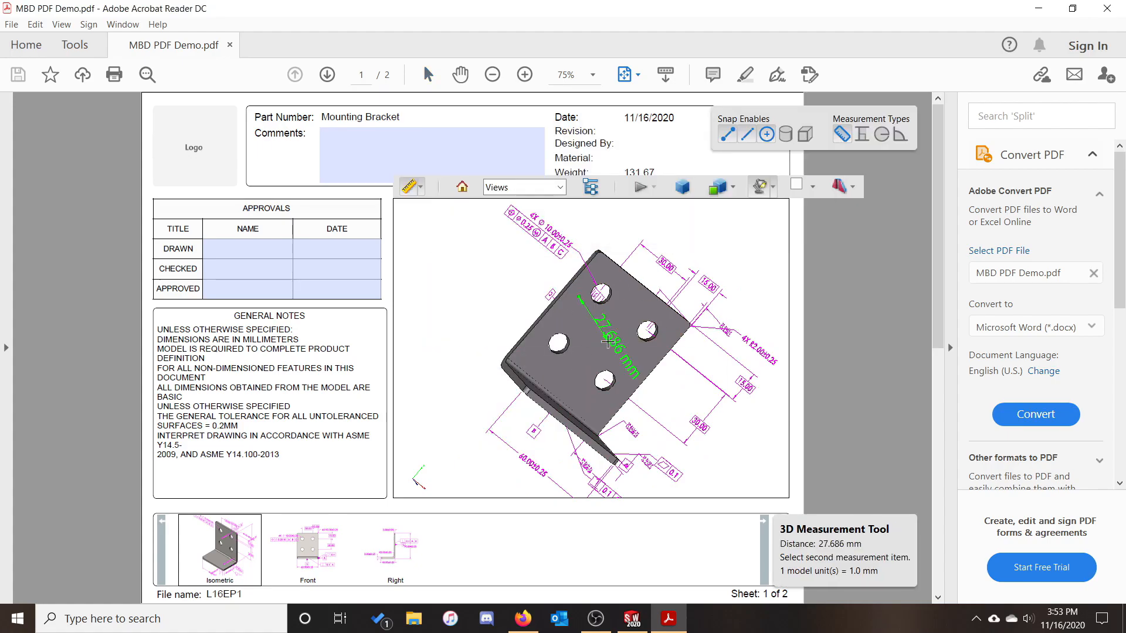
click(608, 341)
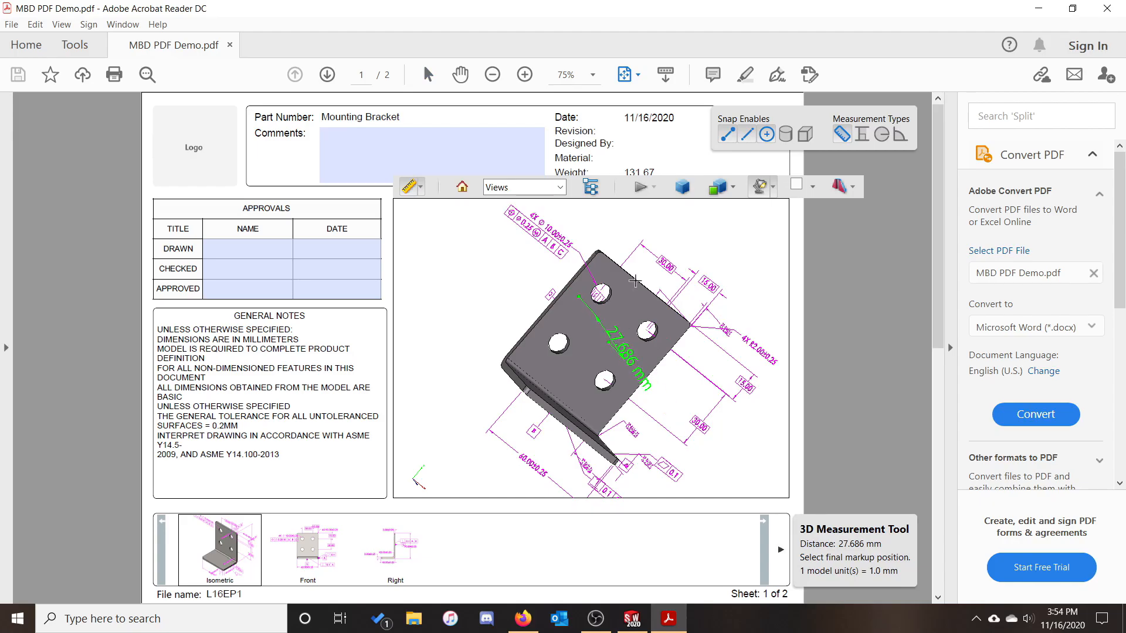
key(Escape)
click(431, 166)
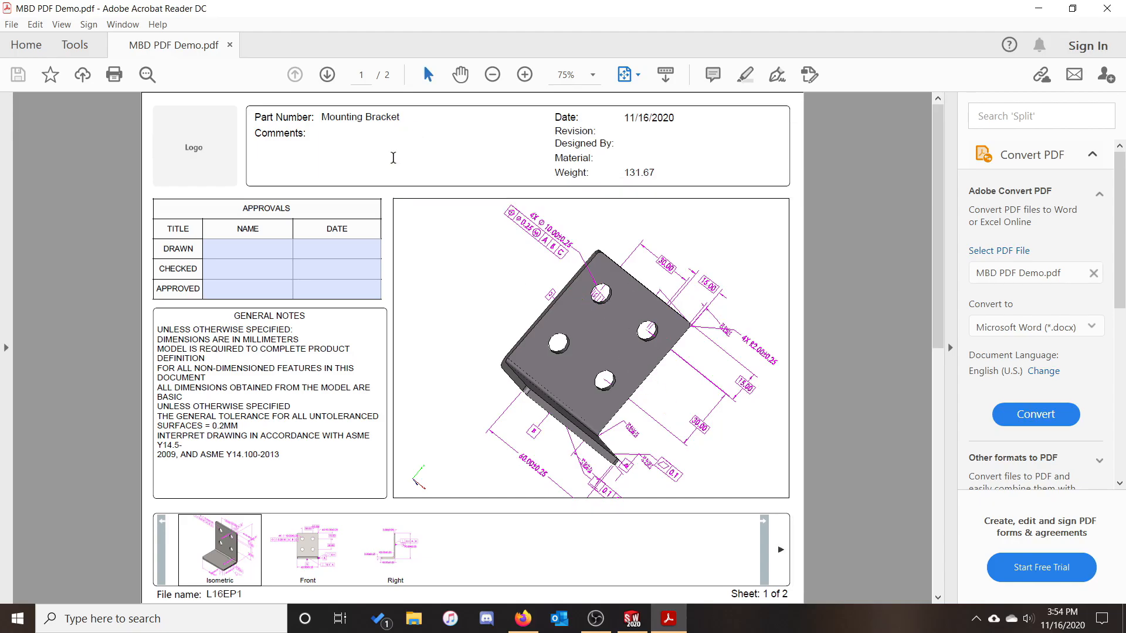